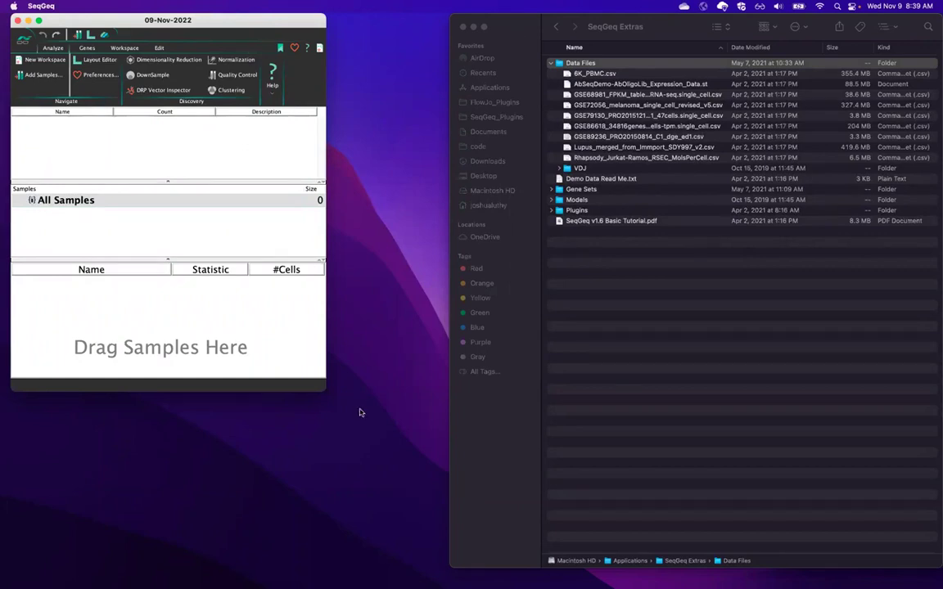
# - Enlarge the empty SeqGeq workspace window and bring the Finder data-files window forward
pyautogui.moveTo(324, 390); pyautogui.dragTo(386, 524)
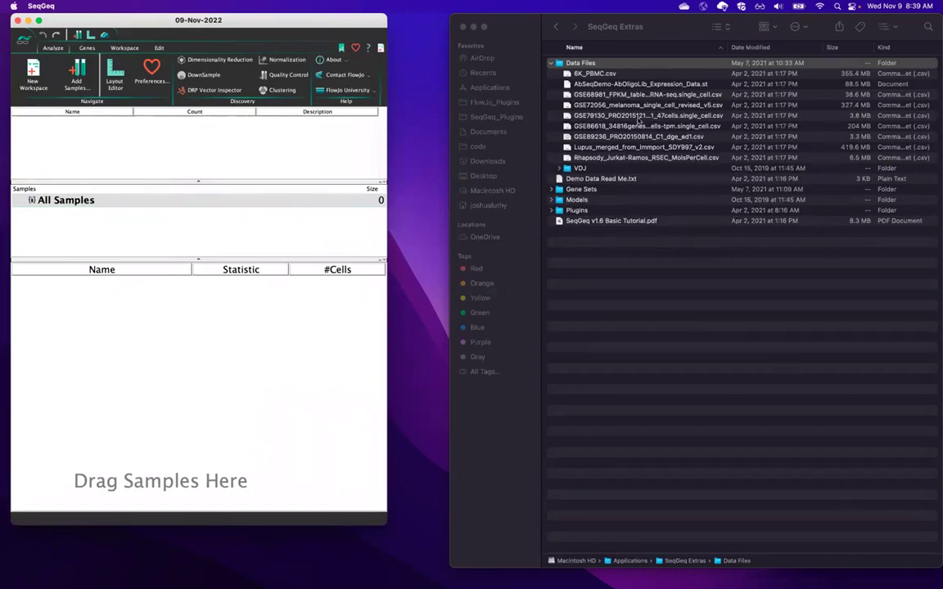
pyautogui.click(466, 18)
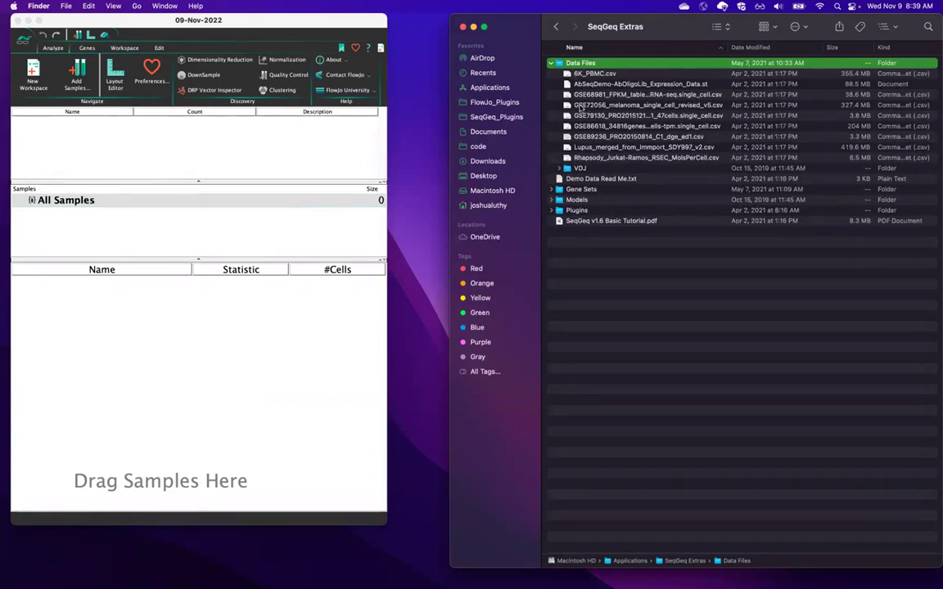
# - Load GSE72056_melanoma_single_cell_revised_v5.csv as a 4645-cell sample and expand the Gene Sets, Palmer and Tirosh folders
pyautogui.moveTo(579, 106); pyautogui.dragTo(204, 330)
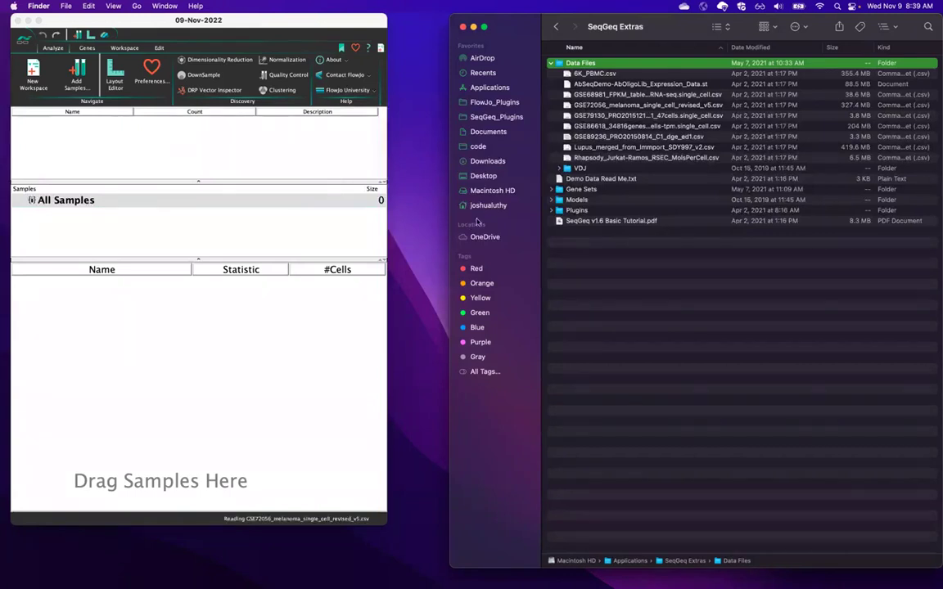
pyautogui.click(553, 190)
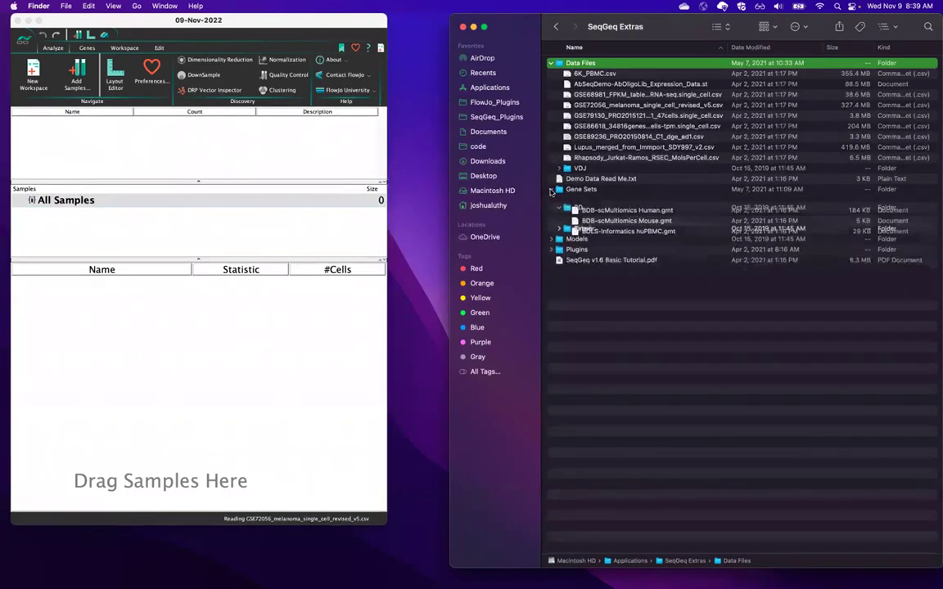
pyautogui.click(559, 243)
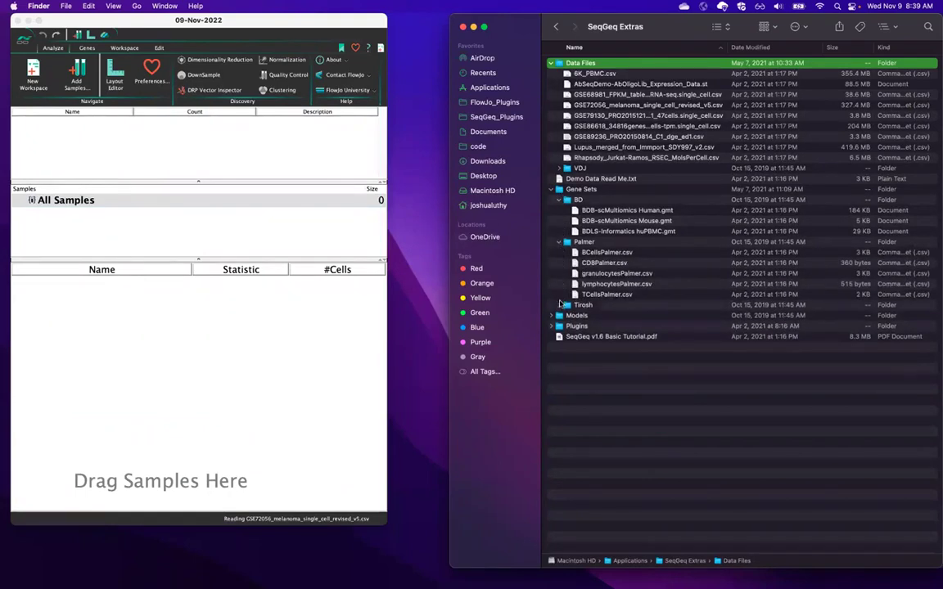
pyautogui.click(558, 305)
pyautogui.click(671, 212)
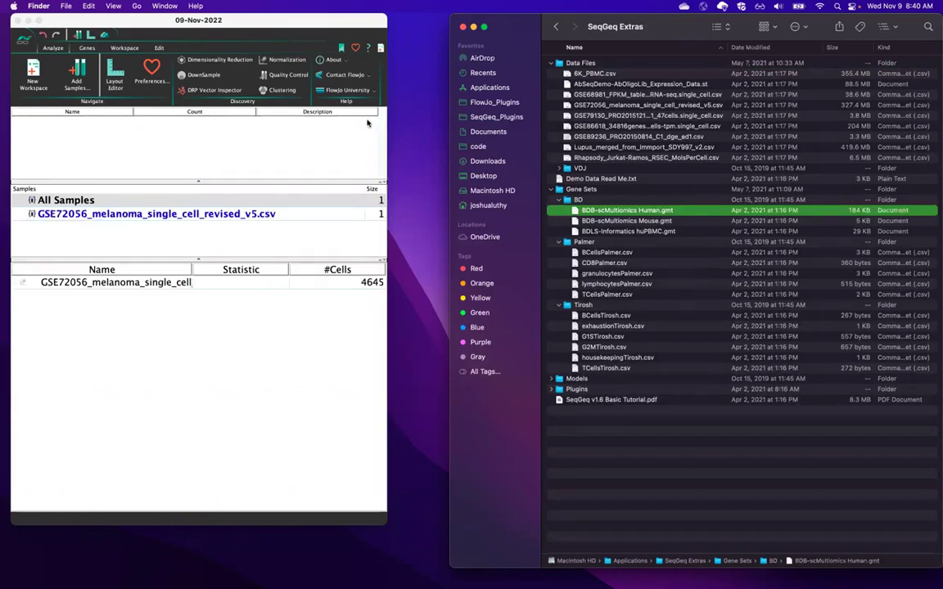
# - Review SeqGeq's Diagnostics preferences, then return to the overview of all preference panels
pyautogui.click(354, 49)
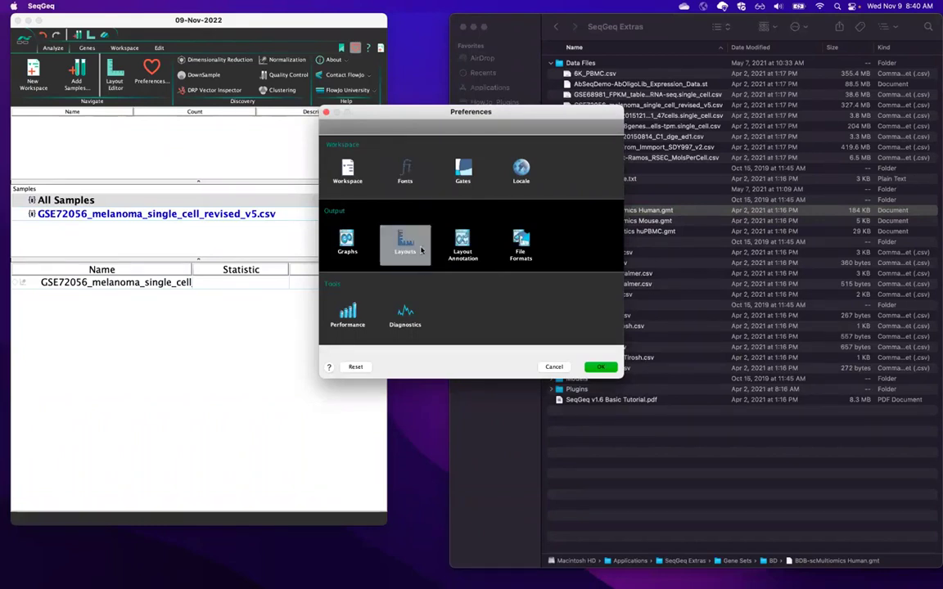
pyautogui.click(406, 315)
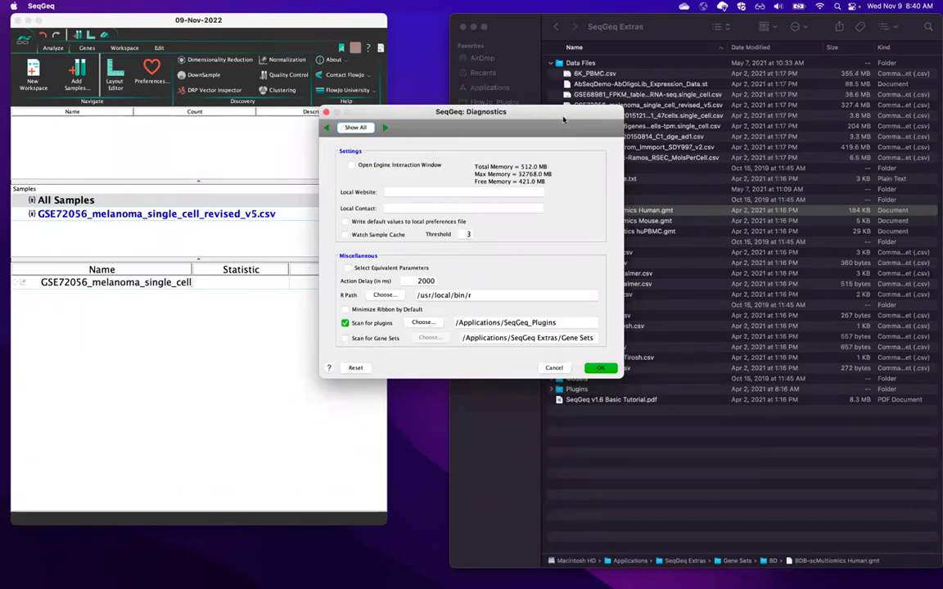
pyautogui.moveTo(562, 117); pyautogui.dragTo(383, 154)
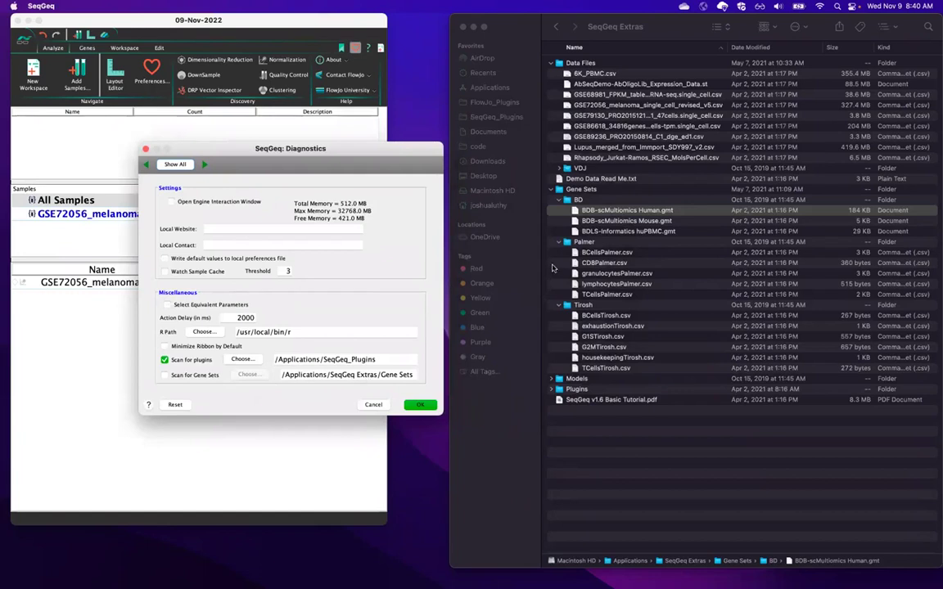
pyautogui.click(557, 191)
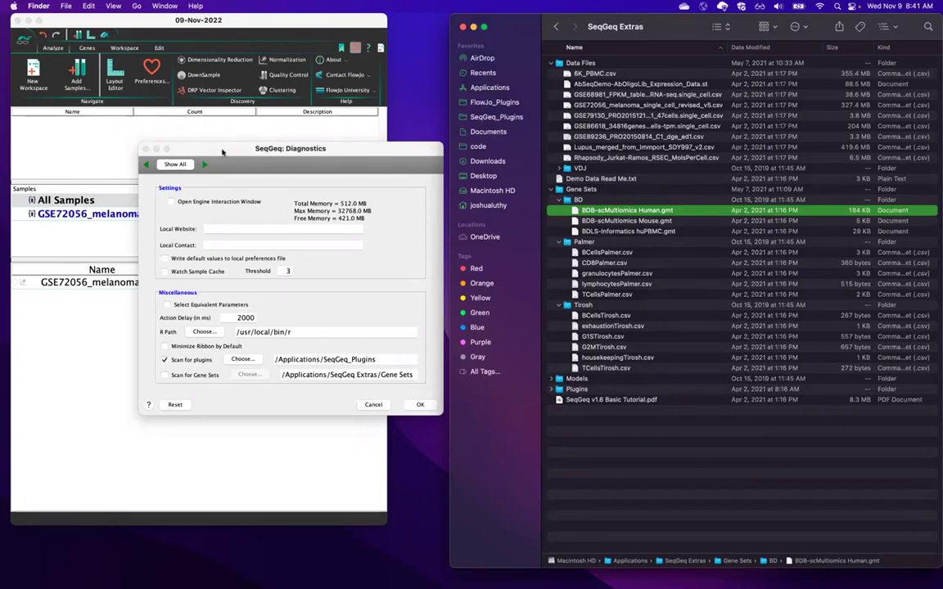
pyautogui.moveTo(221, 152); pyautogui.dragTo(336, 84)
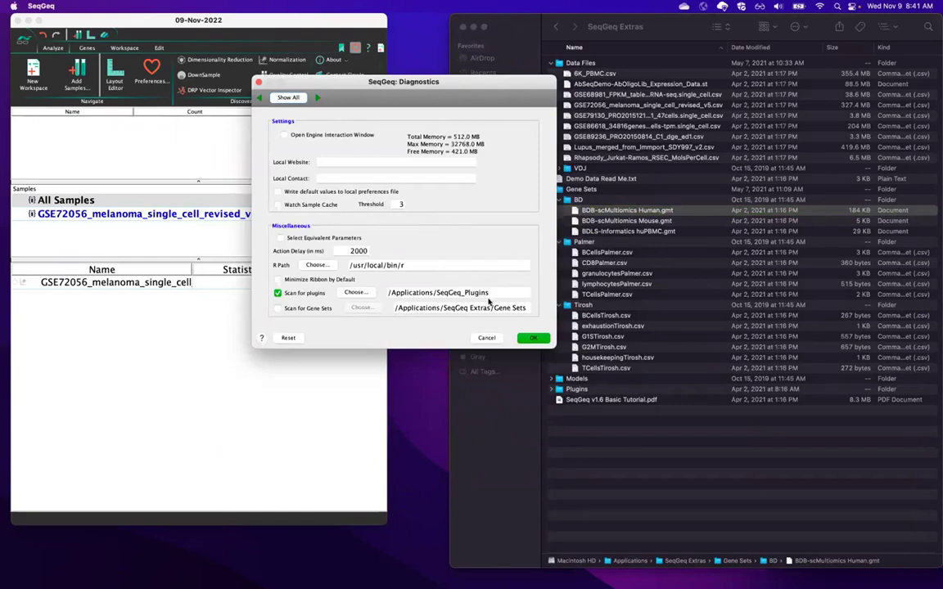
pyautogui.click(289, 99)
pyautogui.moveTo(326, 85); pyautogui.dragTo(280, 94)
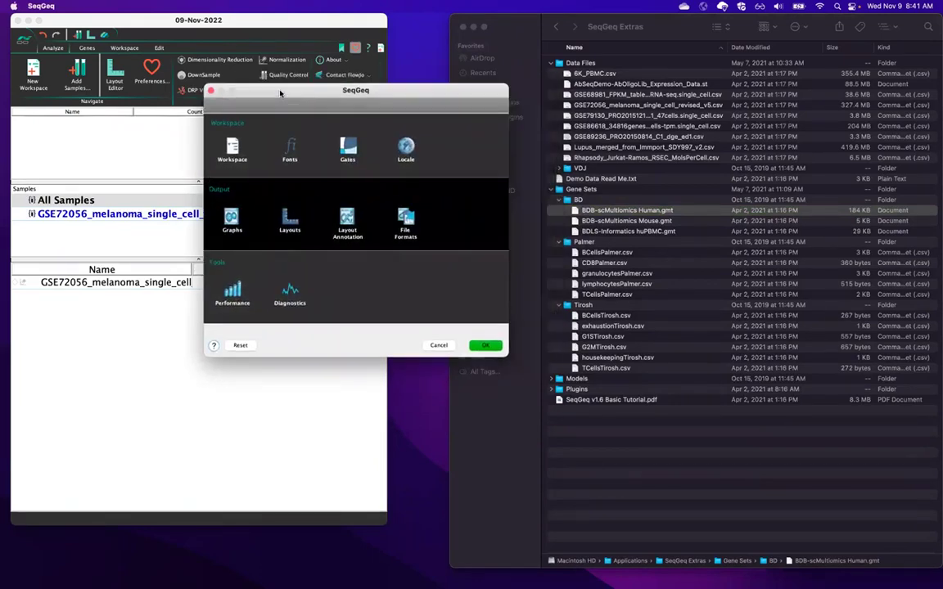
# - Browse the Workspace preferences through the Fonts, Gates, Locale and Graphs pages
pyautogui.click(232, 148)
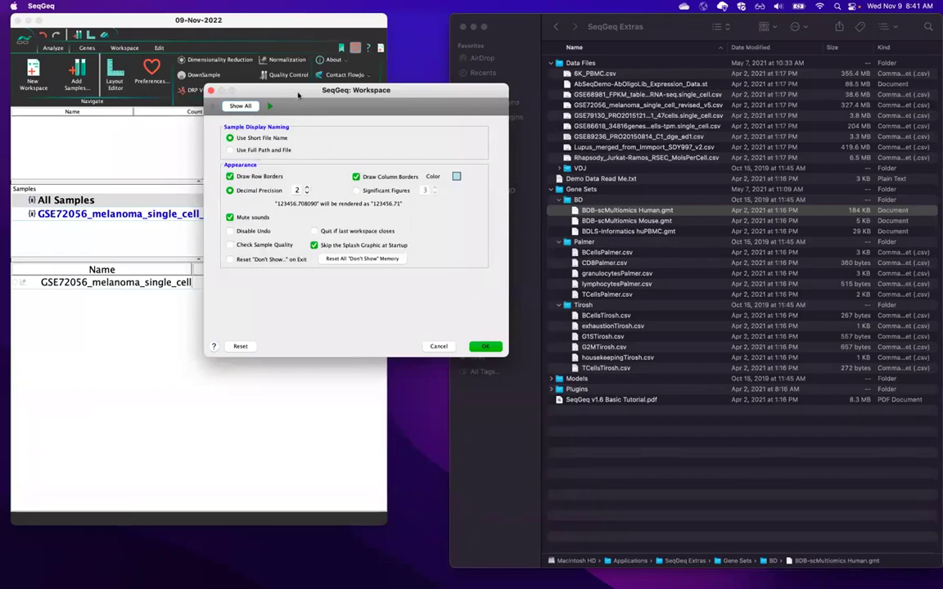
pyautogui.moveTo(298, 95); pyautogui.dragTo(335, 107)
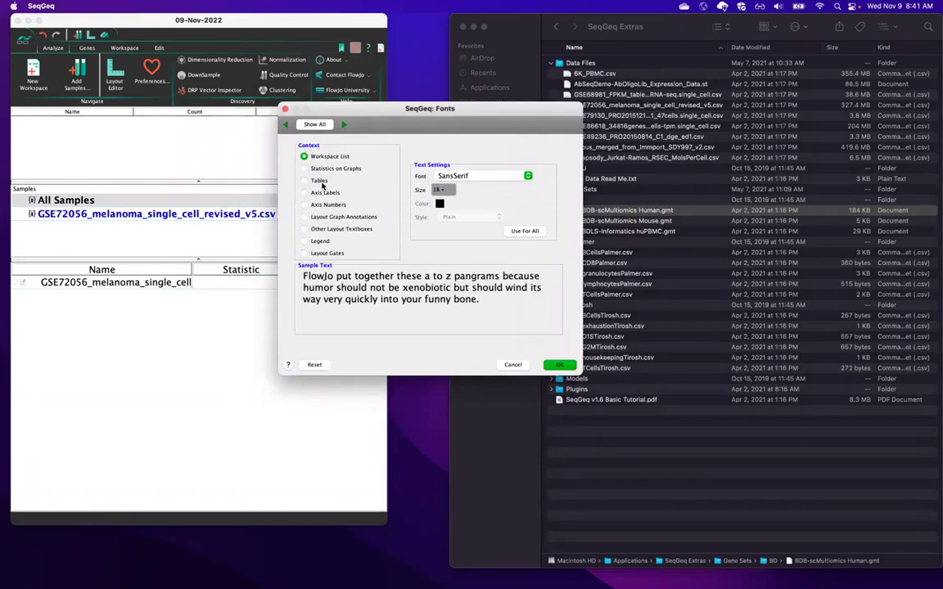
pyautogui.click(344, 127)
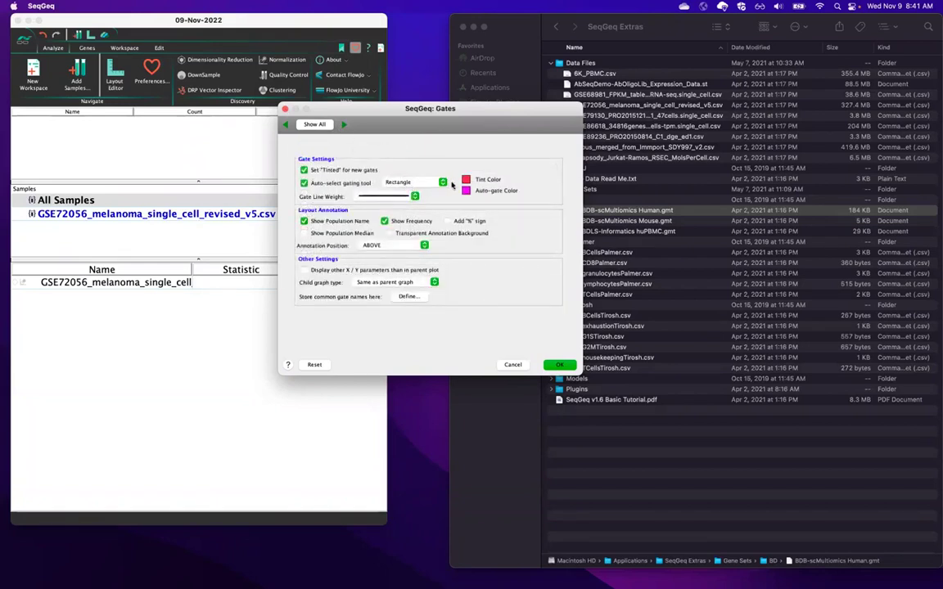
pyautogui.click(344, 124)
pyautogui.click(344, 123)
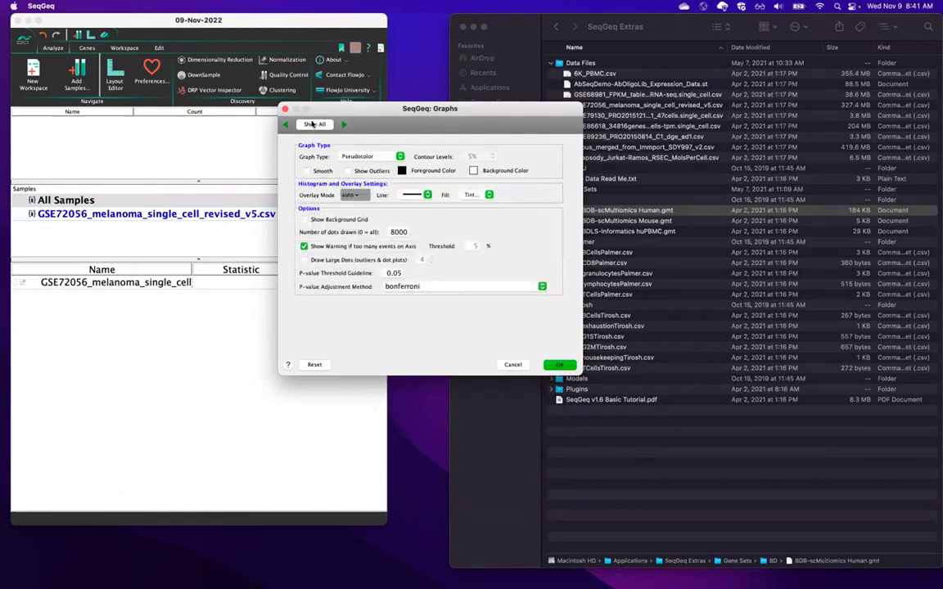
pyautogui.moveTo(326, 112); pyautogui.dragTo(353, 109)
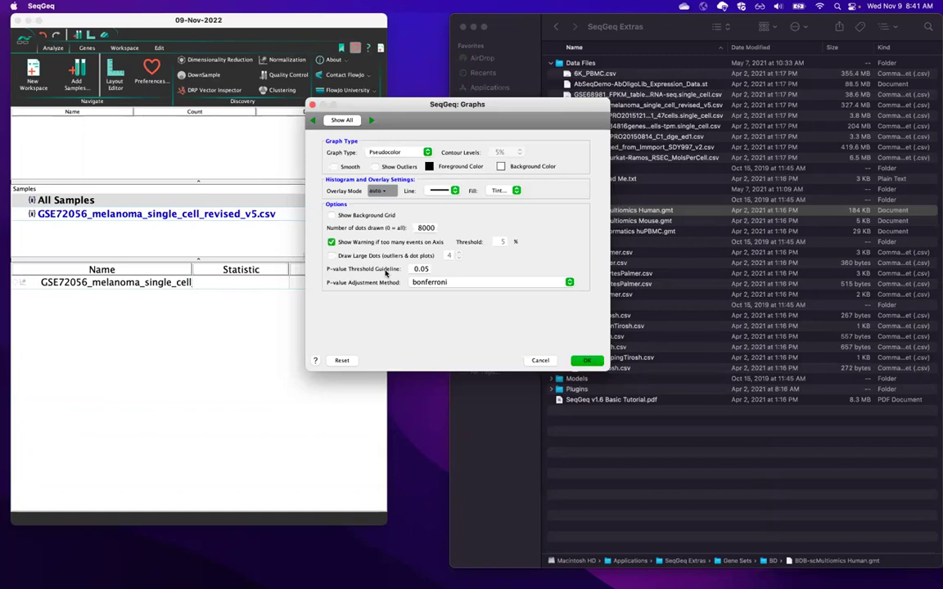
# - Keep bonferroni as the P-value adjustment method and cancel the preferences without changes
pyautogui.click(481, 282)
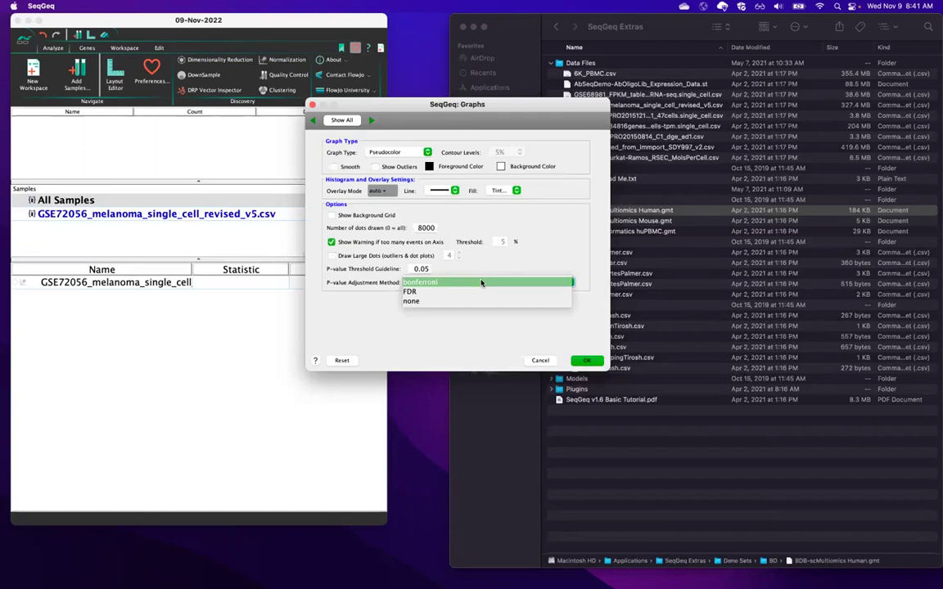
pyautogui.click(455, 342)
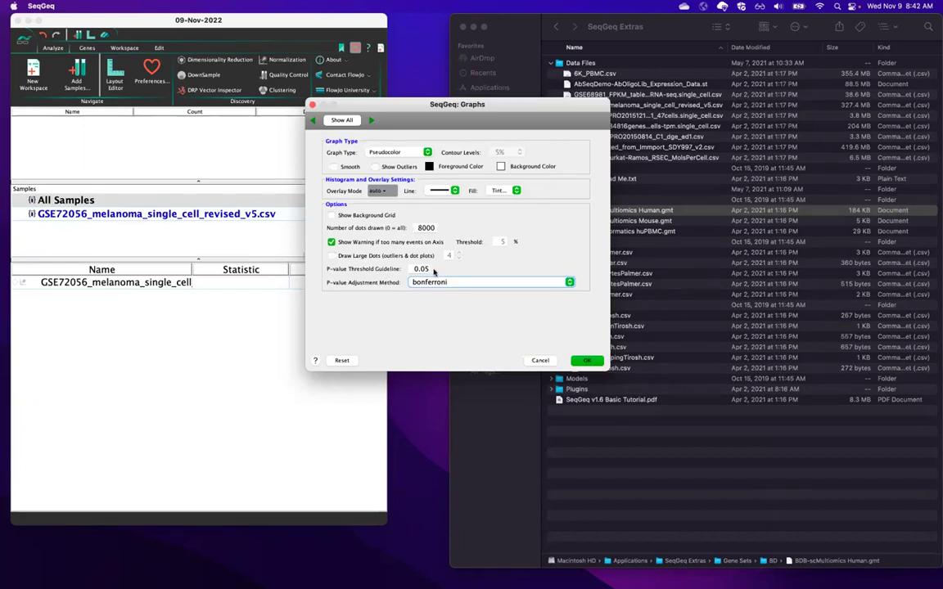
pyautogui.click(542, 361)
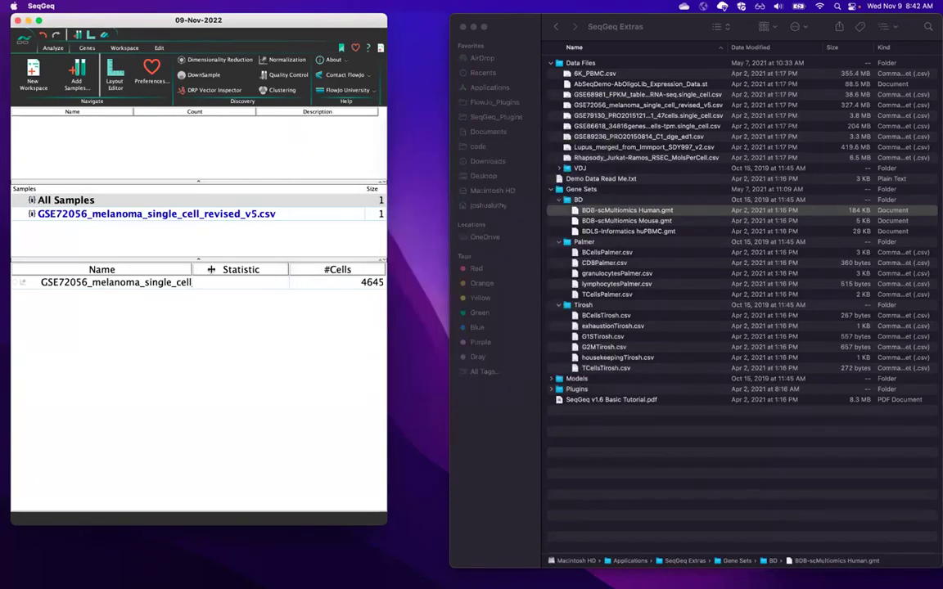
# - Widen the sample list, select the GSE72056 sample, close Finder and run Quality Control
pyautogui.moveTo(191, 269); pyautogui.dragTo(248, 269)
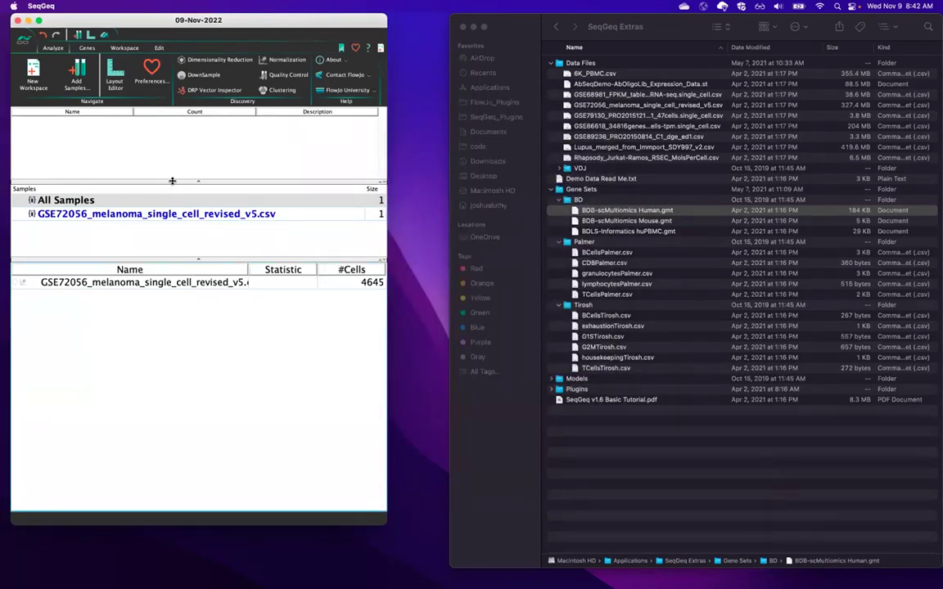
pyautogui.moveTo(172, 180); pyautogui.dragTo(172, 163)
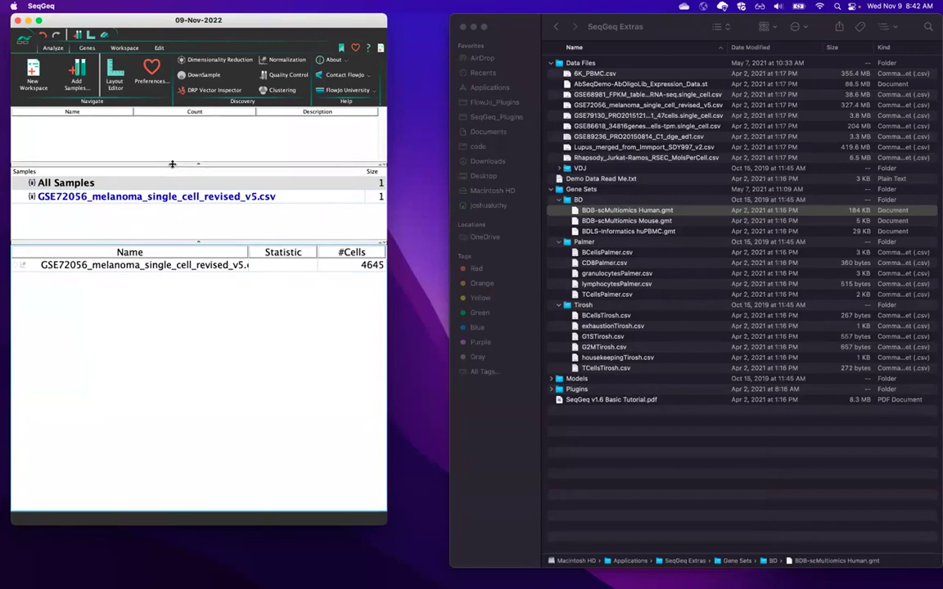
pyautogui.click(103, 266)
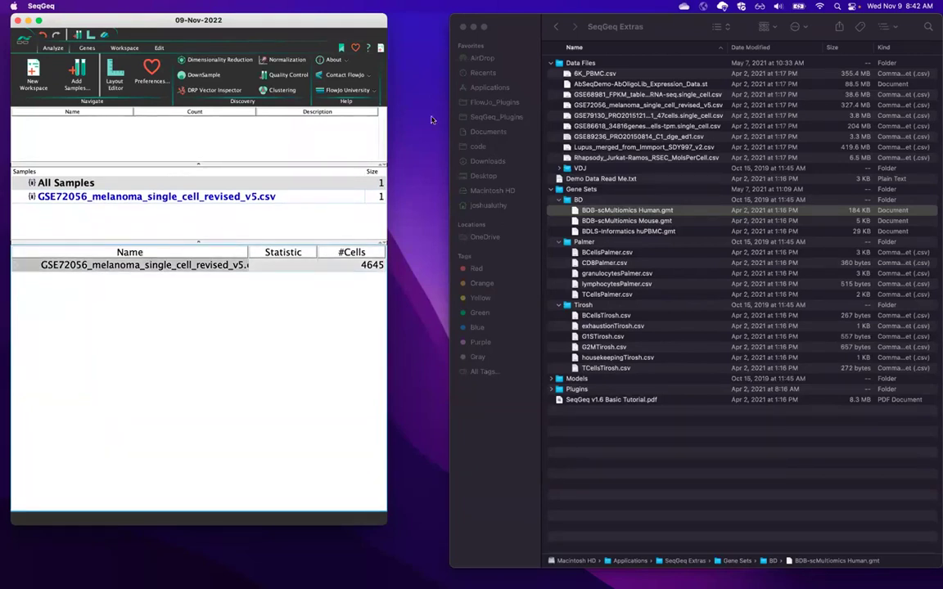
pyautogui.click(463, 27)
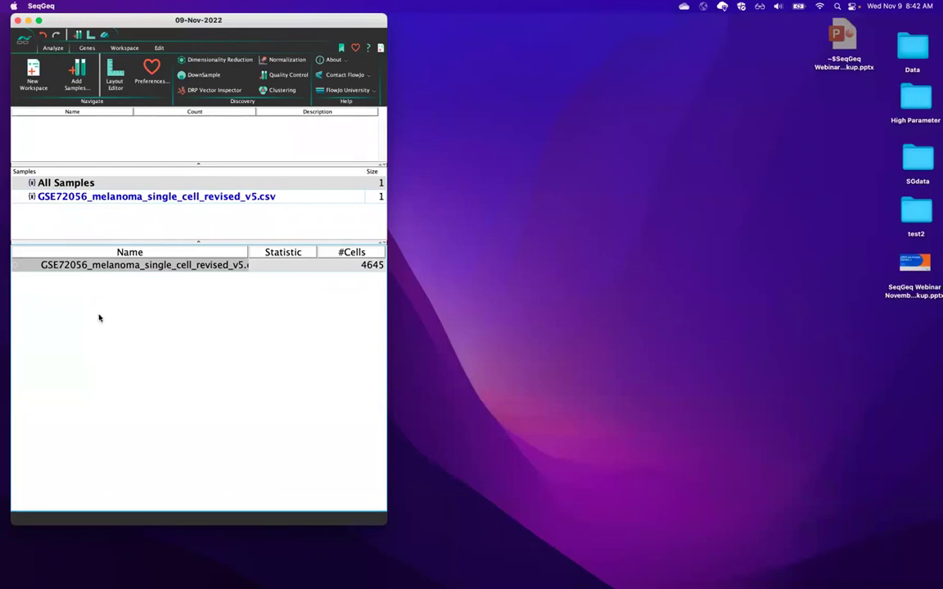
pyautogui.click(277, 76)
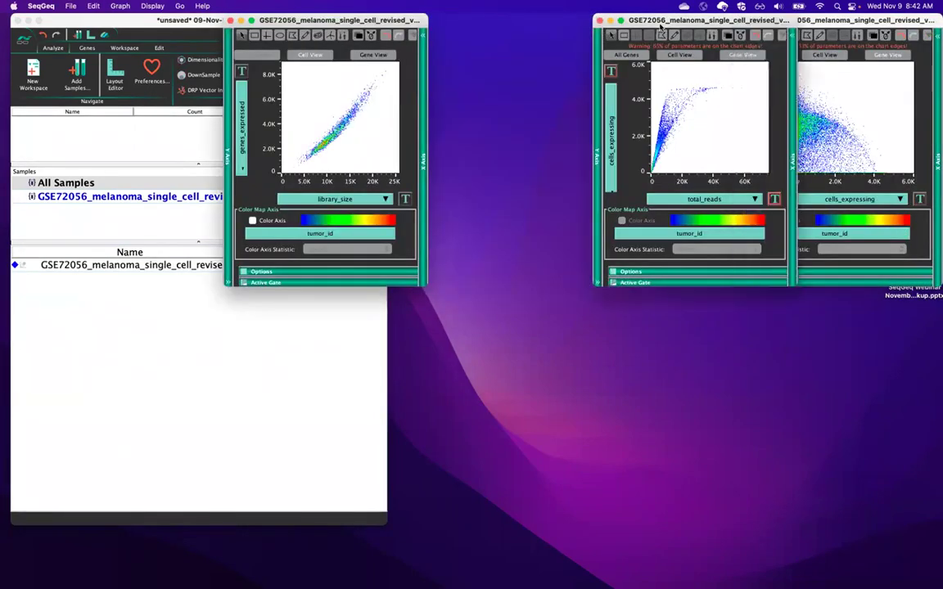
# - Arrange the QC plots and draw a polygon gate around the main cells on genes_expressed vs library_size
pyautogui.moveTo(660, 18); pyautogui.dragTo(516, 16)
pyautogui.moveTo(781, 20); pyautogui.dragTo(705, 21)
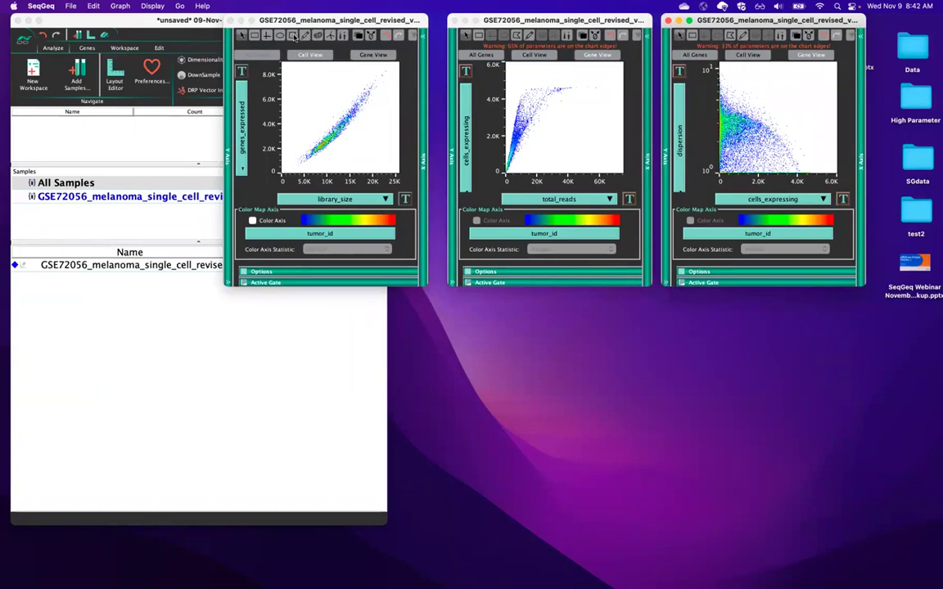
pyautogui.click(295, 36)
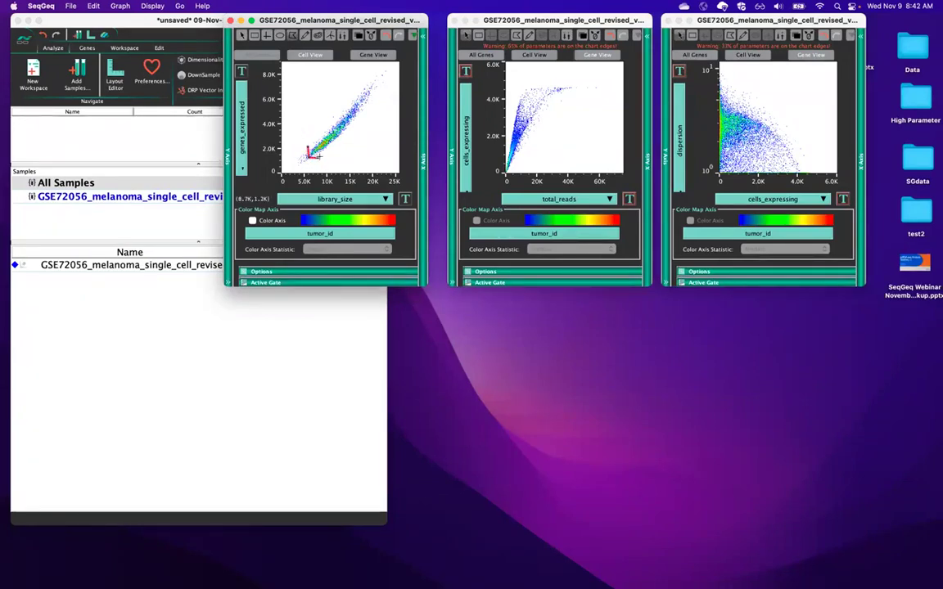
pyautogui.click(326, 154)
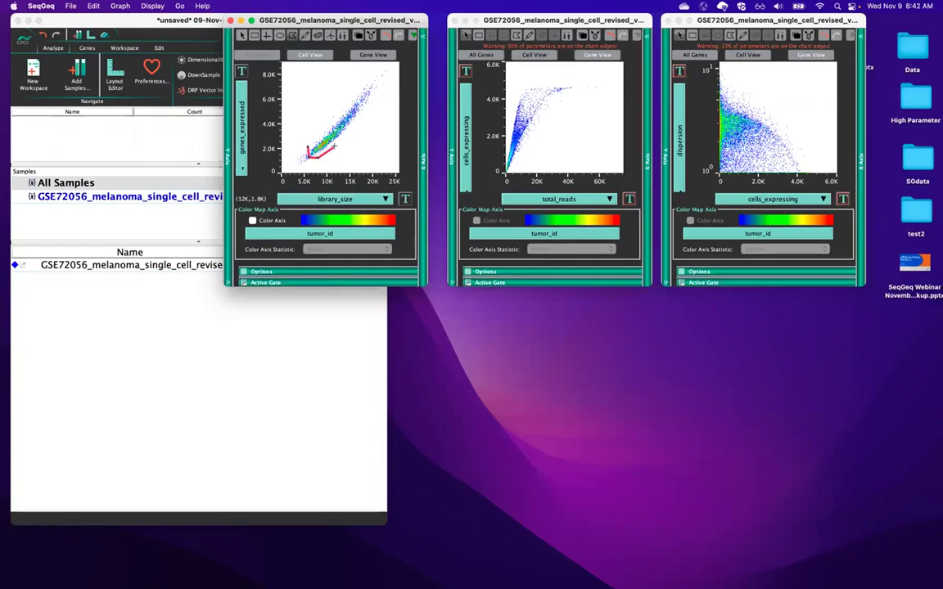
pyautogui.click(367, 111)
pyautogui.click(367, 92)
pyautogui.click(355, 91)
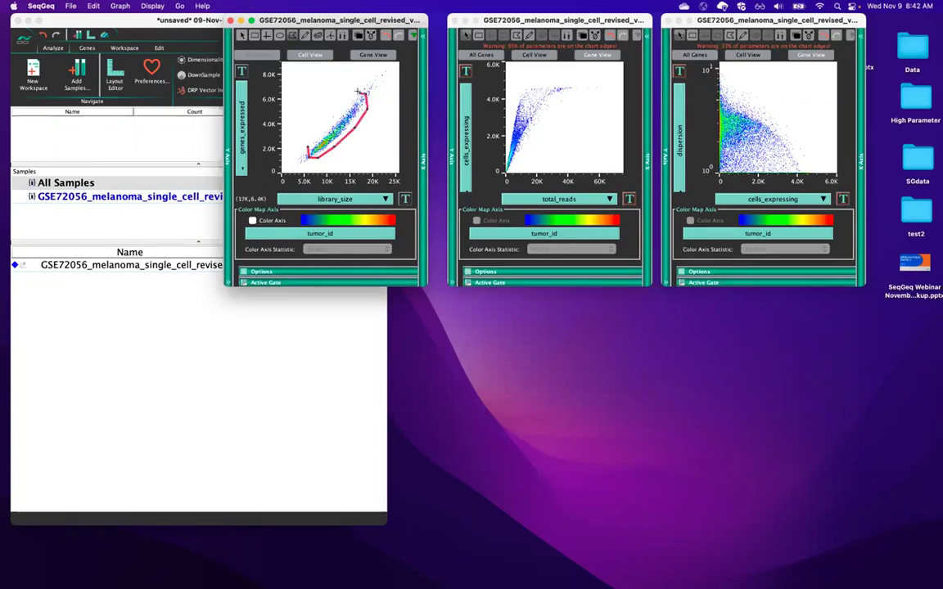
pyautogui.doubleClick(314, 133)
# - Name the gate QualityCells, keeping 96.79% (4496) of cells, and check the counts in the workspace
pyautogui.write('Q')
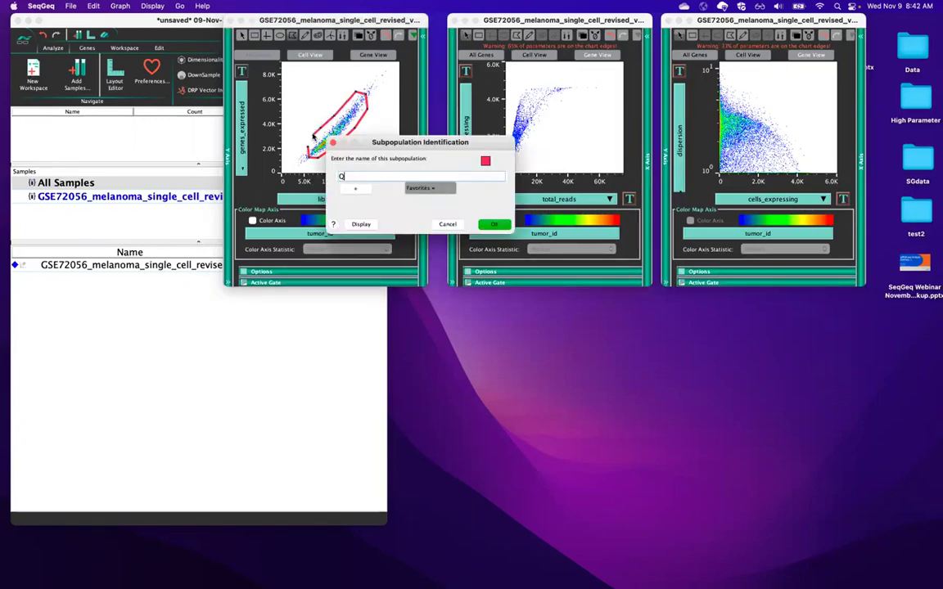
pyautogui.write('ualityCells')
pyautogui.press('Return')
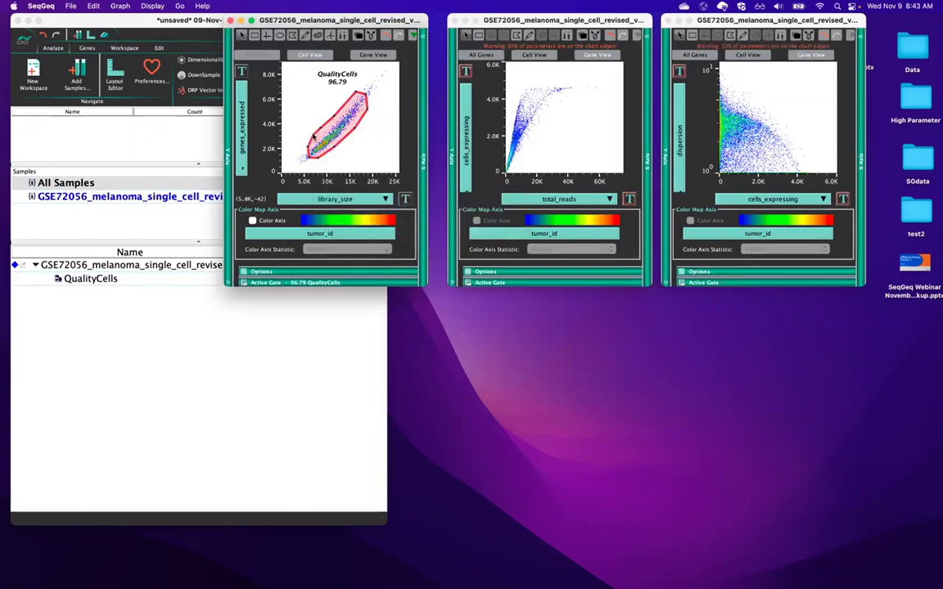
pyautogui.click(172, 265)
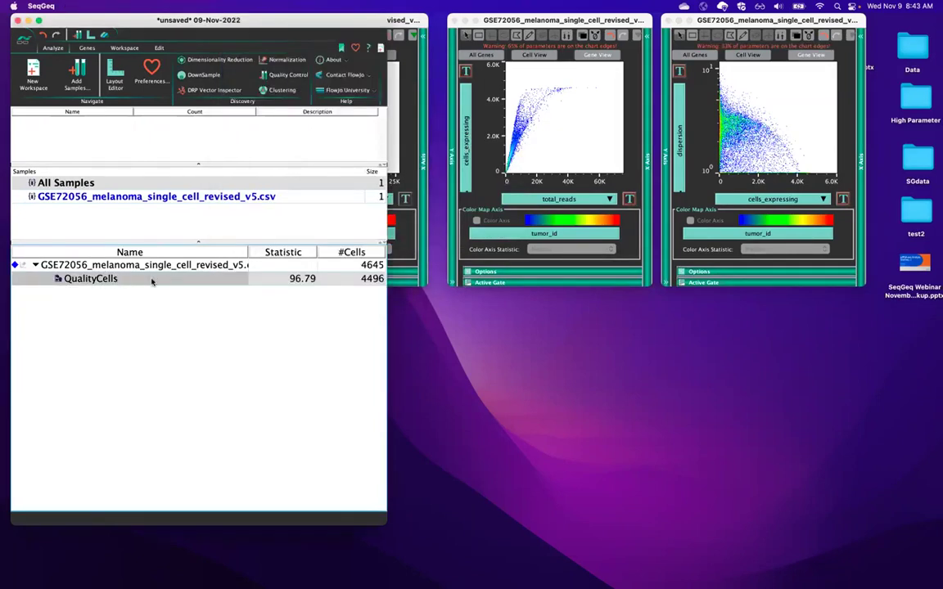
pyautogui.click(403, 167)
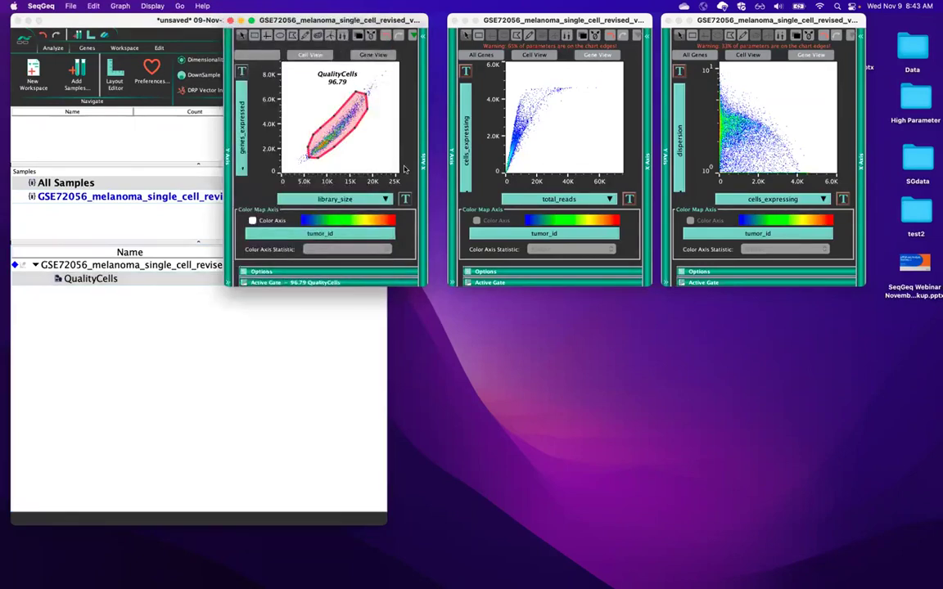
# - Set both the total_reads and cells_expressing axes to log scale
pyautogui.moveTo(574, 23); pyautogui.dragTo(572, 23)
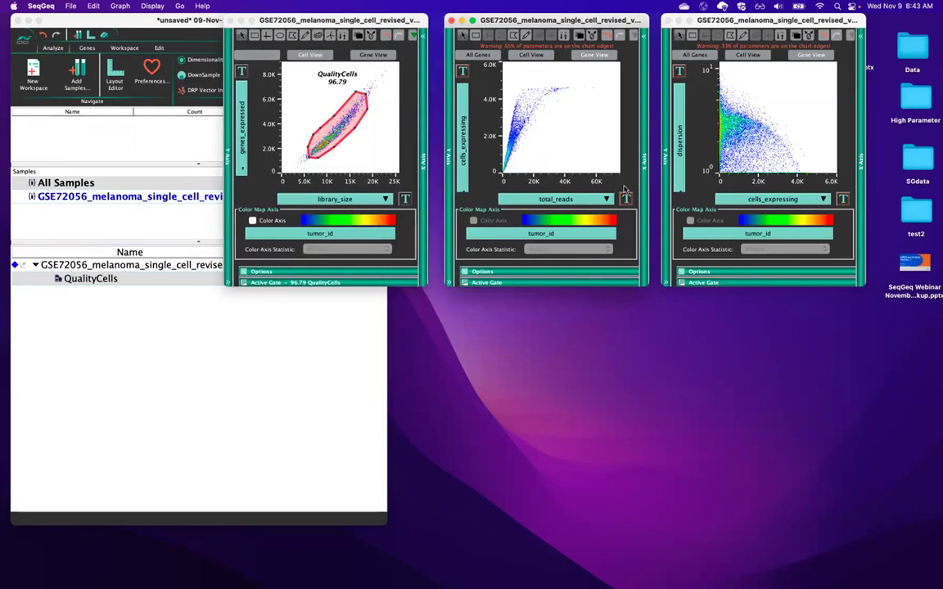
pyautogui.click(625, 199)
pyautogui.click(573, 192)
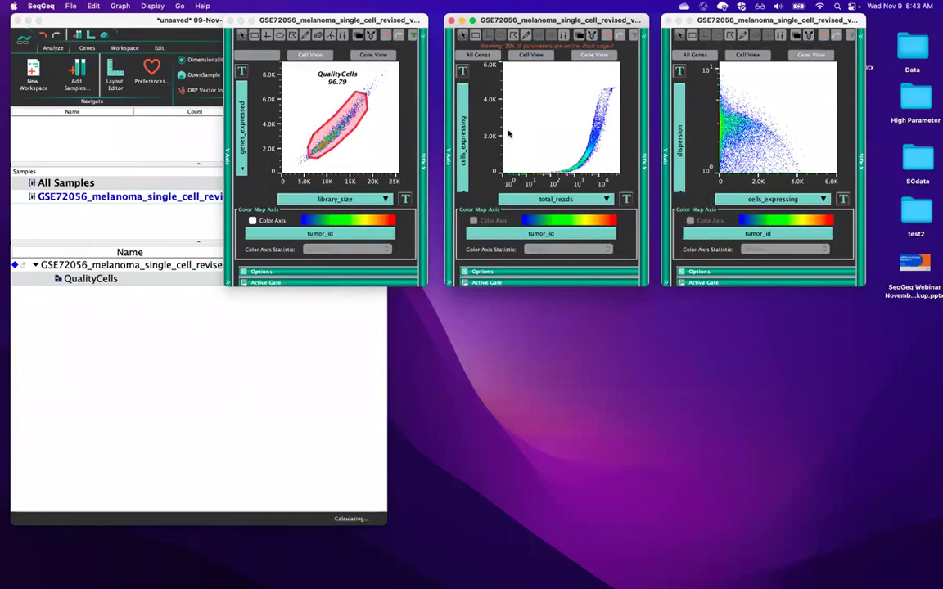
pyautogui.click(464, 72)
pyautogui.click(473, 80)
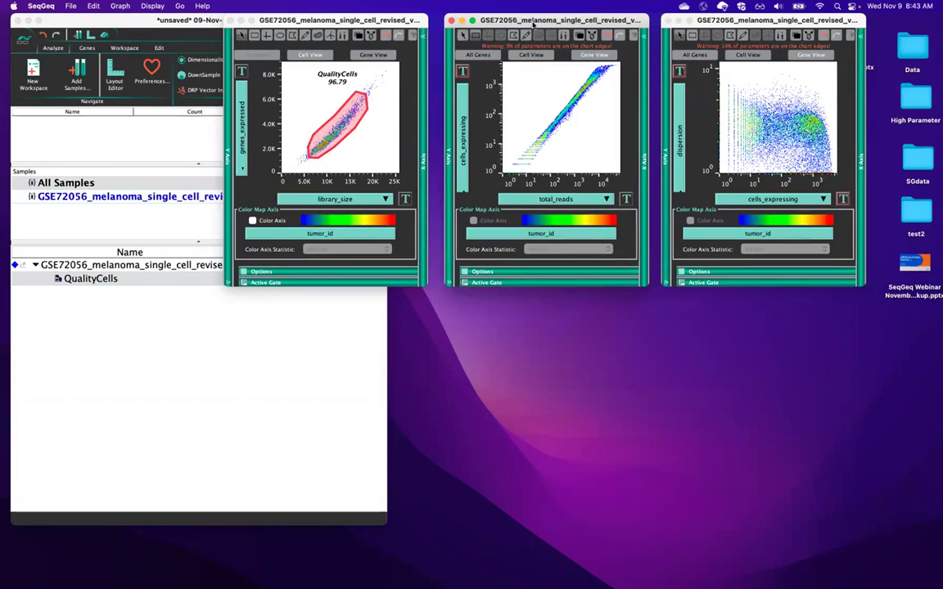
# - Draw a rectangular gate named Filtered over the upper-right genes, holding 20514 genes
pyautogui.moveTo(536, 22); pyautogui.dragTo(528, 55)
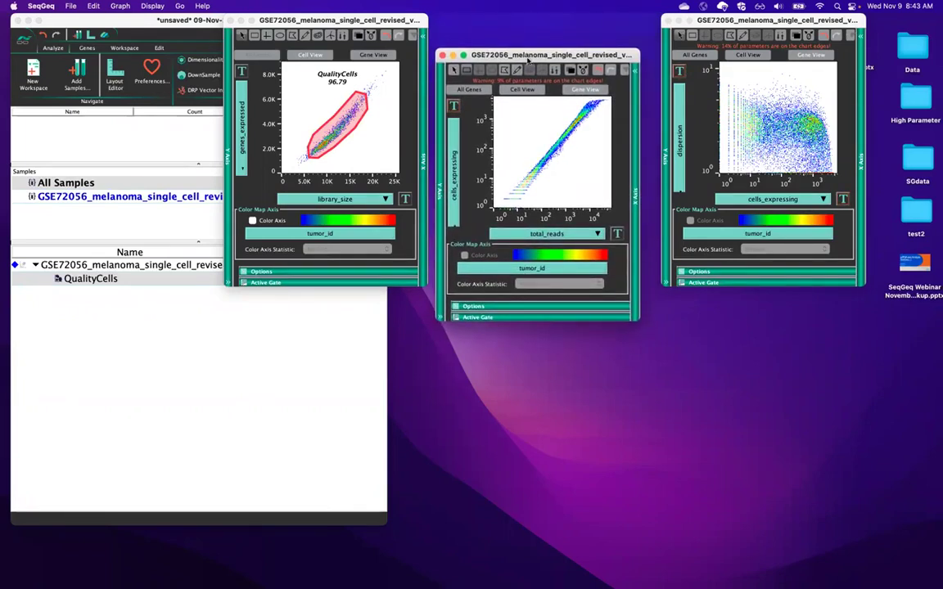
pyautogui.moveTo(529, 57); pyautogui.dragTo(529, 54)
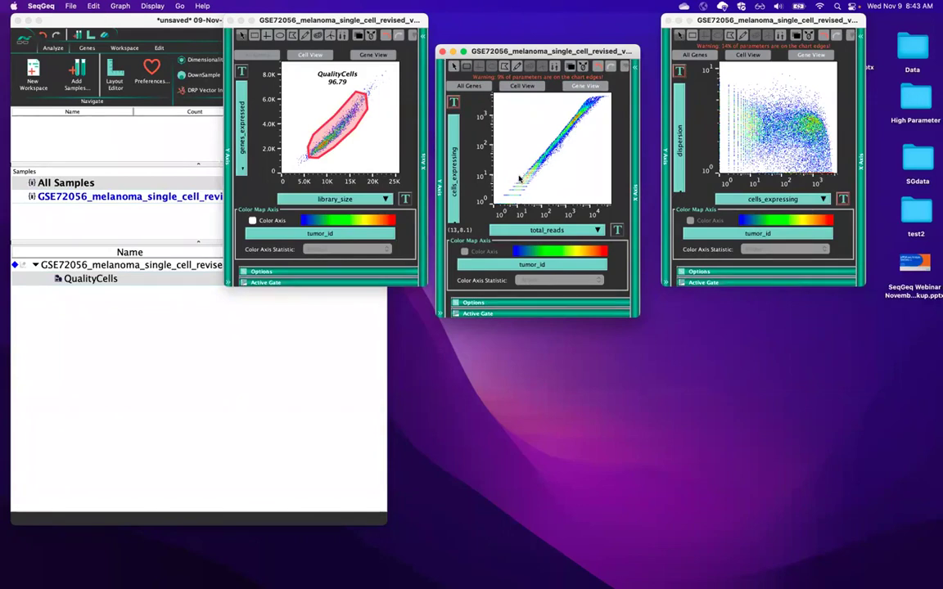
pyautogui.moveTo(519, 178); pyautogui.dragTo(612, 95)
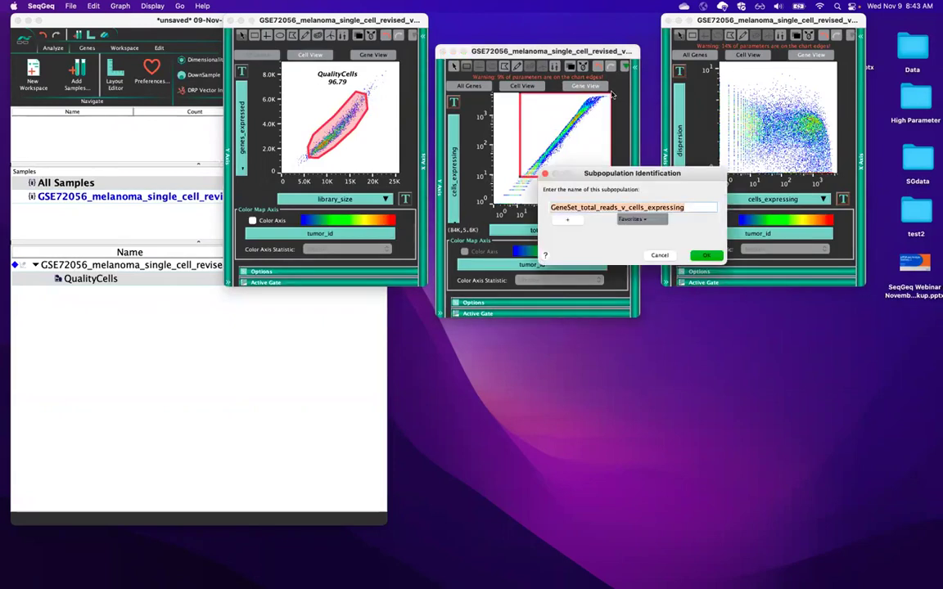
pyautogui.write('Filtered')
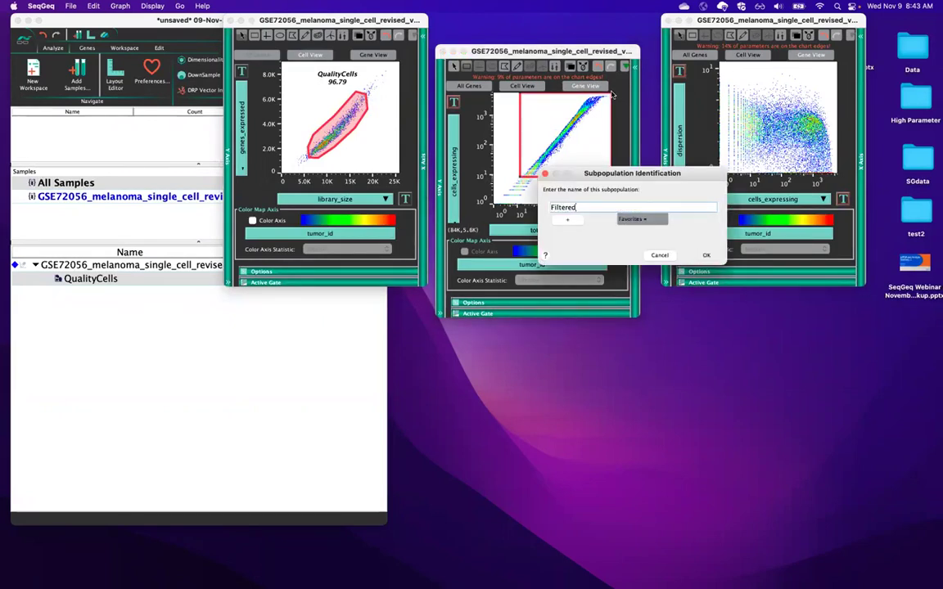
pyautogui.press('Return')
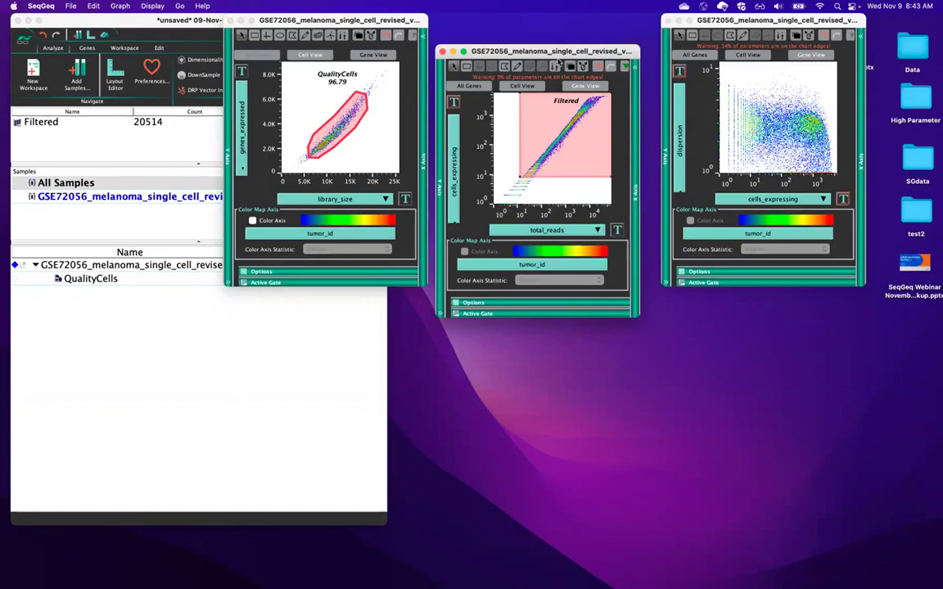
# - Switch the enlarged dispersion vs cells_expressing plot from All Genes to the Filtered (20514) gene set
pyautogui.moveTo(563, 56); pyautogui.dragTo(530, 60)
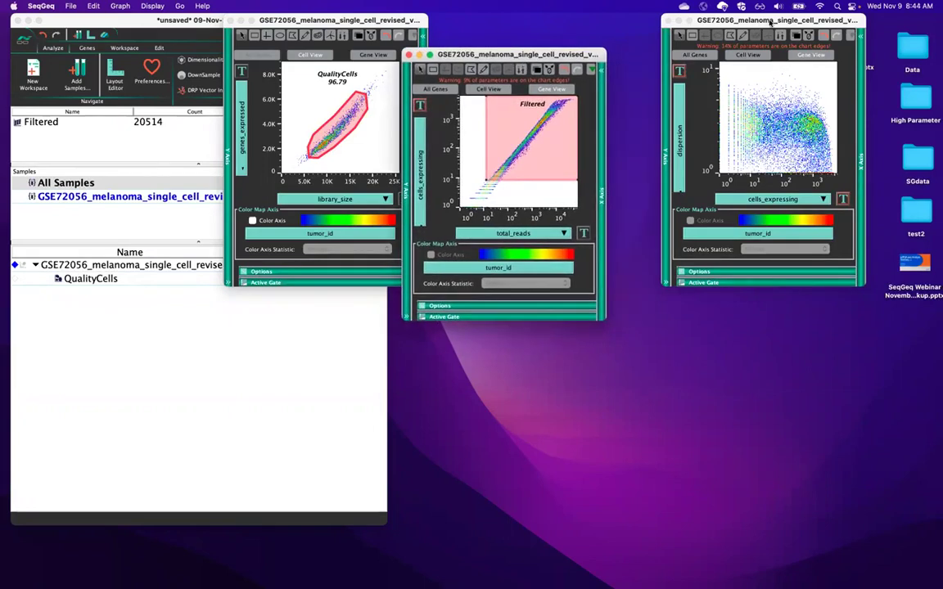
pyautogui.moveTo(772, 22); pyautogui.dragTo(728, 80)
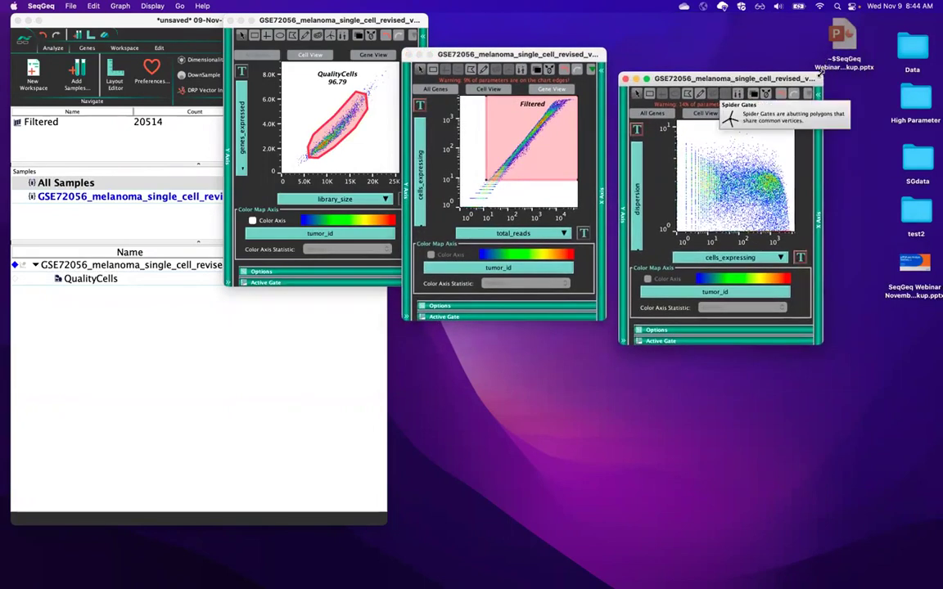
pyautogui.moveTo(821, 73)
pyautogui.mouseDown()
pyautogui.moveTo(837, 54)
pyautogui.moveTo(817, 66)
pyautogui.mouseUp()
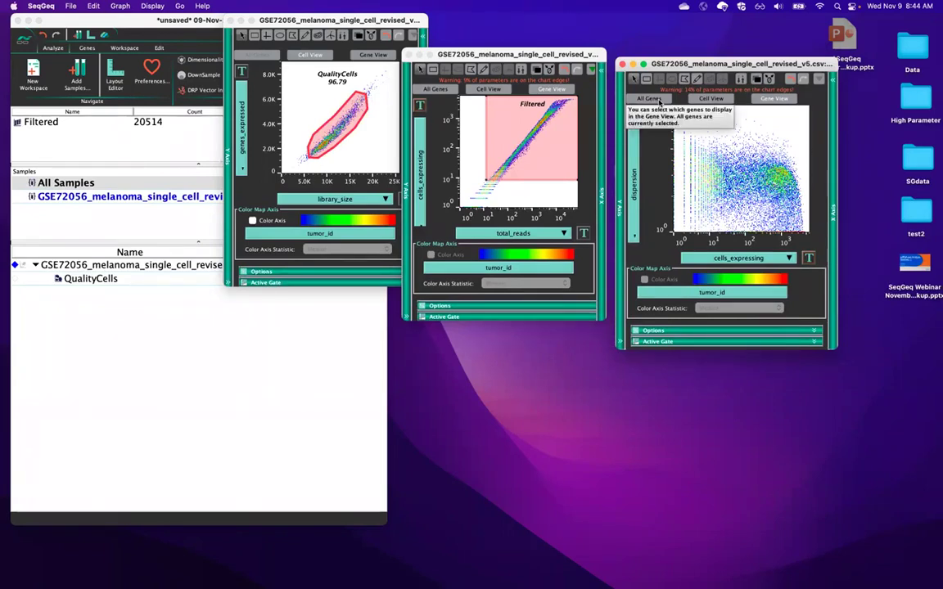
pyautogui.click(659, 102)
pyautogui.moveTo(673, 131); pyautogui.dragTo(661, 146)
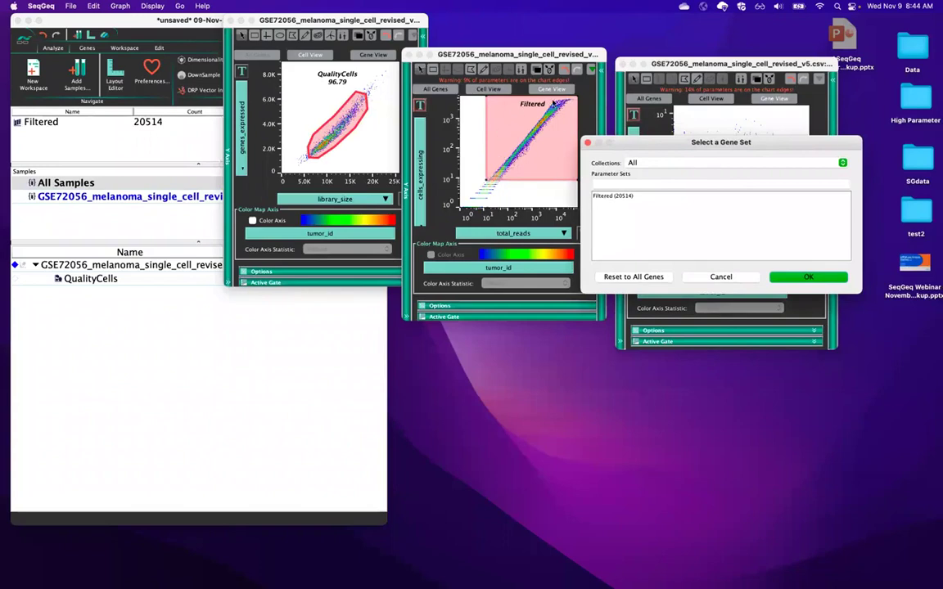
pyautogui.click(616, 198)
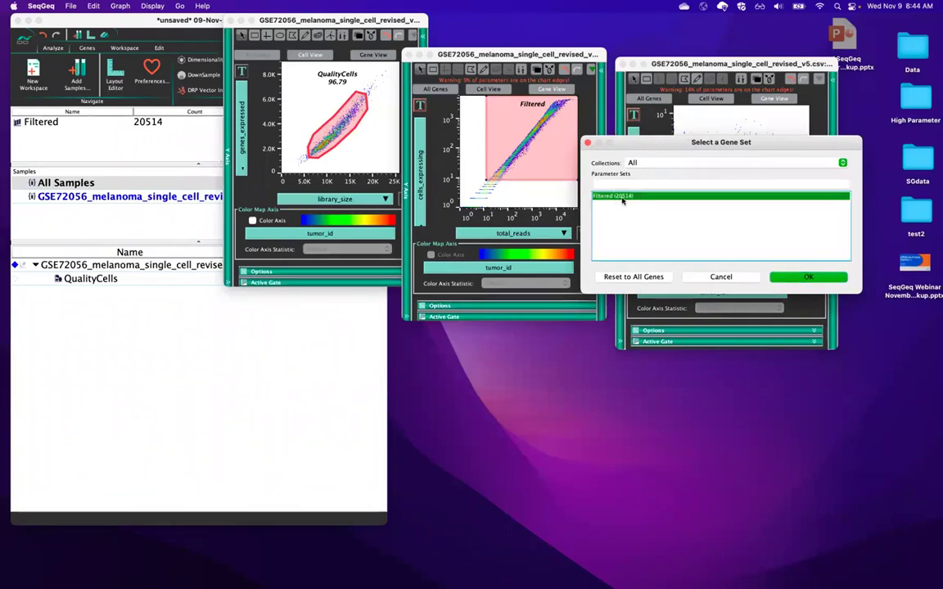
pyautogui.click(790, 279)
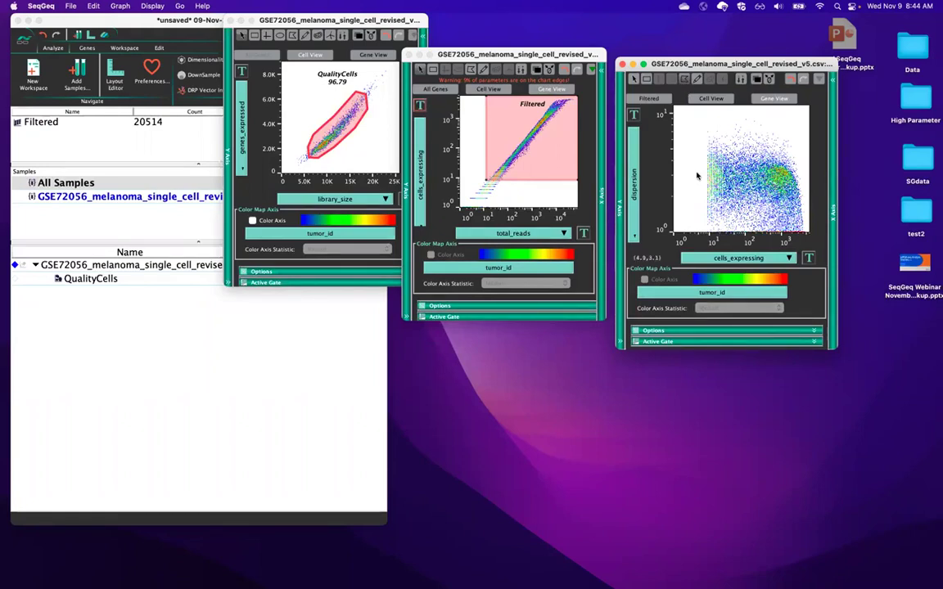
# - Gate the 14342 high-dispersion genes with a polygon named HDGs on the dispersion plot
pyautogui.moveTo(693, 179)
pyautogui.mouseDown()
pyautogui.moveTo(724, 192)
pyautogui.moveTo(801, 189)
pyautogui.moveTo(806, 148)
pyautogui.moveTo(806, 107)
pyautogui.moveTo(695, 110)
pyautogui.mouseUp()
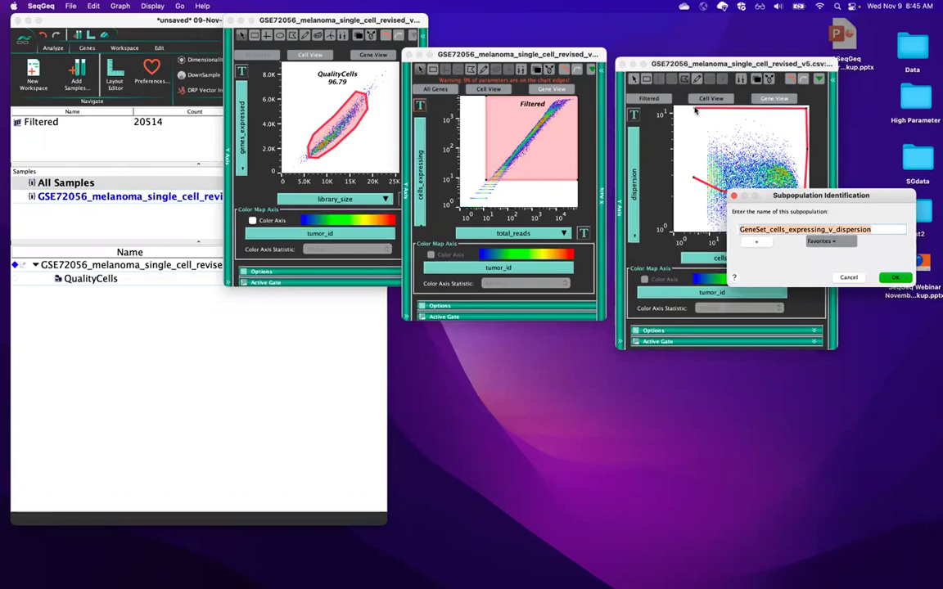
pyautogui.write('HDGs')
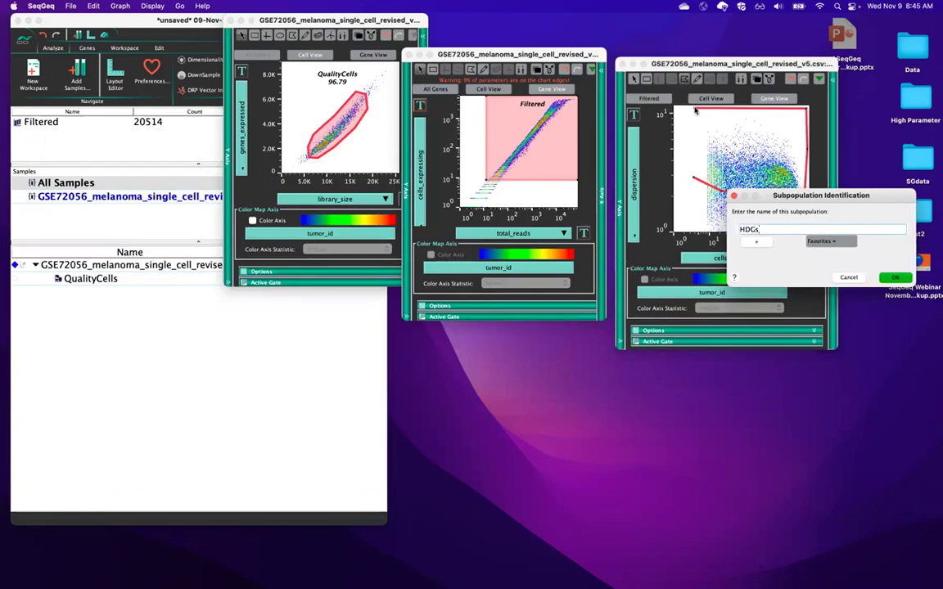
pyautogui.press('Return')
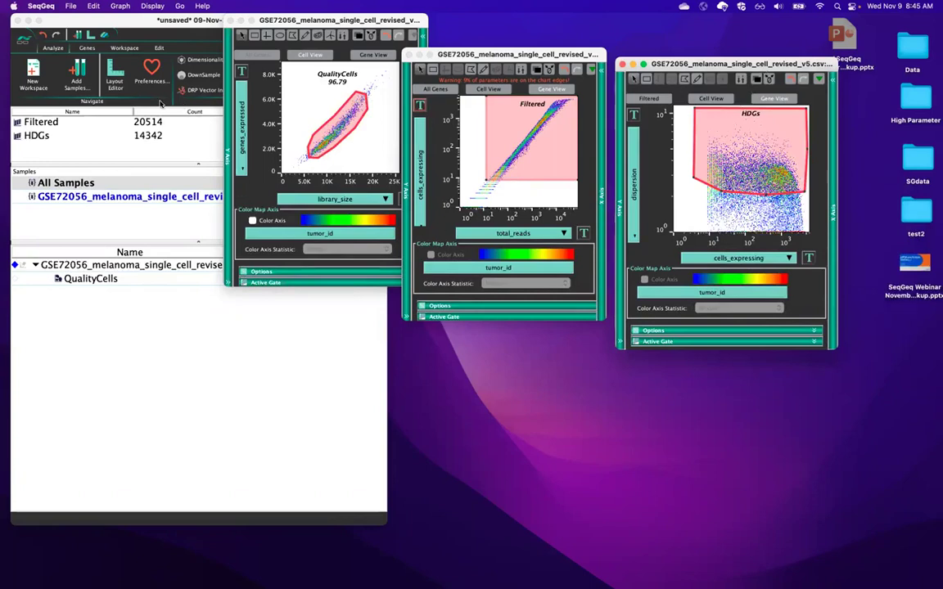
pyautogui.click(51, 137)
# - Select the HDGs gene set in the workspace and bring its plot forward
pyautogui.click(51, 137)
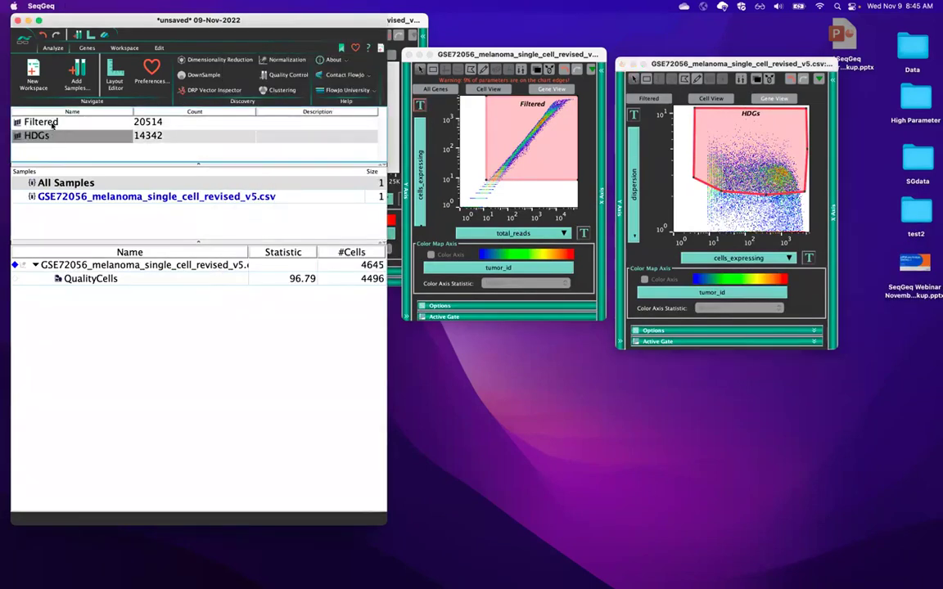
pyautogui.click(48, 122)
pyautogui.click(52, 137)
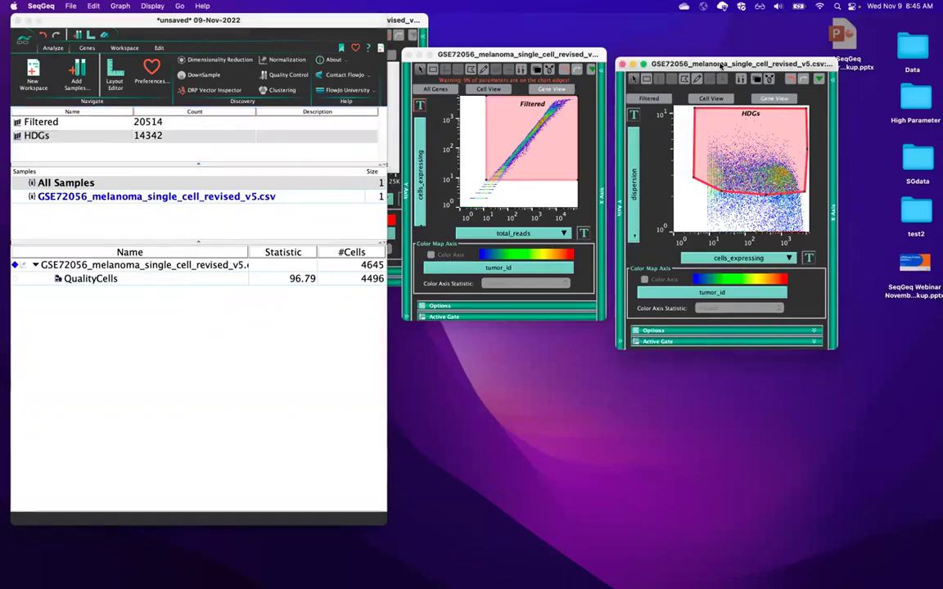
pyautogui.moveTo(721, 65); pyautogui.dragTo(717, 66)
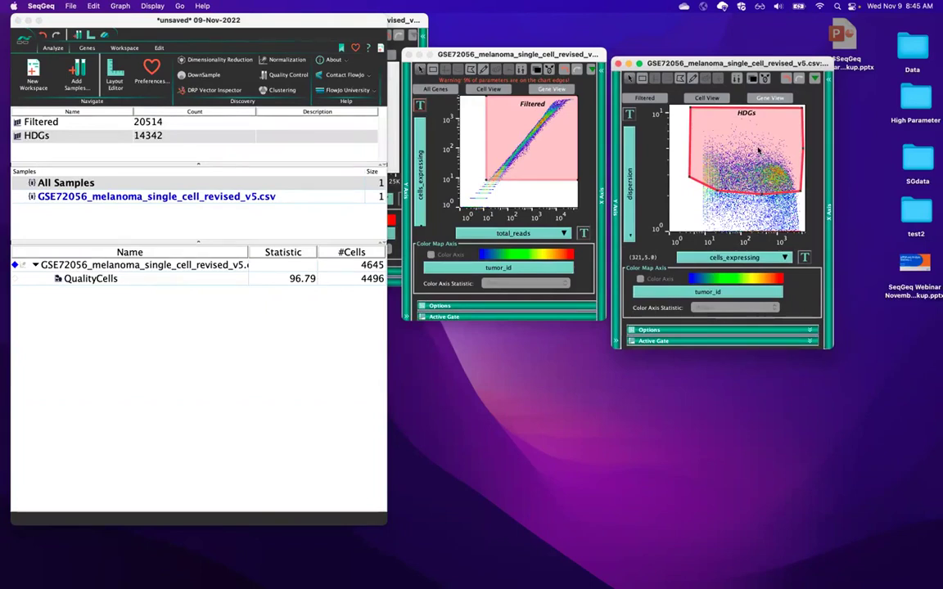
# - Rearrange the QualityCells, Filtered and HDGs plot windows and send the HDGs plot to a new layout page
pyautogui.moveTo(758, 150)
pyautogui.click(392, 22)
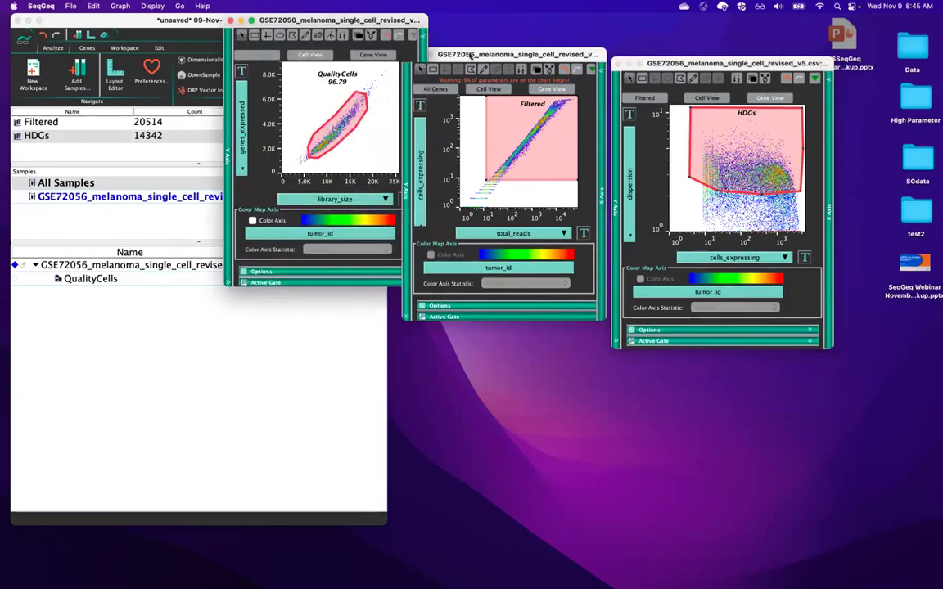
pyautogui.moveTo(506, 56); pyautogui.dragTo(493, 58)
pyautogui.moveTo(706, 66); pyautogui.dragTo(692, 79)
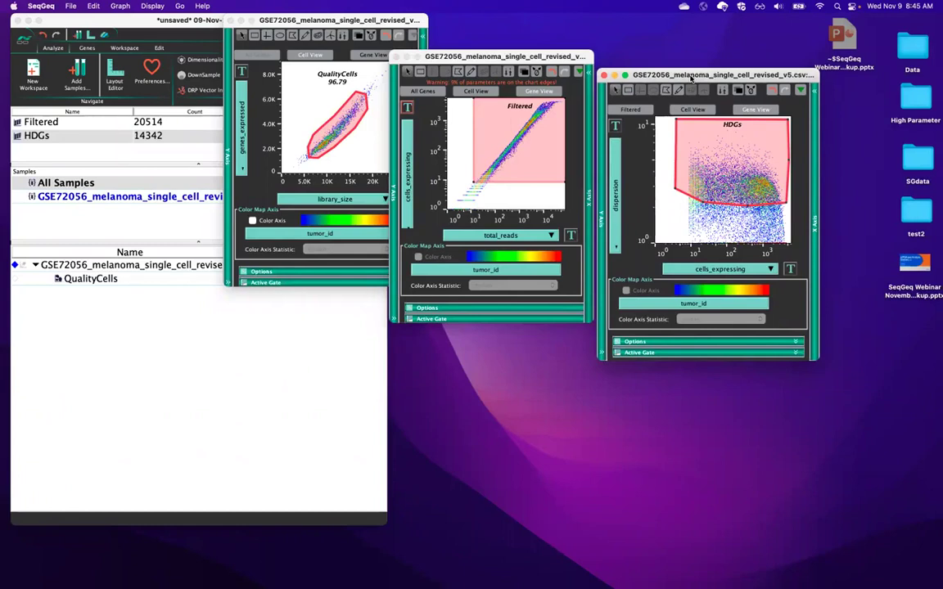
pyautogui.moveTo(690, 77); pyautogui.dragTo(692, 77)
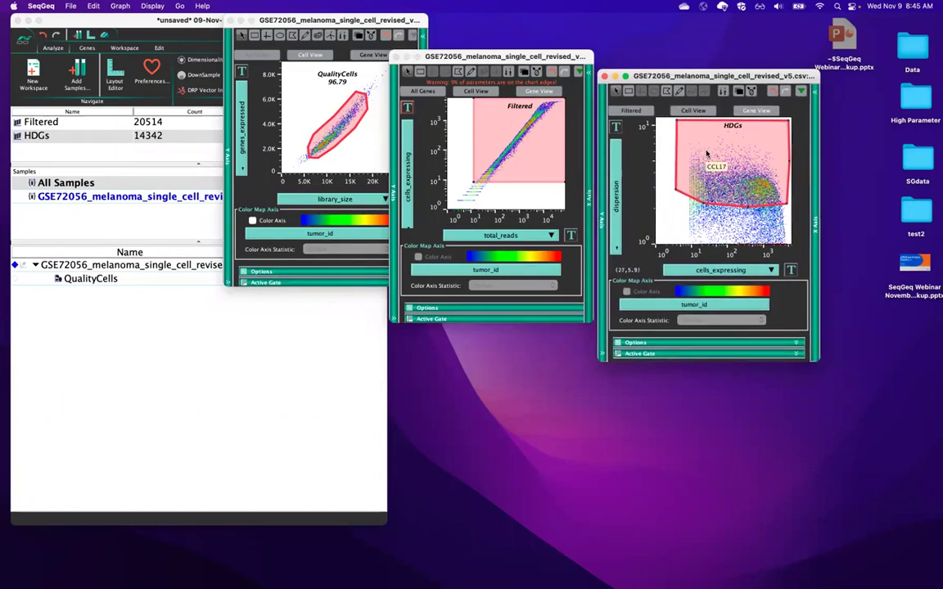
pyautogui.moveTo(725, 162)
pyautogui.moveTo(736, 76); pyautogui.dragTo(734, 75)
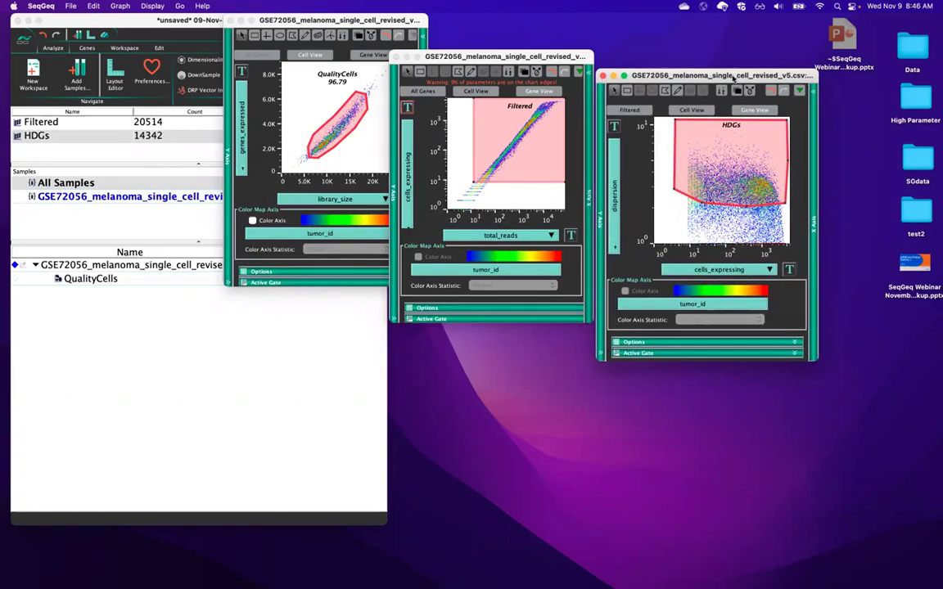
pyautogui.press('super+l')
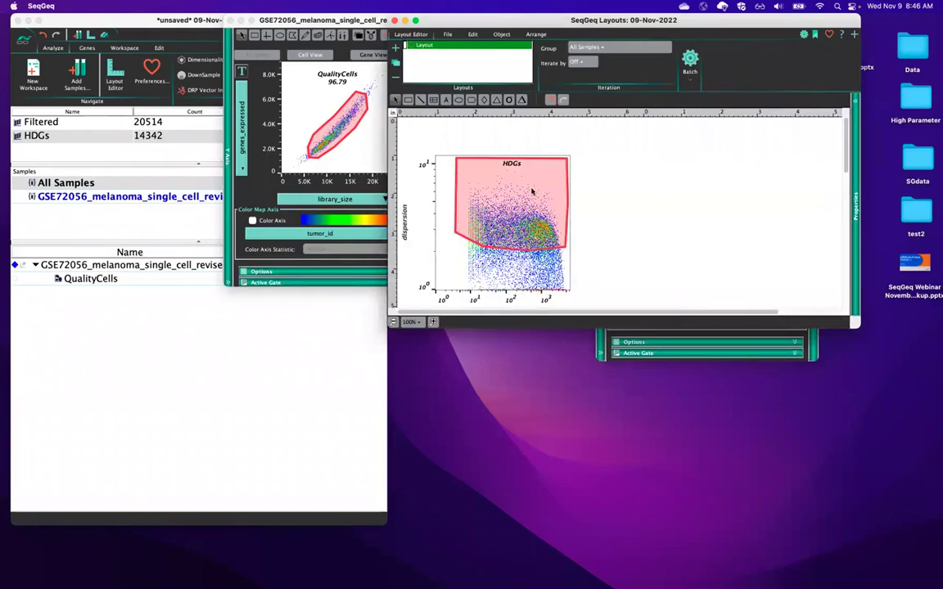
# - Place the HDGs, Filtered and QualityCells plots side by side on the layout page
pyautogui.moveTo(482, 194); pyautogui.dragTo(727, 191)
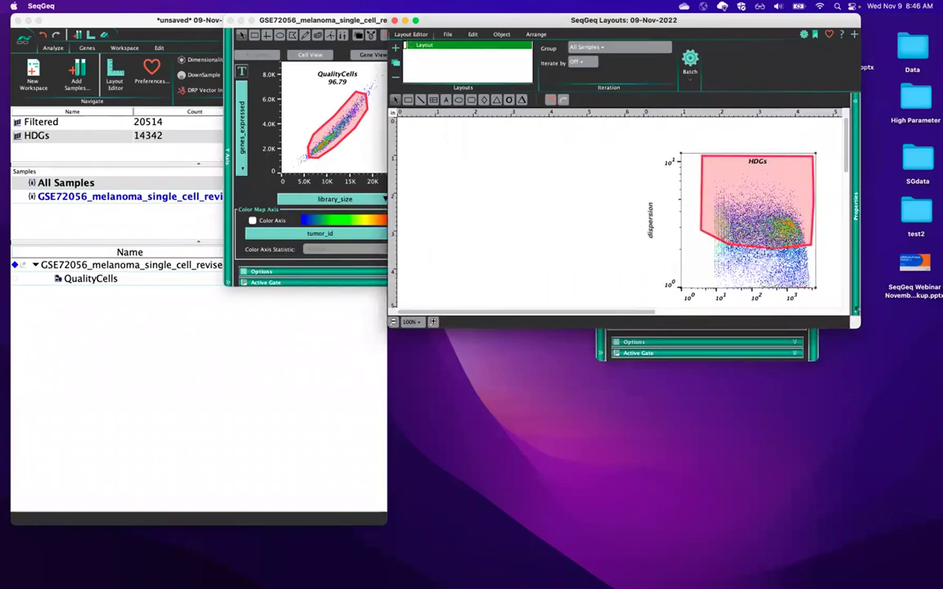
pyautogui.moveTo(853, 326); pyautogui.dragTo(933, 503)
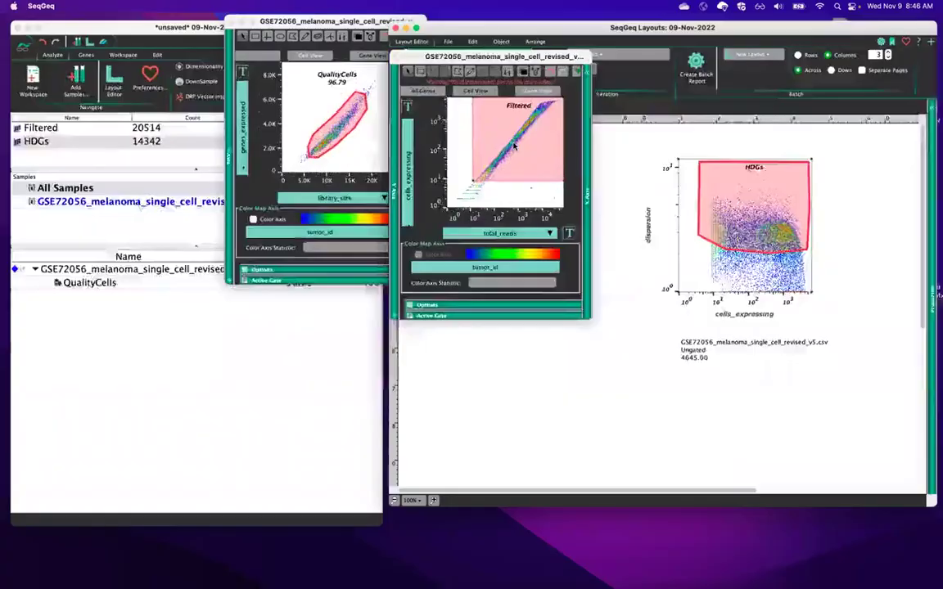
pyautogui.click(514, 145)
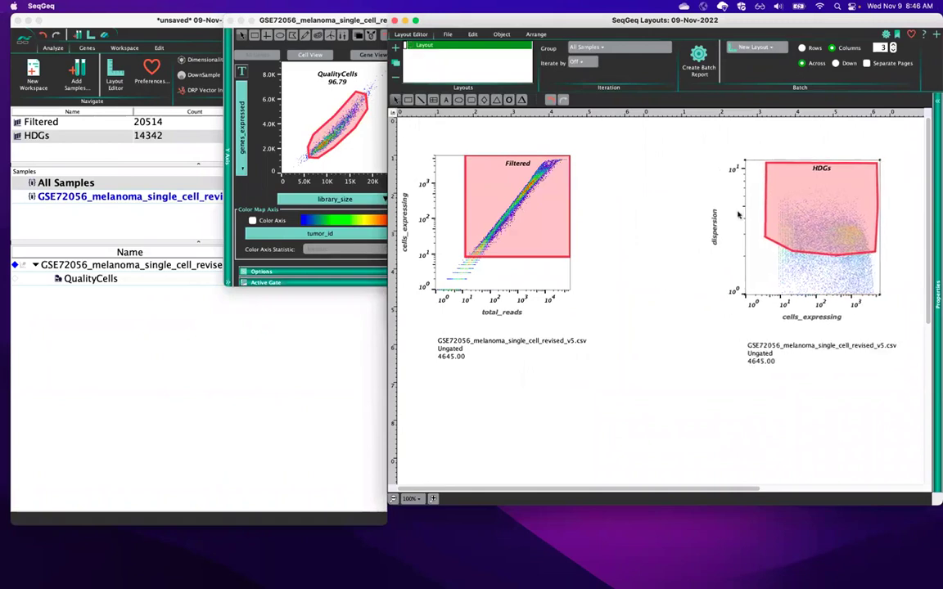
pyautogui.click(370, 162)
pyautogui.moveTo(371, 162); pyautogui.dragTo(508, 221)
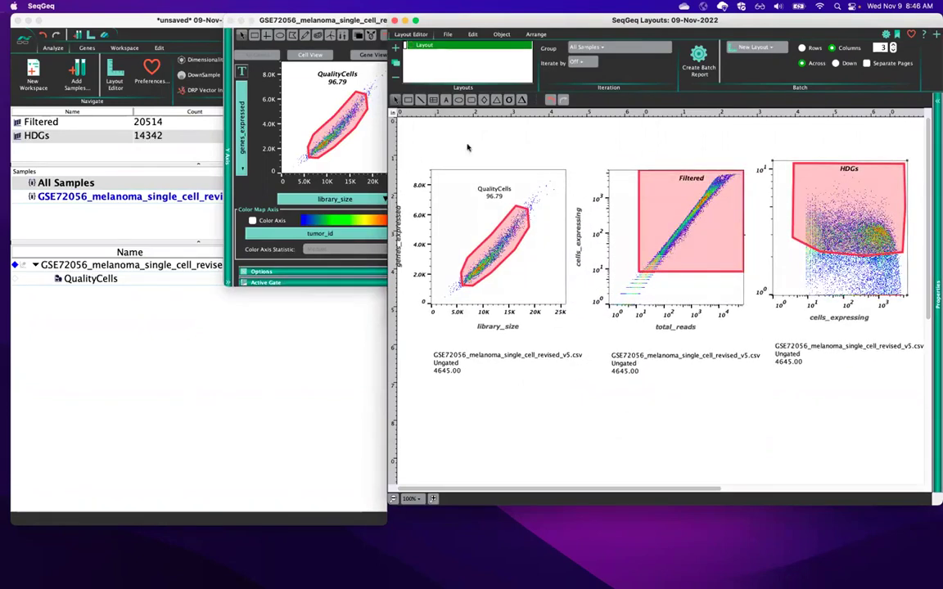
# - Align the three plots along their top edges and space them evenly horizontally
pyautogui.click(537, 35)
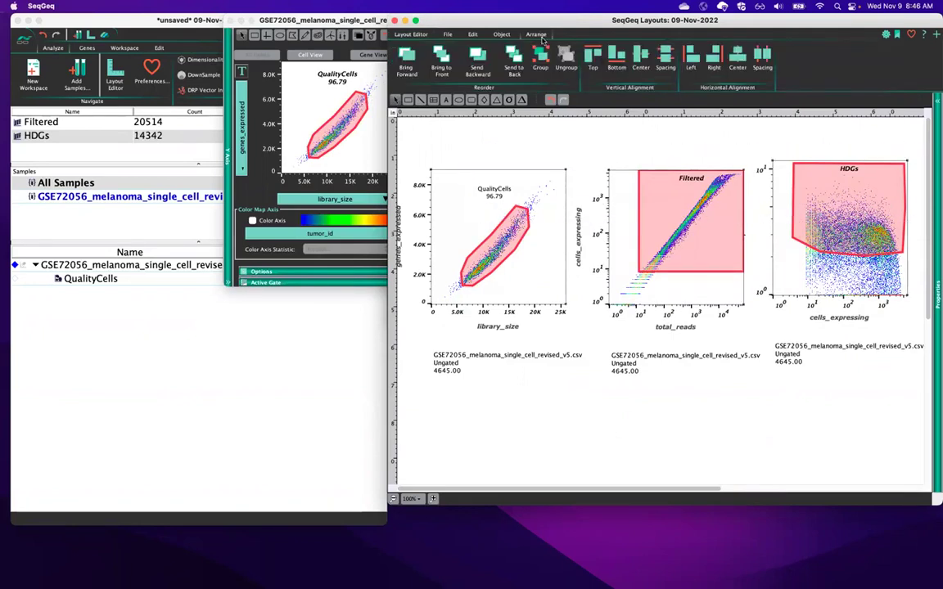
pyautogui.click(594, 58)
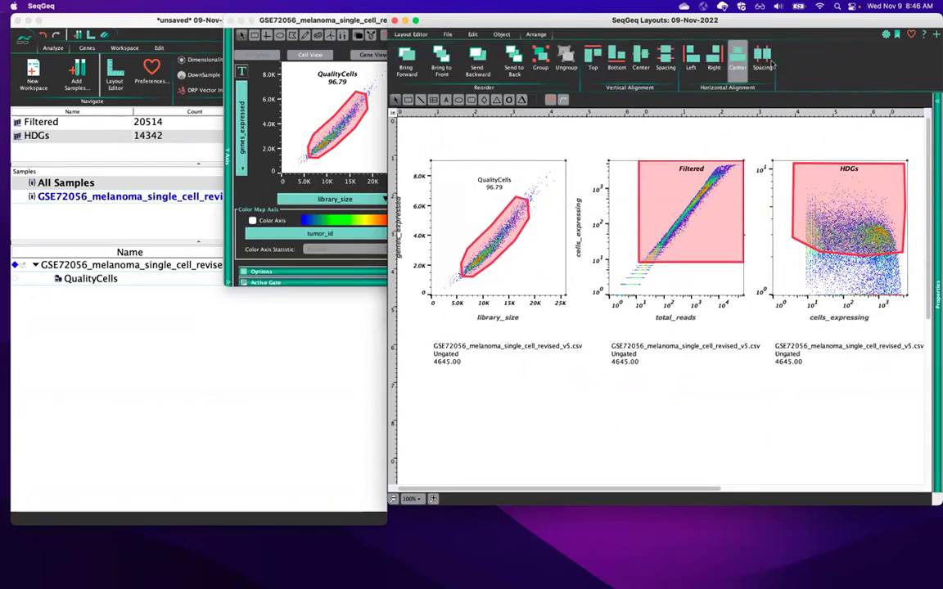
pyautogui.click(692, 57)
# - Rename the layout to QC
pyautogui.click(419, 34)
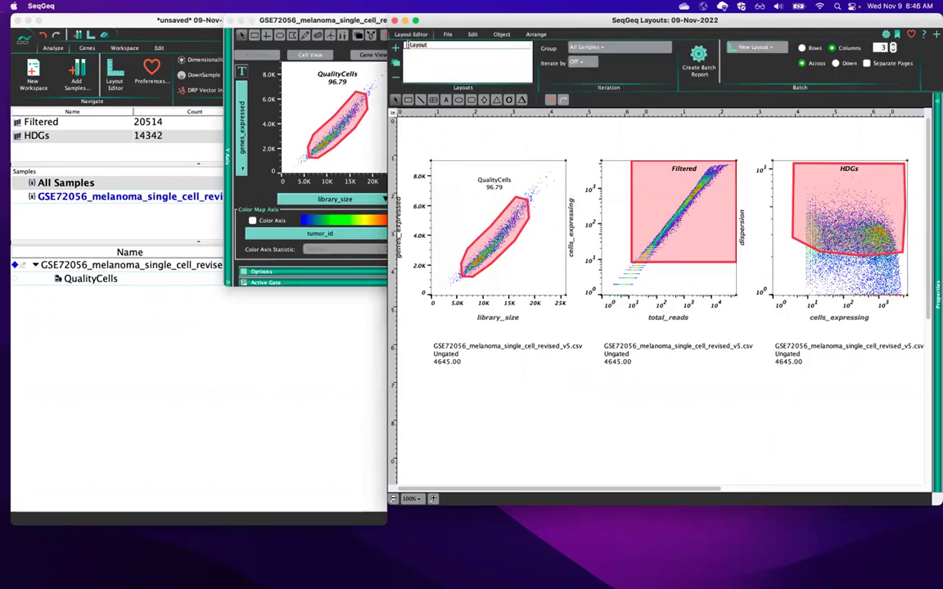
pyautogui.write('QC')
pyautogui.press('Return')
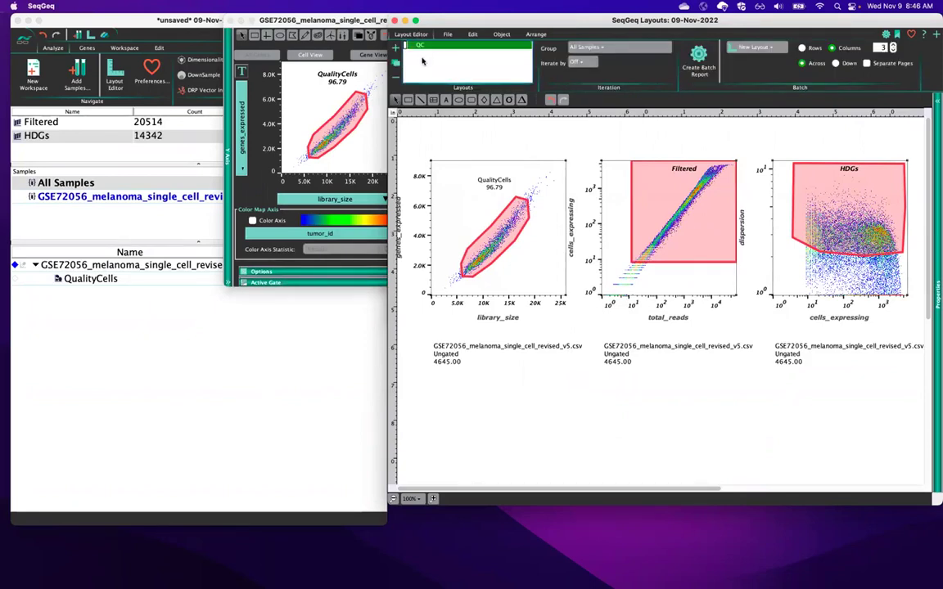
pyautogui.click(314, 104)
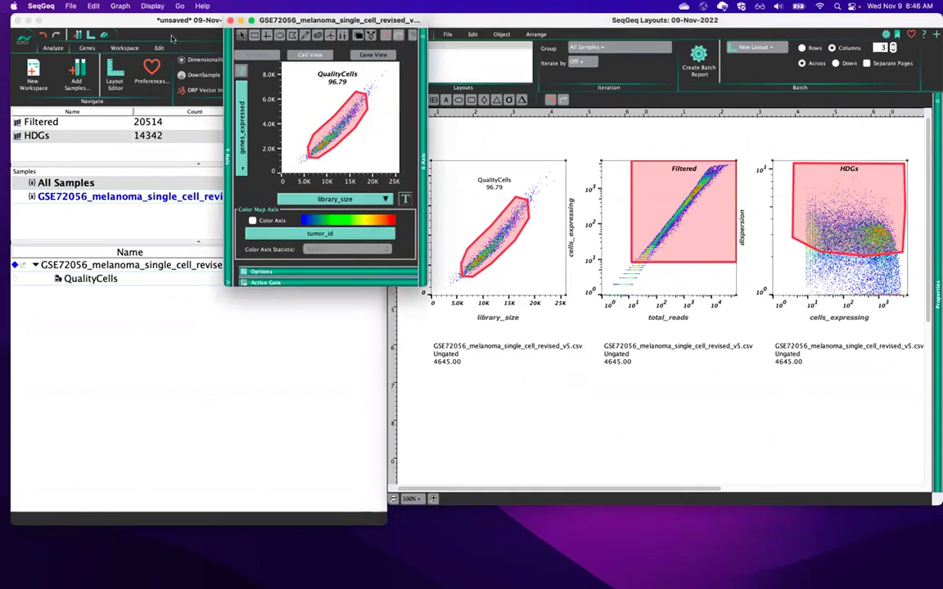
# - Close all graph windows, select QualityCells, and open Dimensionality Reduction settings
pyautogui.click(72, 6)
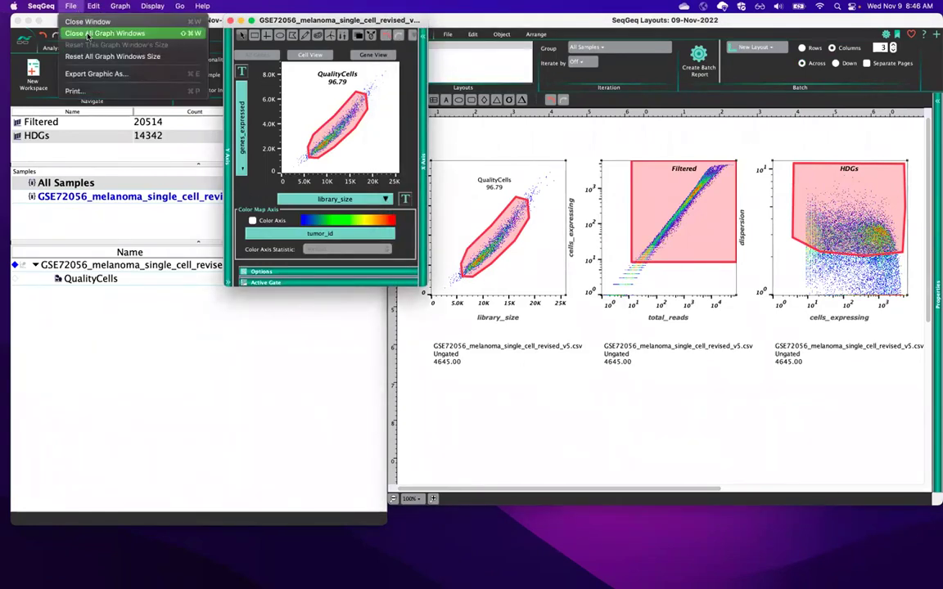
pyautogui.click(90, 34)
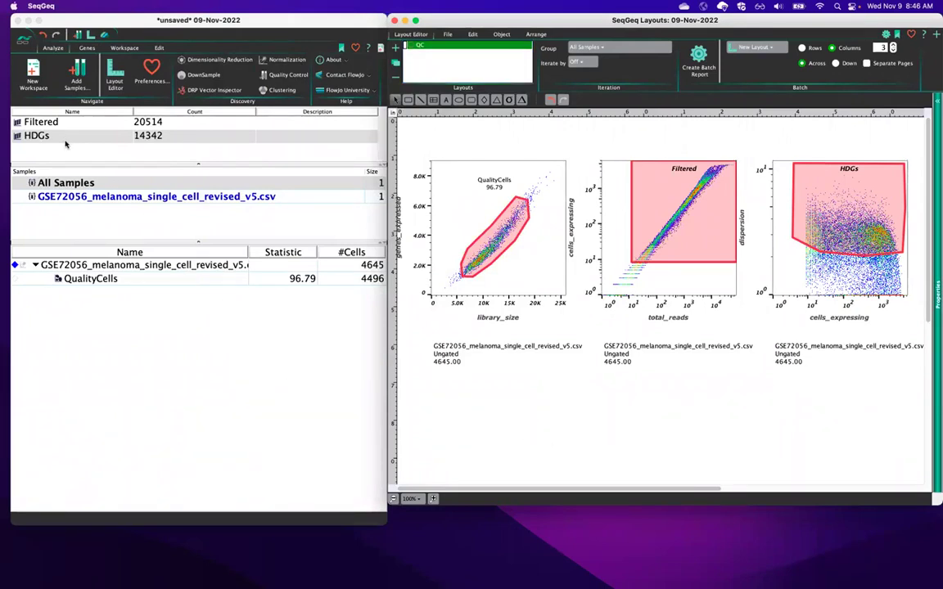
pyautogui.click(90, 303)
pyautogui.moveTo(98, 240); pyautogui.dragTo(98, 224)
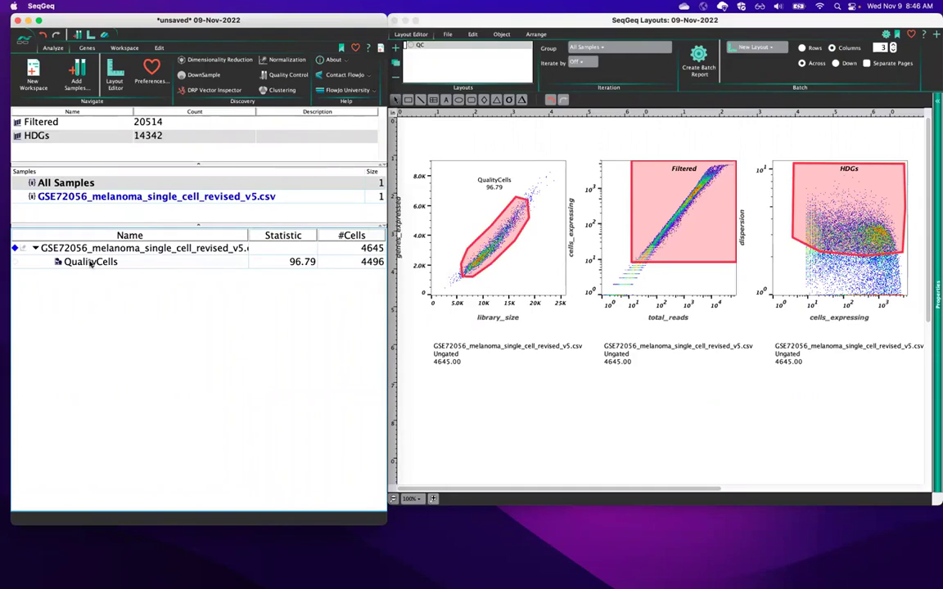
pyautogui.click(91, 263)
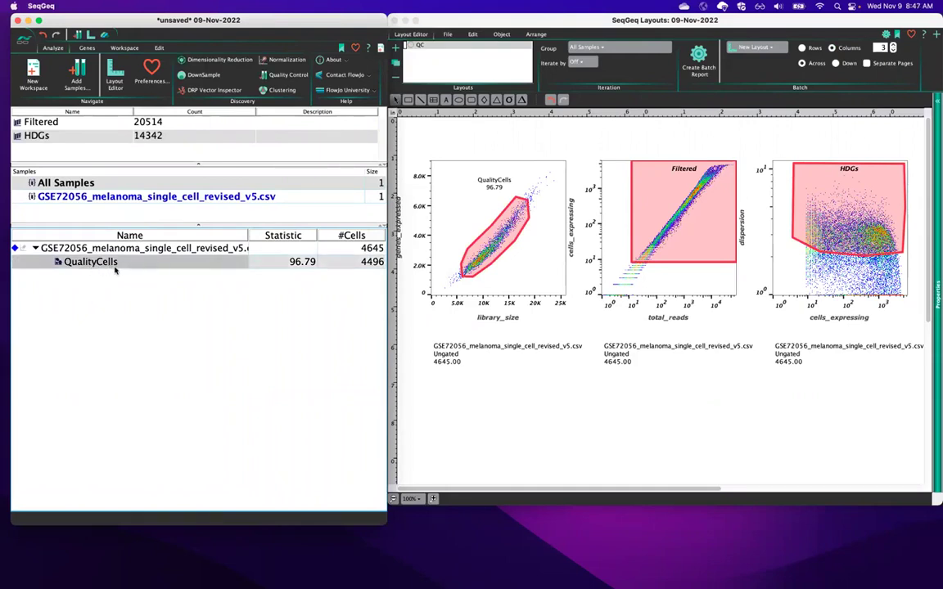
pyautogui.click(220, 62)
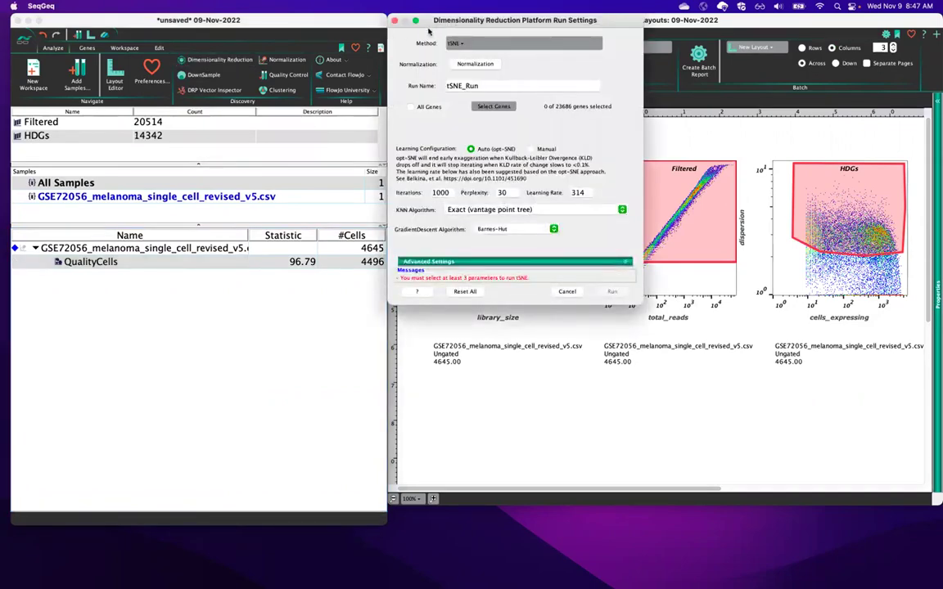
# - Switch the reduction method to PCA and name the run PC
pyautogui.moveTo(443, 26); pyautogui.dragTo(313, 62)
pyautogui.click(331, 80)
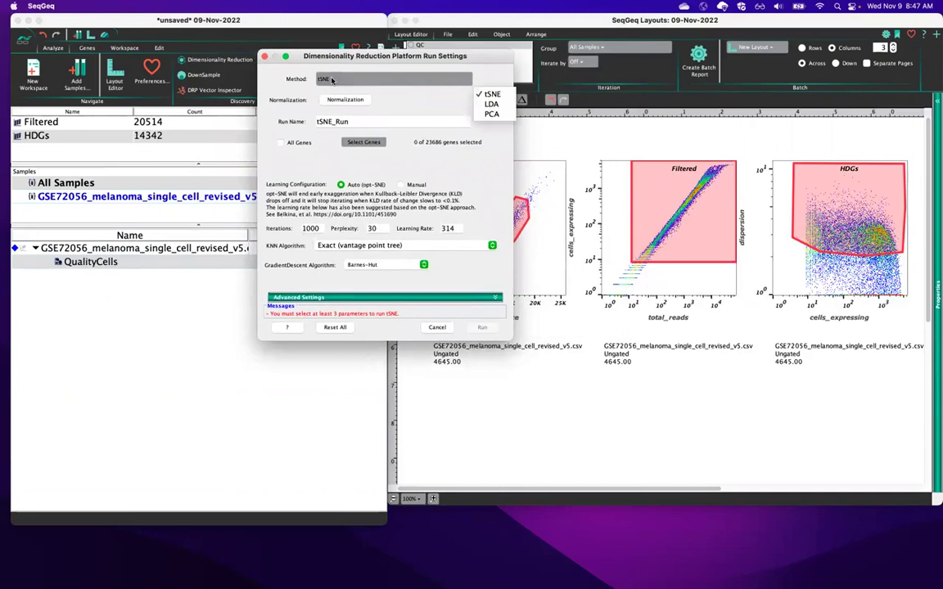
pyautogui.click(494, 114)
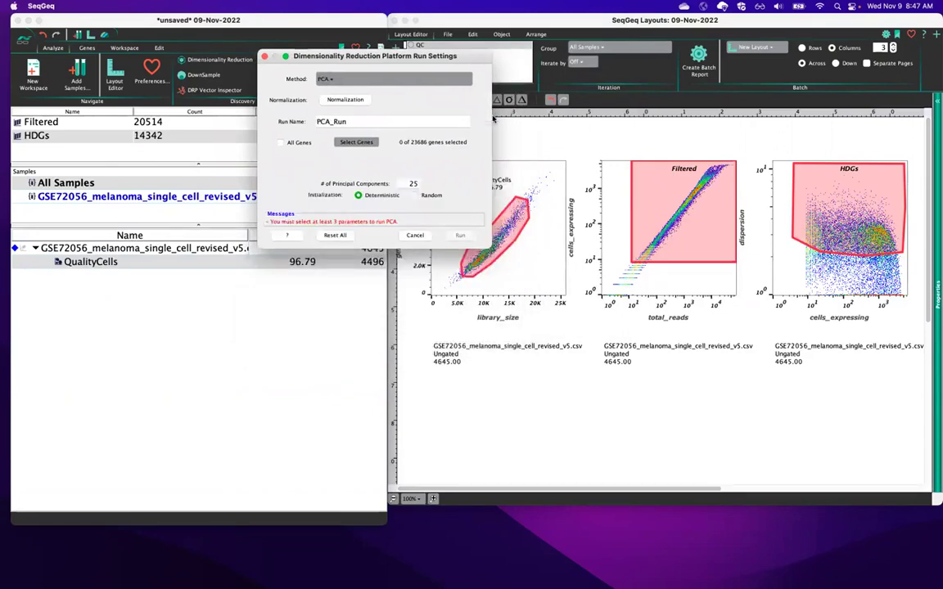
pyautogui.doubleClick(374, 120)
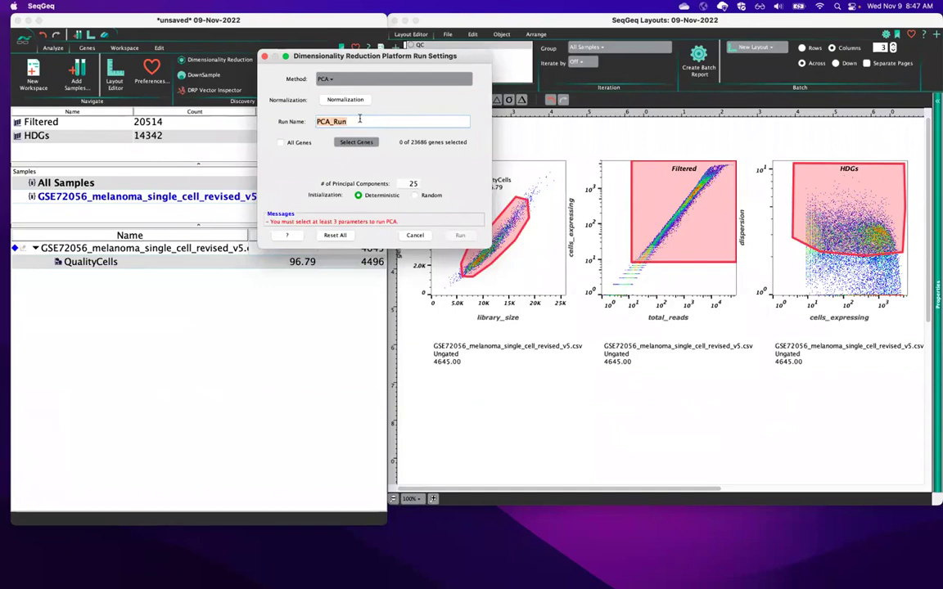
pyautogui.write('PC')
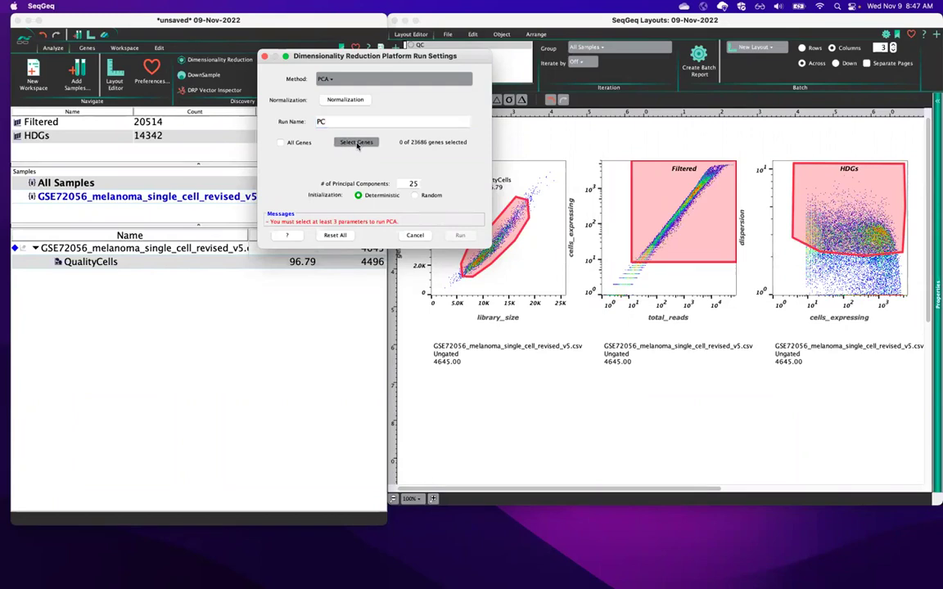
# - Use all 14342 HDGs genes with 25 components and run the PCA
pyautogui.click(357, 142)
pyautogui.click(431, 96)
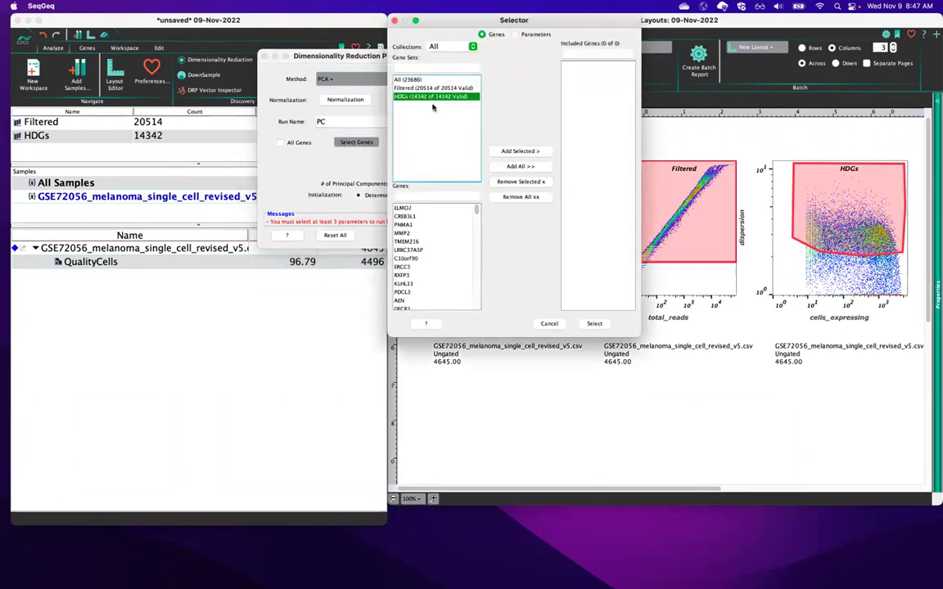
pyautogui.click(510, 152)
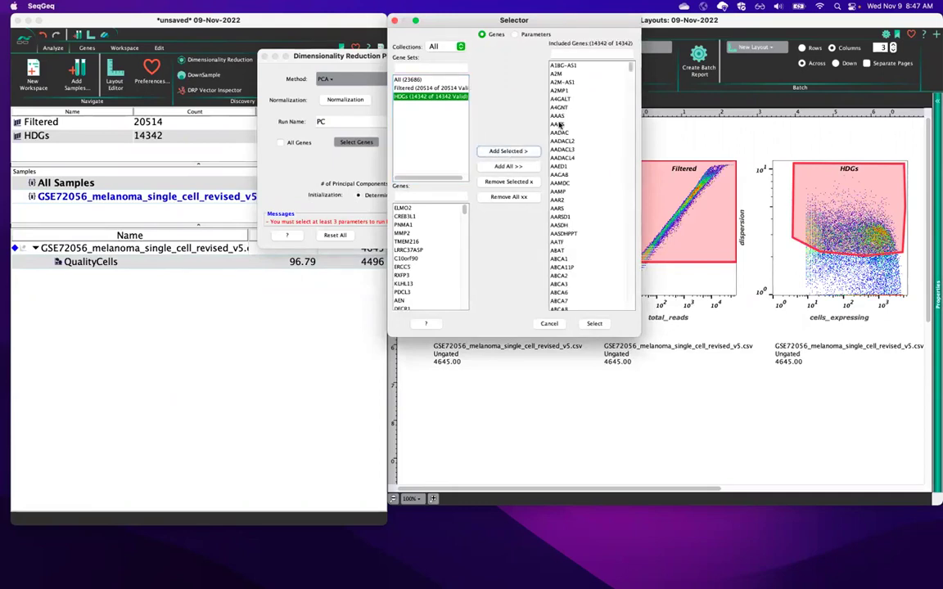
pyautogui.click(594, 324)
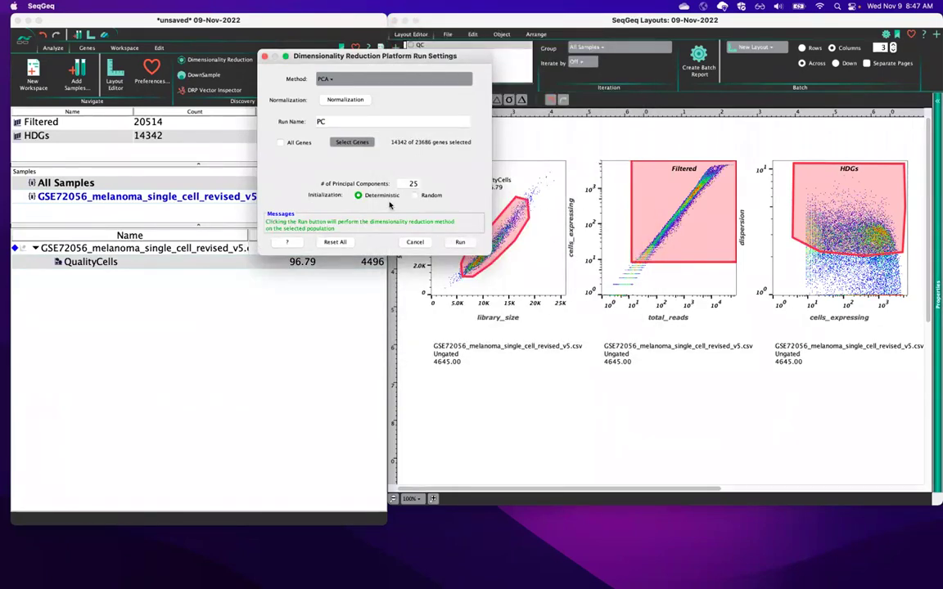
pyautogui.doubleClick(412, 183)
pyautogui.click(462, 243)
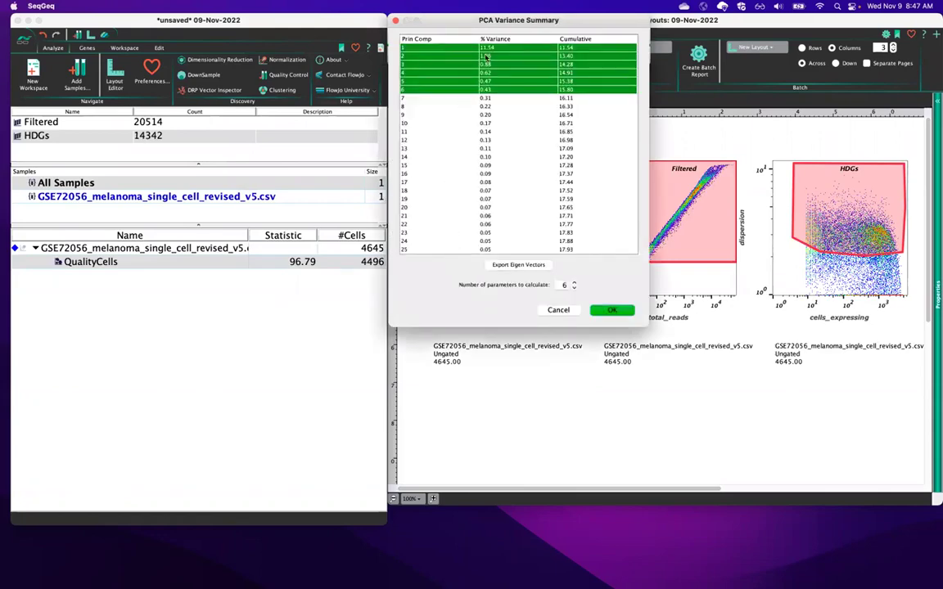
# - Keep the first 15 principal components as parameters from the variance summary
pyautogui.moveTo(507, 20); pyautogui.dragTo(495, 62)
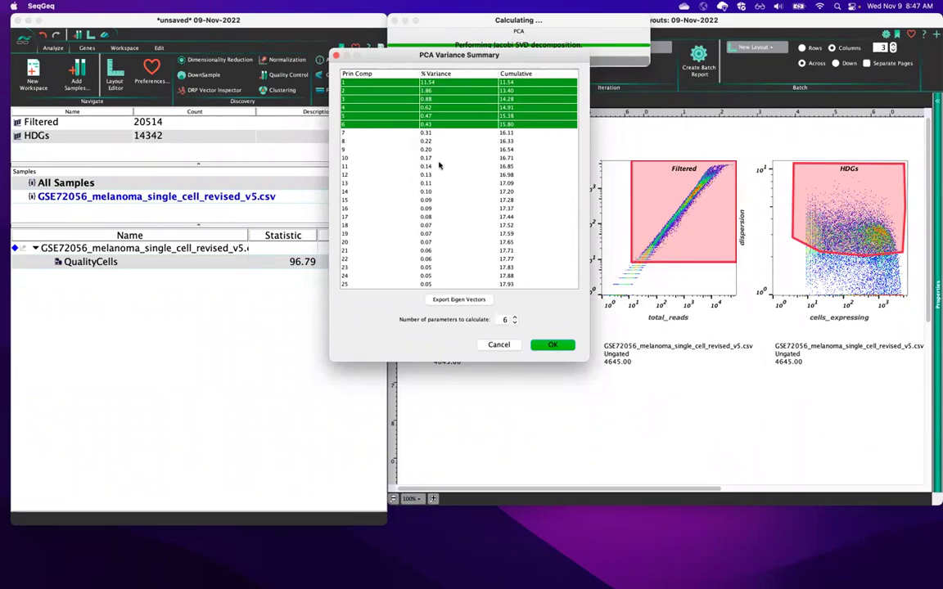
pyautogui.click(436, 200)
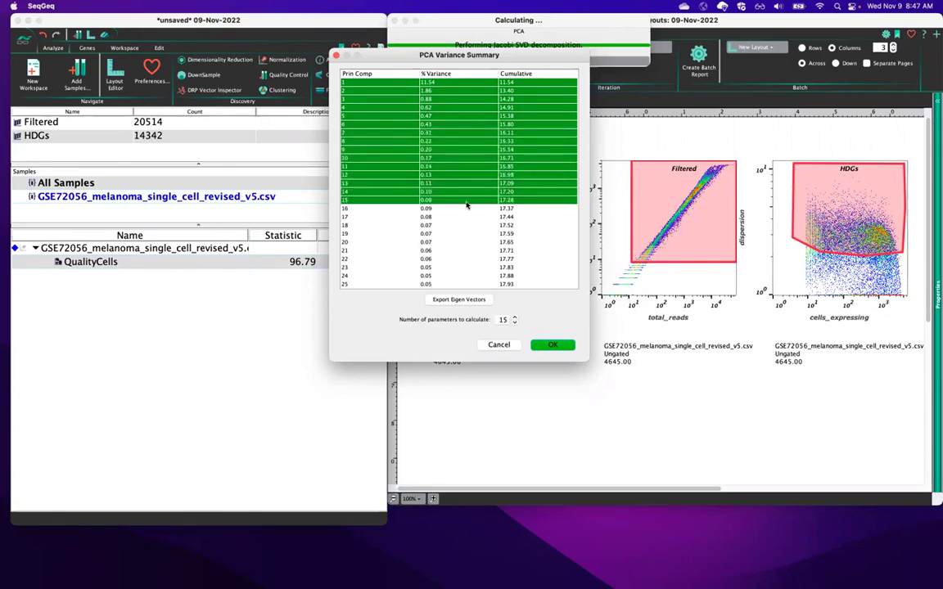
pyautogui.click(553, 345)
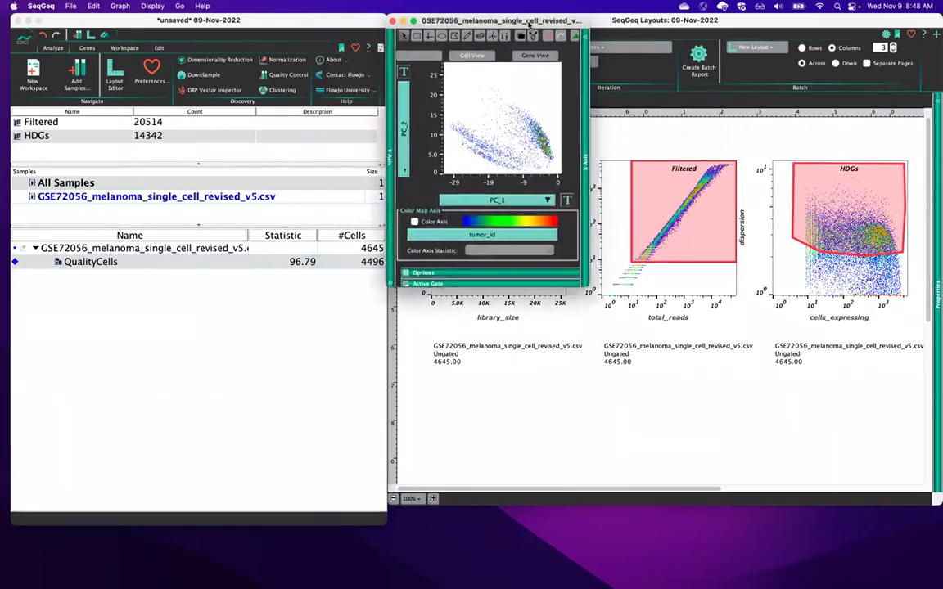
# - Create a layout named PCA DR and add the PC_2 vs PC_1 plot
pyautogui.moveTo(537, 22); pyautogui.dragTo(385, 74)
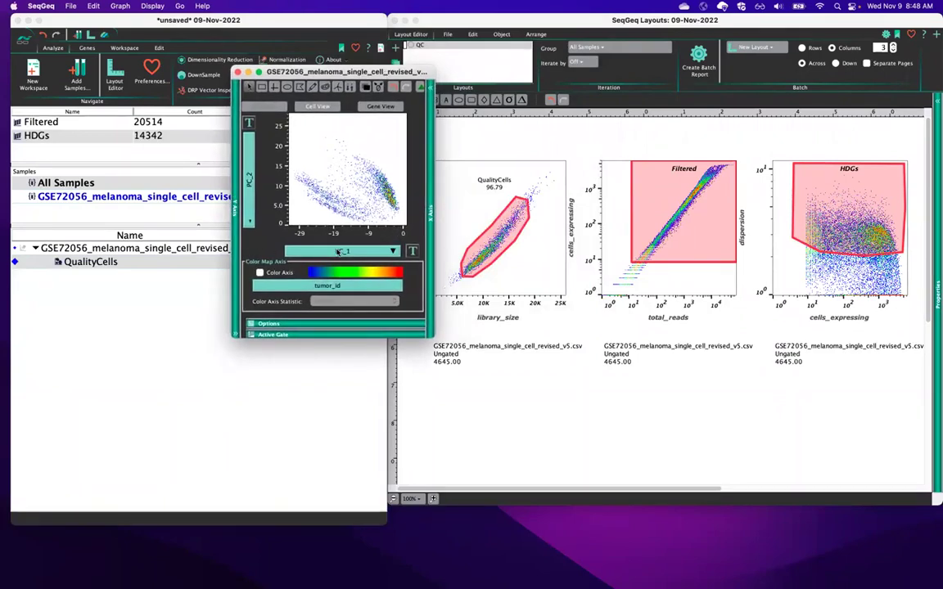
pyautogui.moveTo(315, 72); pyautogui.dragTo(260, 73)
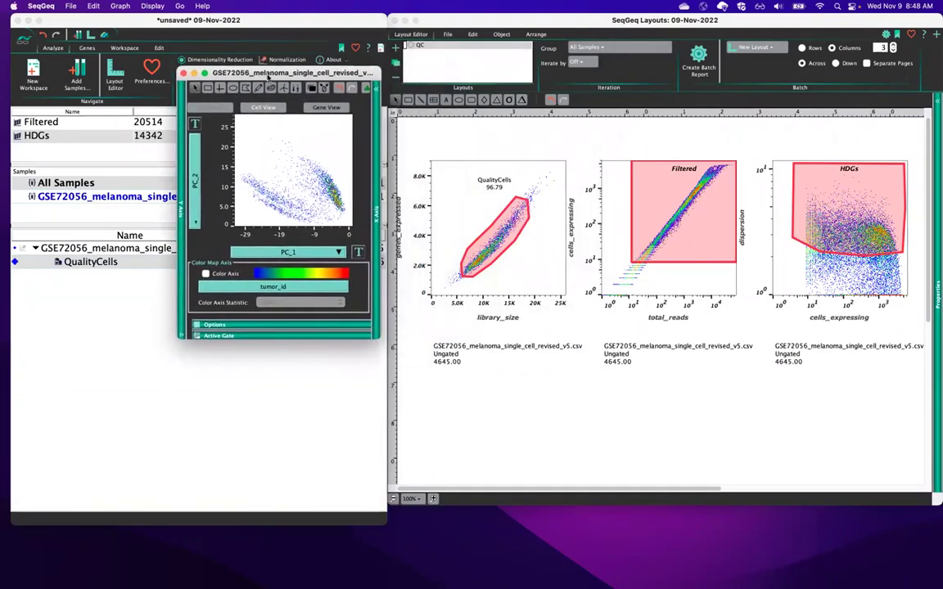
pyautogui.click(399, 47)
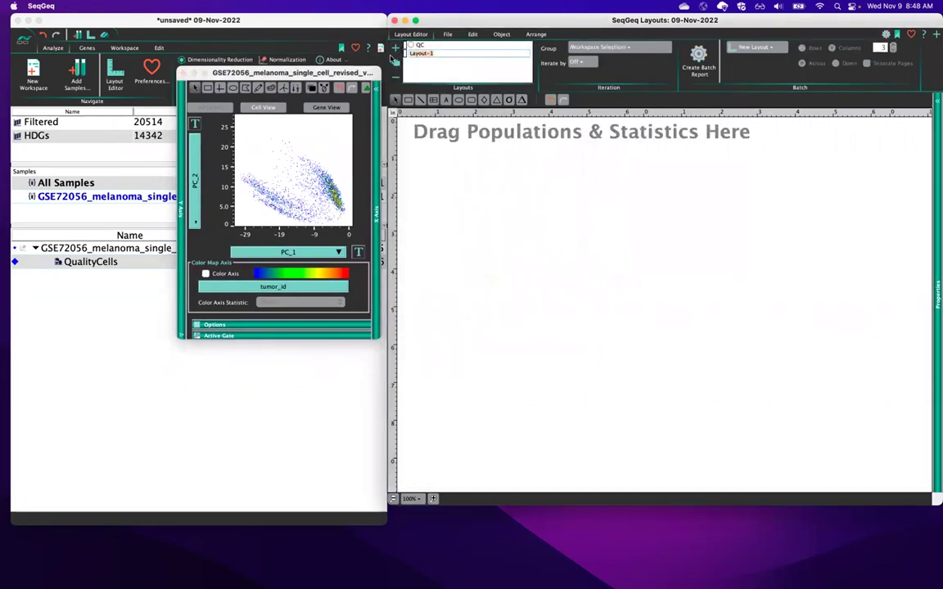
pyautogui.write('PCA')
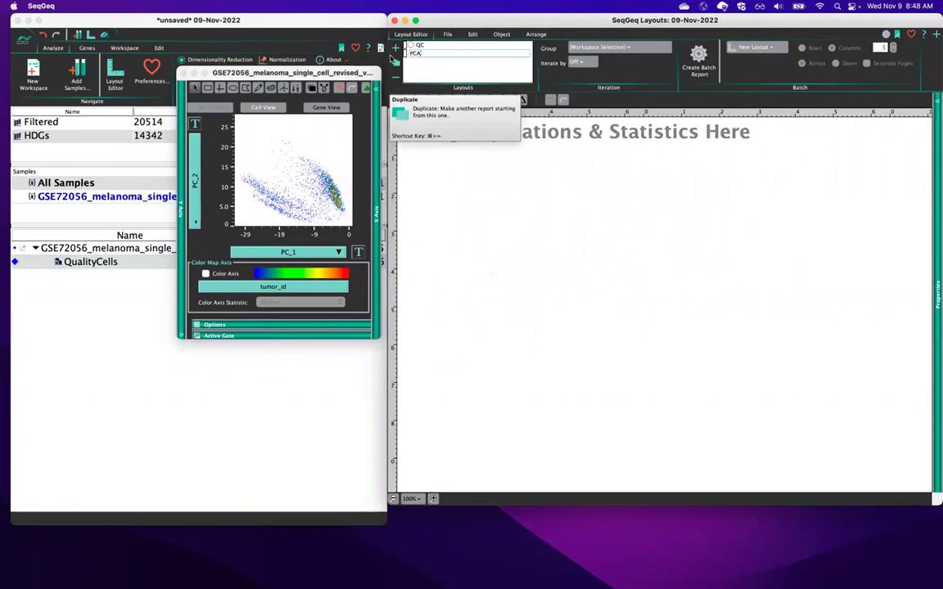
pyautogui.write(' DR')
pyautogui.press('Return')
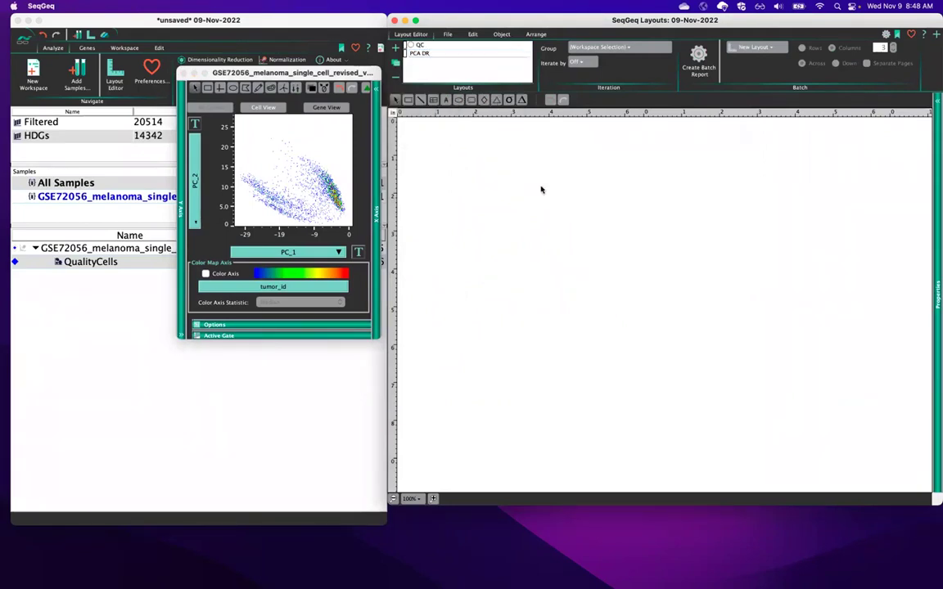
pyautogui.moveTo(343, 75); pyautogui.dragTo(347, 76)
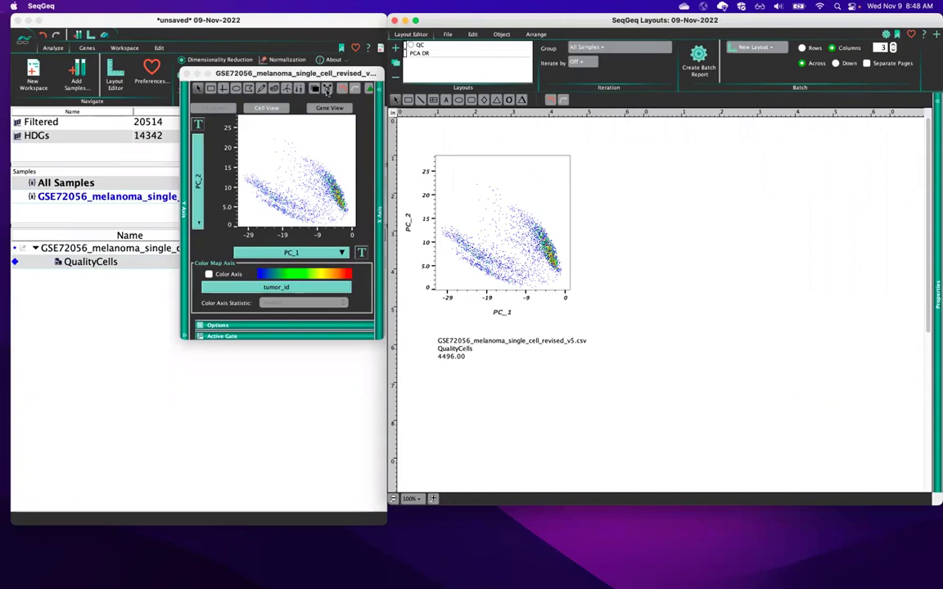
# - Set the graph axes to PC_3 and PC_4 and add that plot to the layout
pyautogui.moveTo(325, 74); pyautogui.dragTo(327, 73)
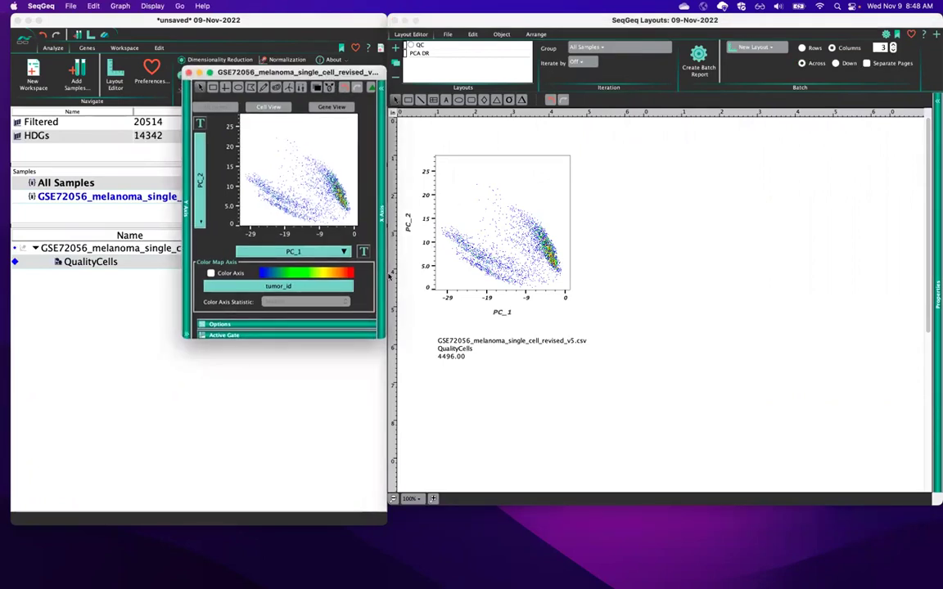
pyautogui.click(334, 254)
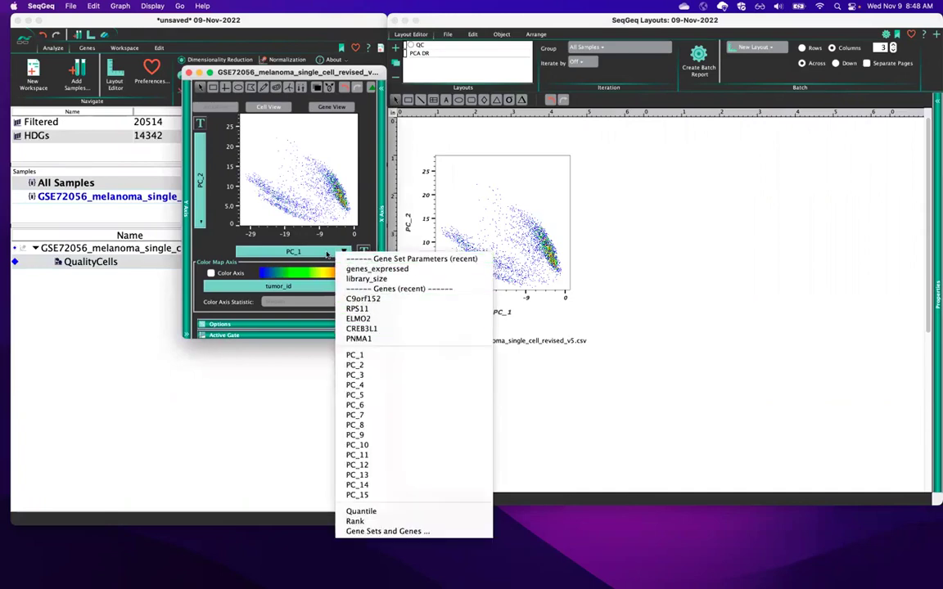
pyautogui.click(347, 375)
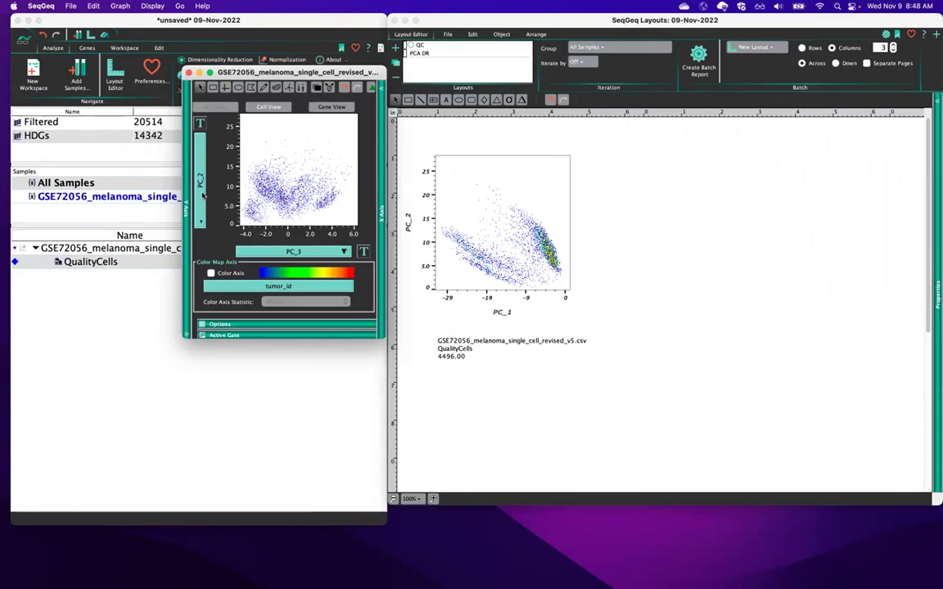
pyautogui.scroll(-2, 203, 194)
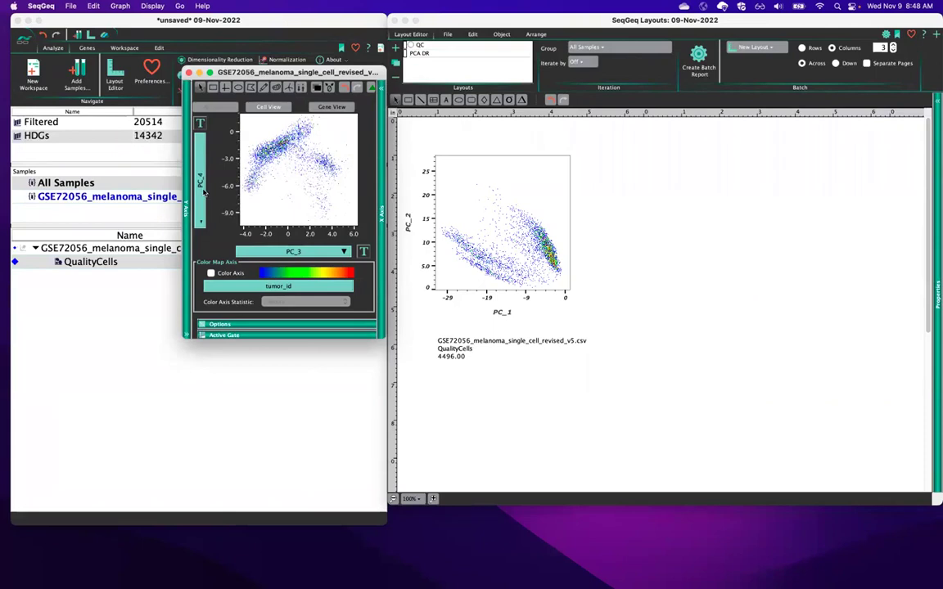
pyautogui.click(205, 192)
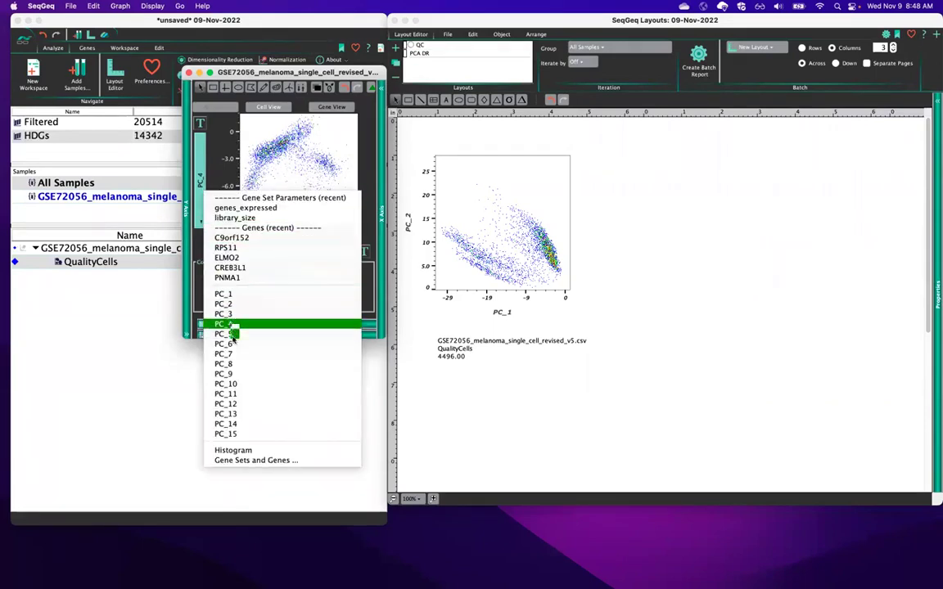
pyautogui.click(221, 172)
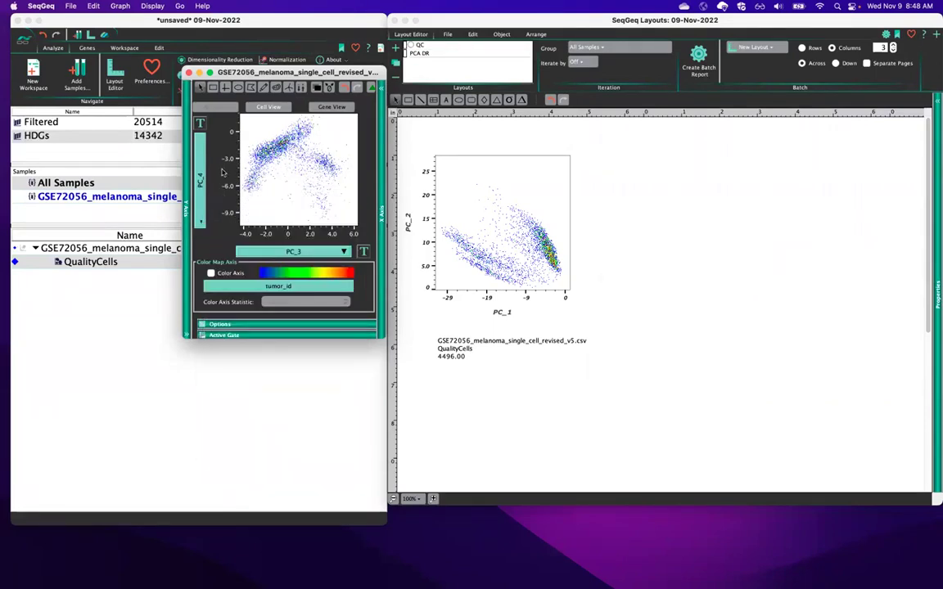
pyautogui.moveTo(222, 171); pyautogui.dragTo(671, 206)
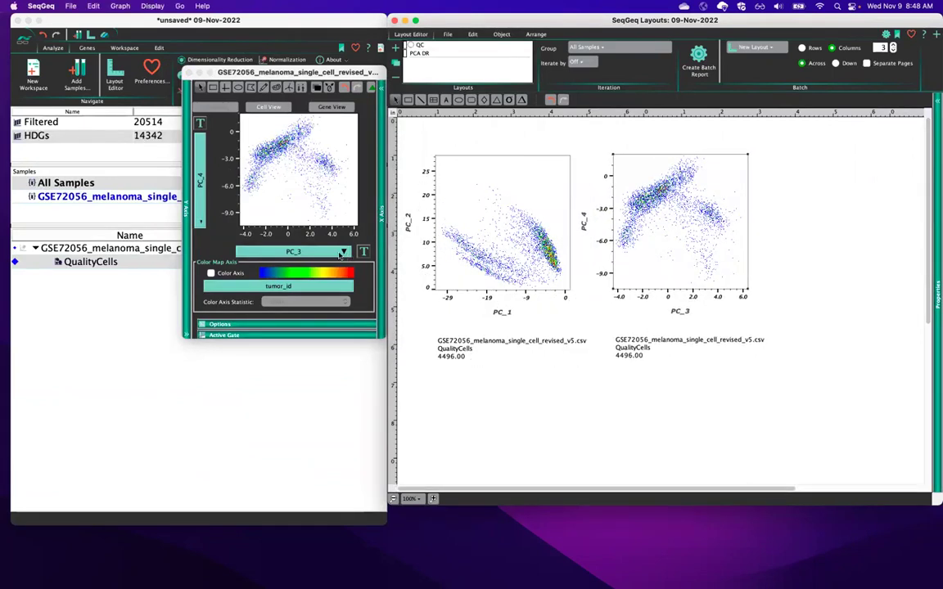
# - Add the PC_6 vs PC_5 plot as the third plot in the row
pyautogui.scroll(-2, 340, 255)
pyautogui.scroll(-2, 200, 184)
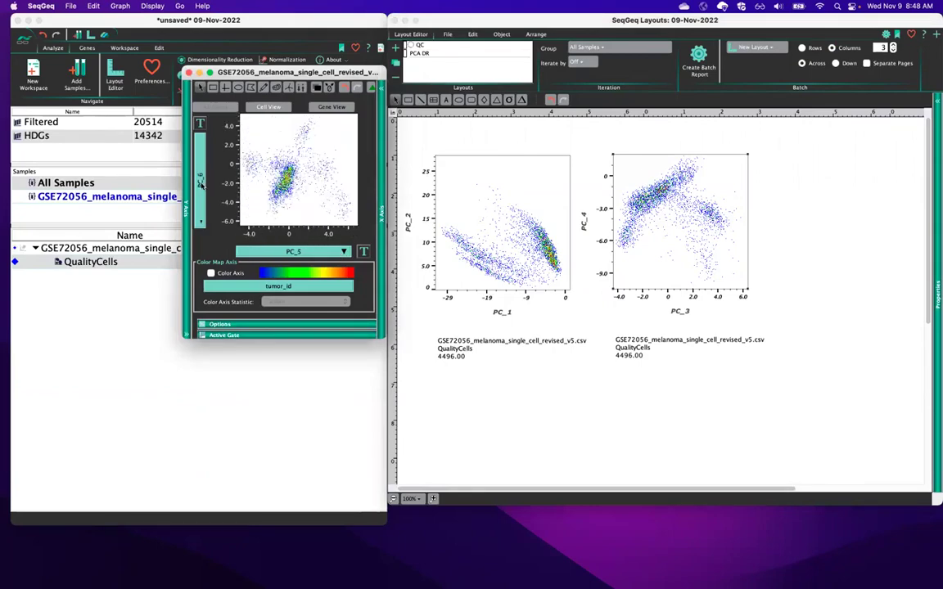
pyautogui.click(494, 211)
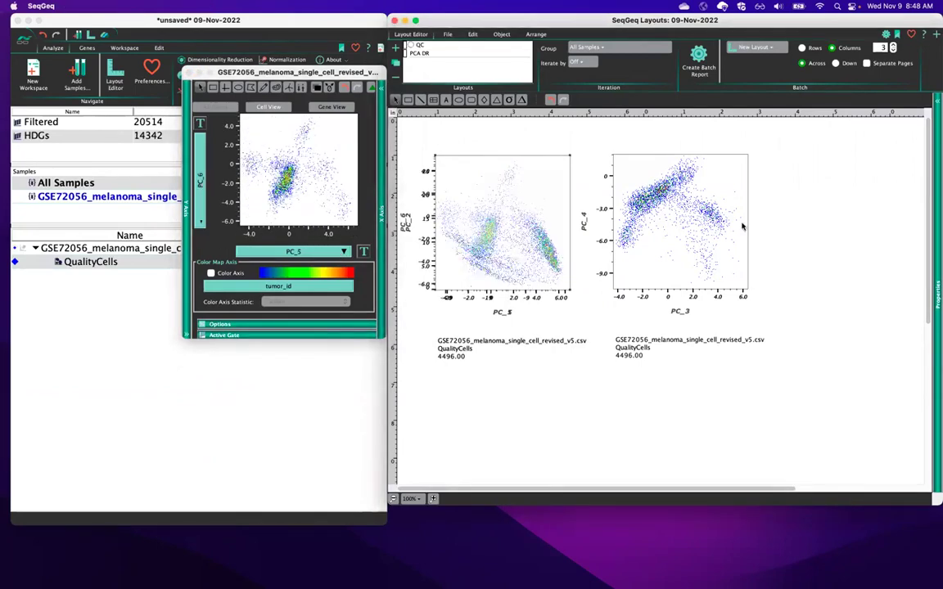
pyautogui.moveTo(742, 226); pyautogui.dragTo(843, 225)
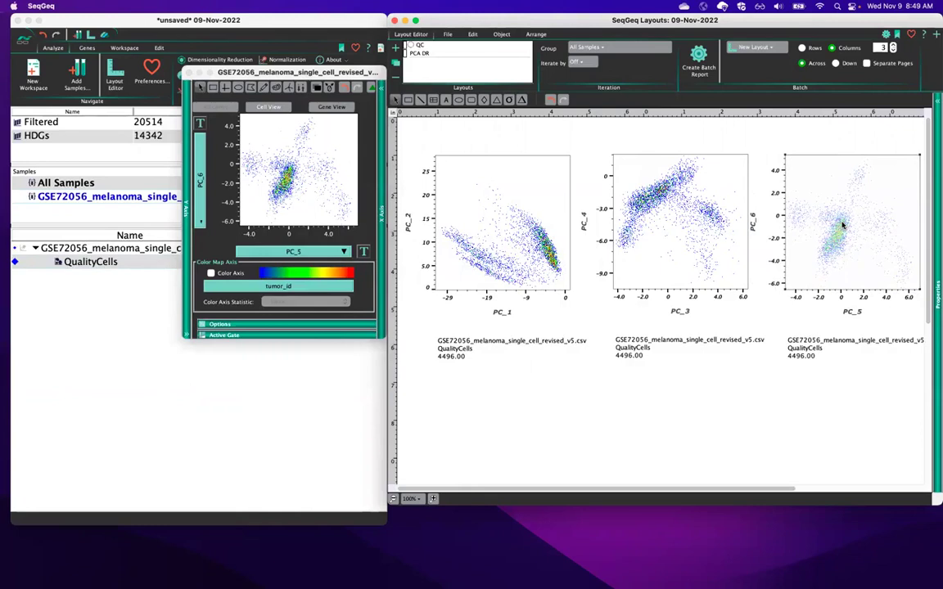
# - Add a PC_15 vs PC_14 plot to a second row of the layout
pyautogui.click(345, 253)
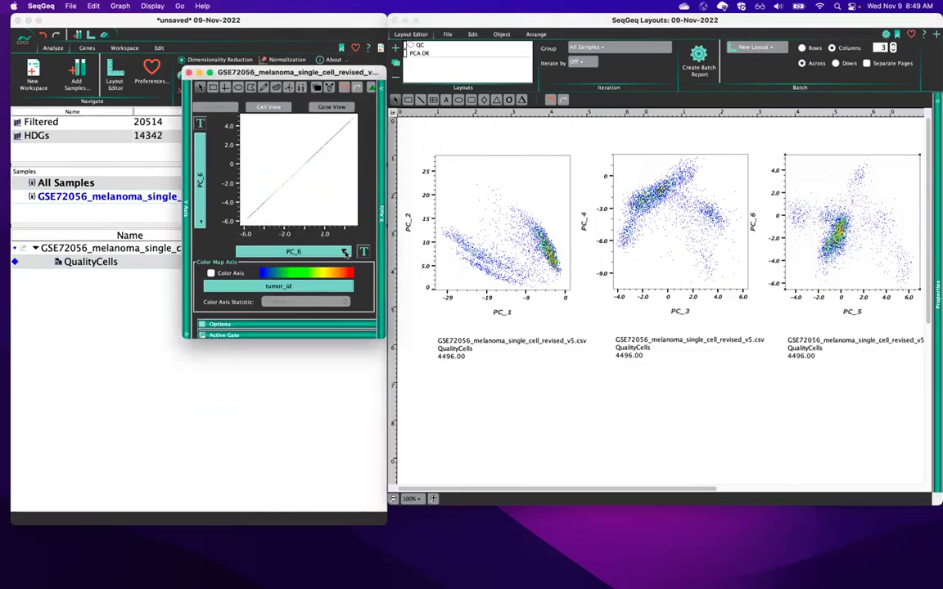
pyautogui.scroll(-6, 345, 254)
pyautogui.scroll(-2, 346, 254)
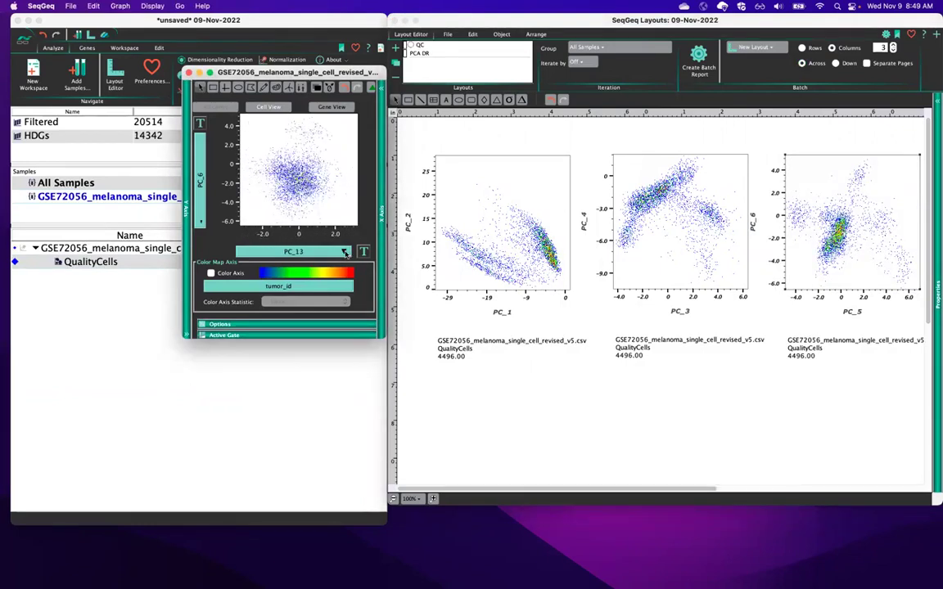
pyautogui.scroll(-6, 198, 176)
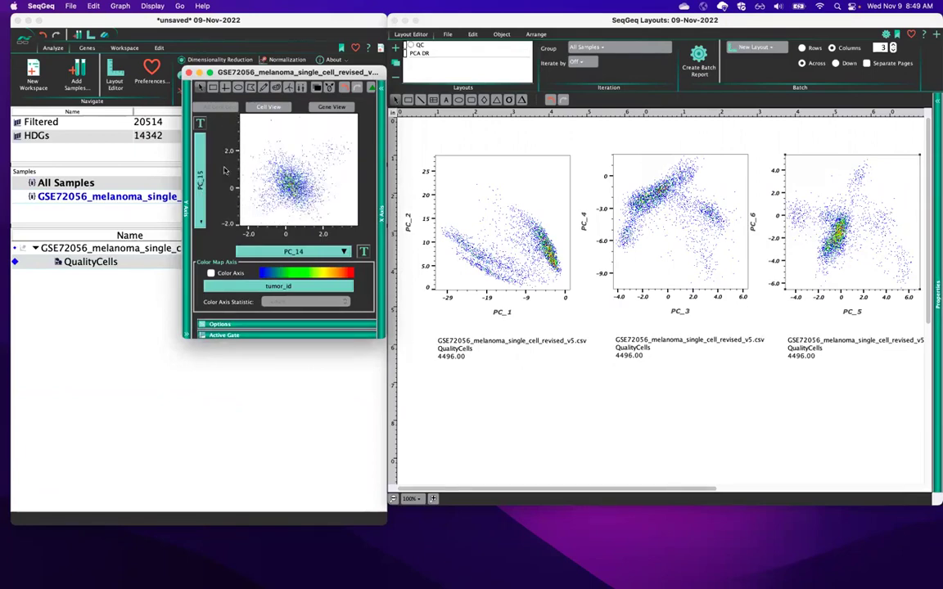
pyautogui.moveTo(286, 72); pyautogui.dragTo(244, 75)
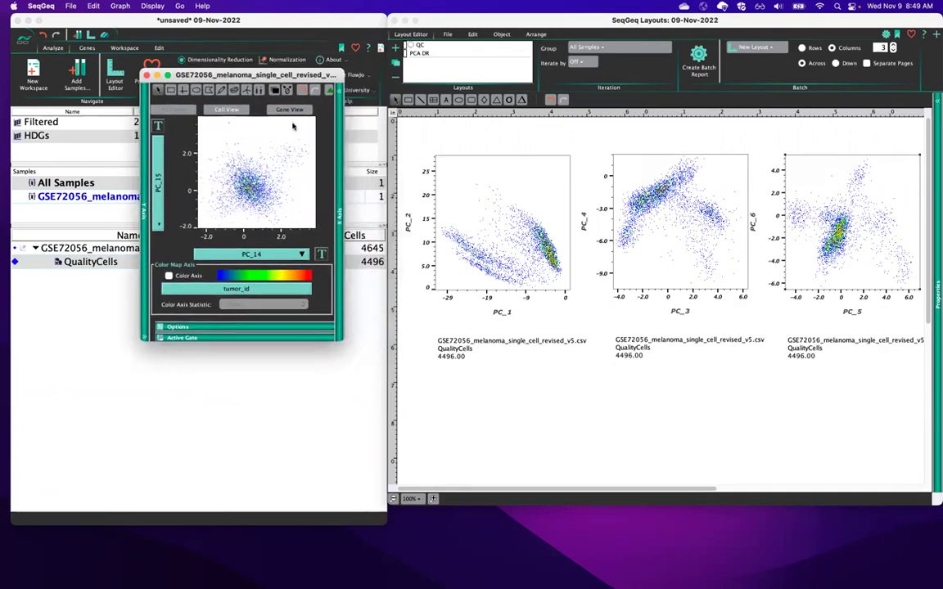
pyautogui.moveTo(291, 129); pyautogui.dragTo(491, 220)
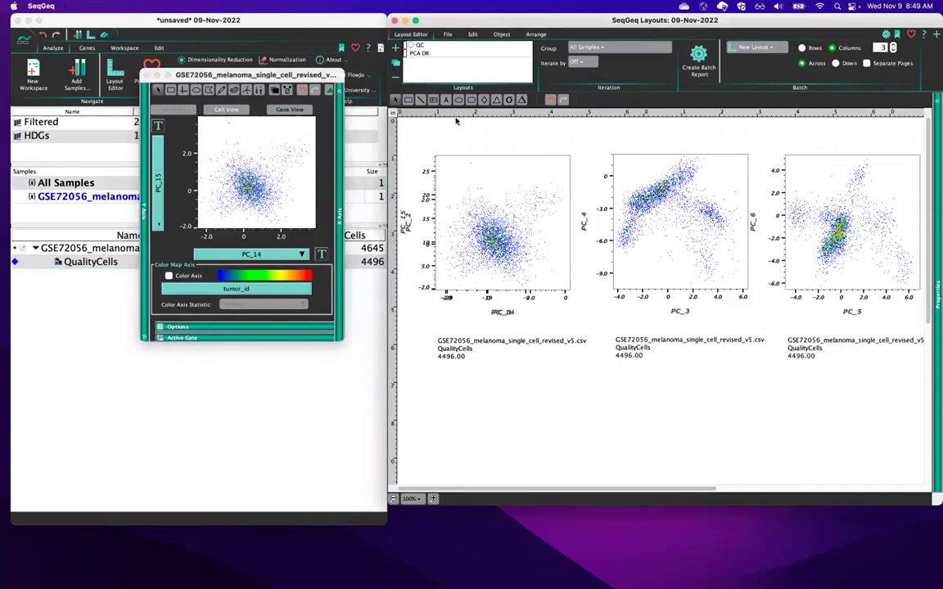
pyautogui.moveTo(498, 383); pyautogui.dragTo(501, 390)
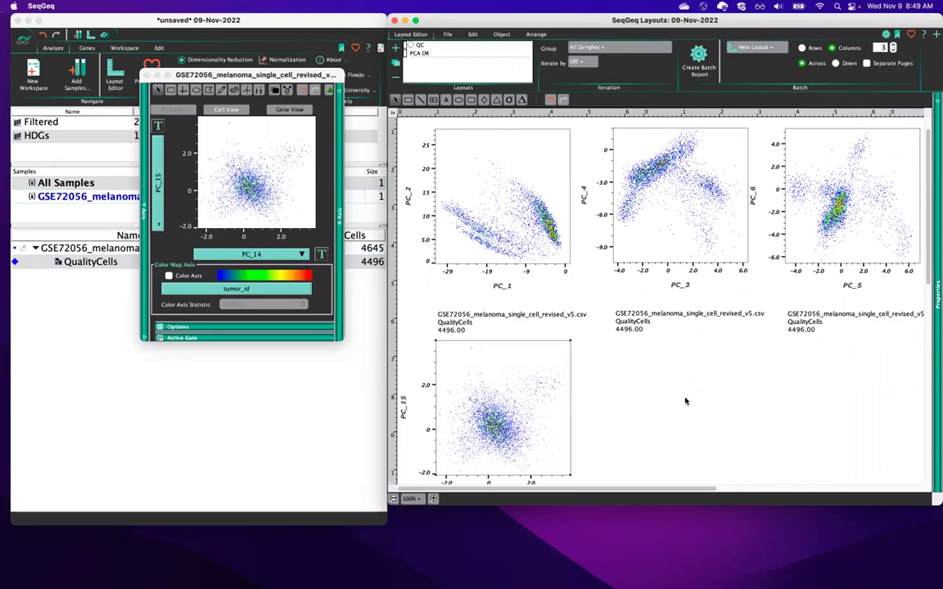
# - Close the floating PC graph window
pyautogui.scroll(-1, 686, 401)
pyautogui.scroll(-1, 685, 401)
pyautogui.scroll(2, 683, 399)
pyautogui.click(324, 76)
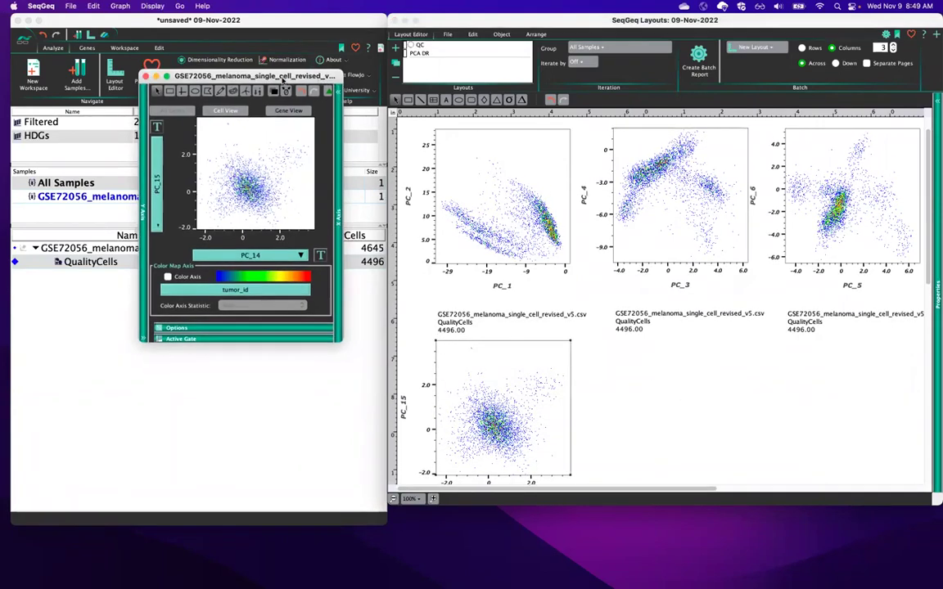
pyautogui.click(145, 77)
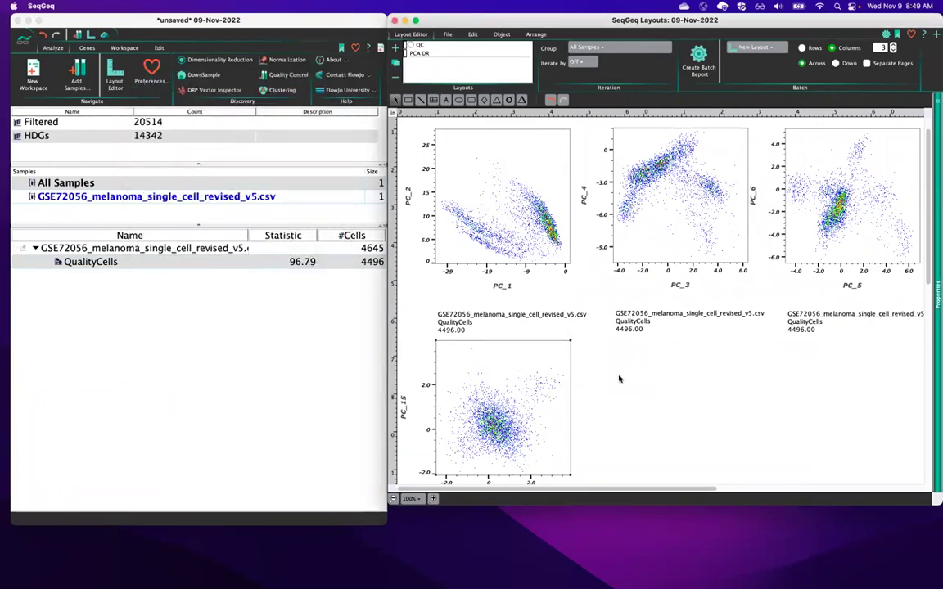
# - Enlarge the PCA DR layout window and select the PC_6 vs PC_5 plot
pyautogui.scroll(-3, 617, 380)
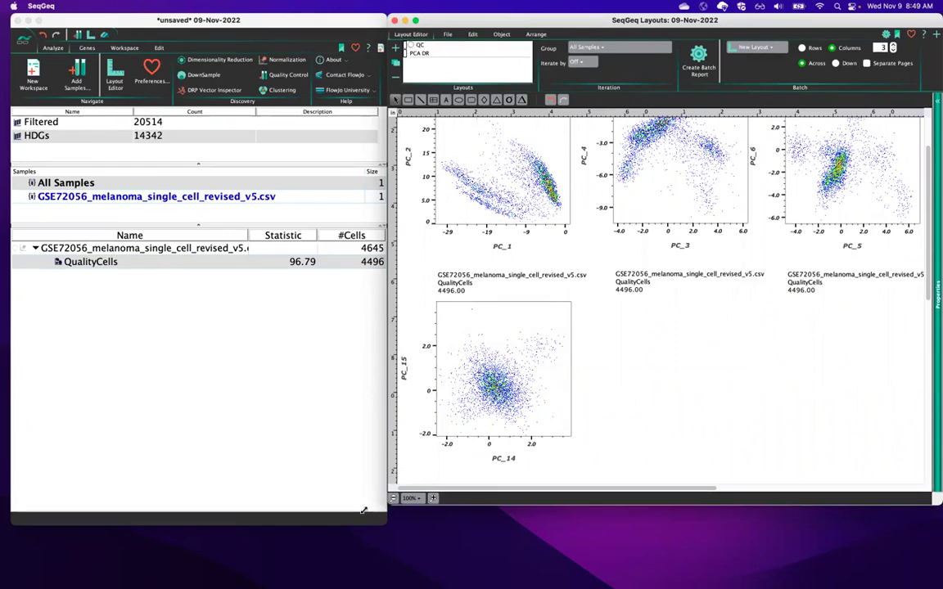
pyautogui.moveTo(389, 503); pyautogui.dragTo(321, 525)
pyautogui.scroll(3, 655, 391)
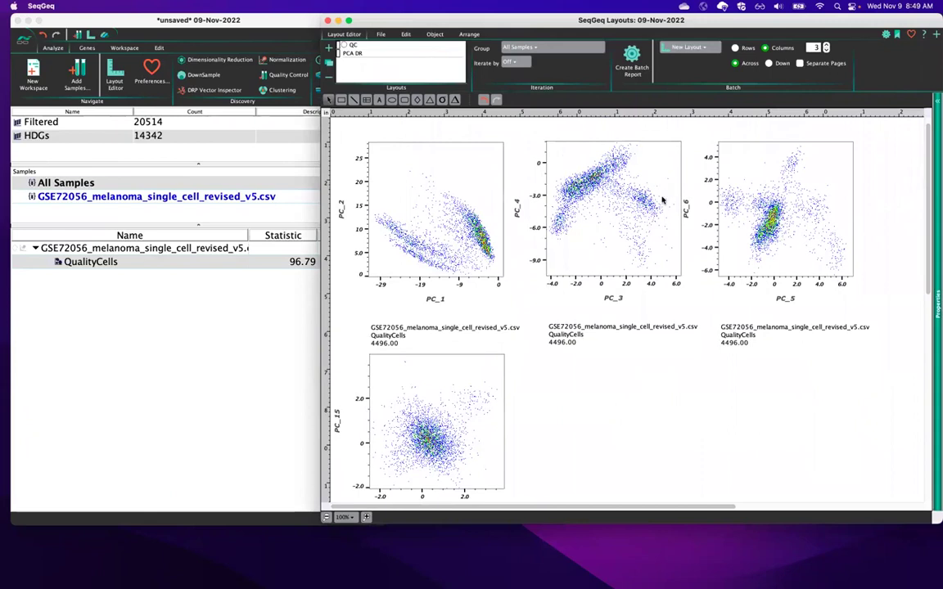
pyautogui.moveTo(663, 200); pyautogui.dragTo(661, 203)
pyautogui.click(781, 198)
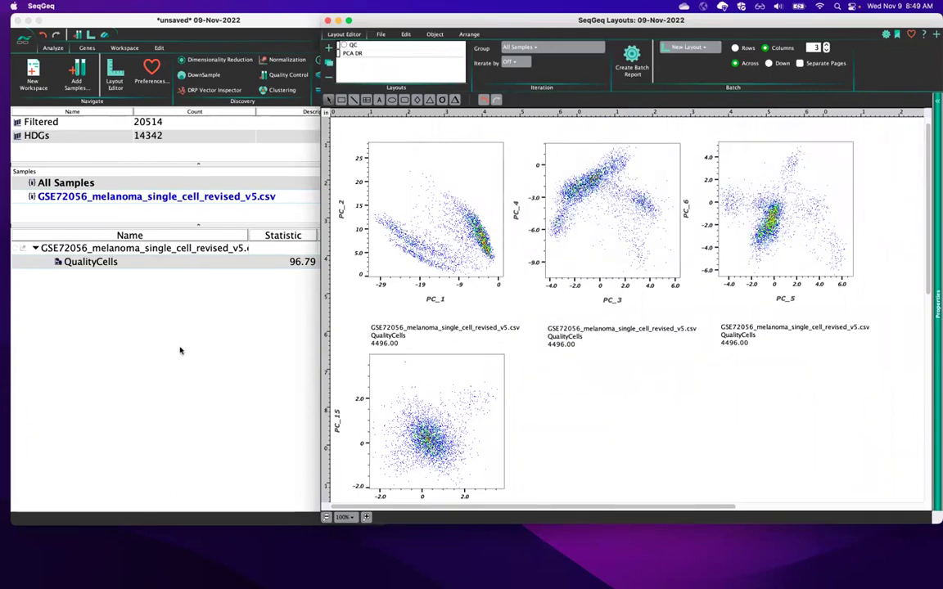
# - Open Dimensionality Reduction settings and name the run tSNE
pyautogui.click(135, 287)
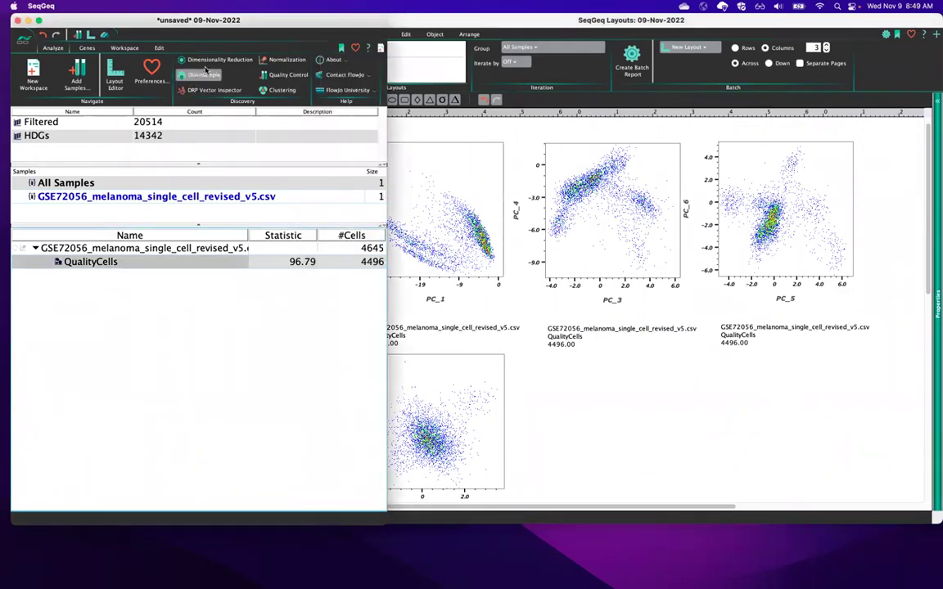
pyautogui.click(207, 61)
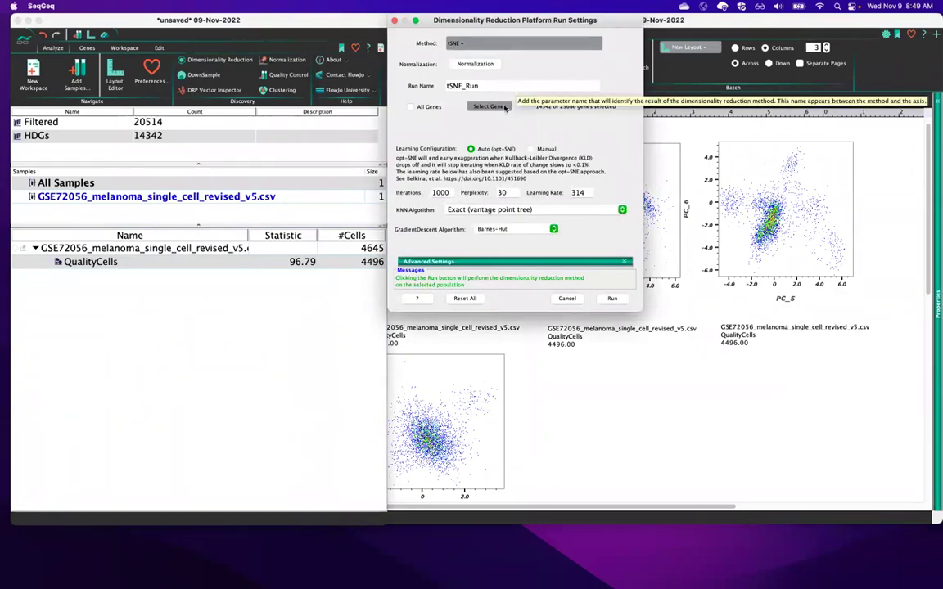
pyautogui.moveTo(487, 82); pyautogui.dragTo(447, 82)
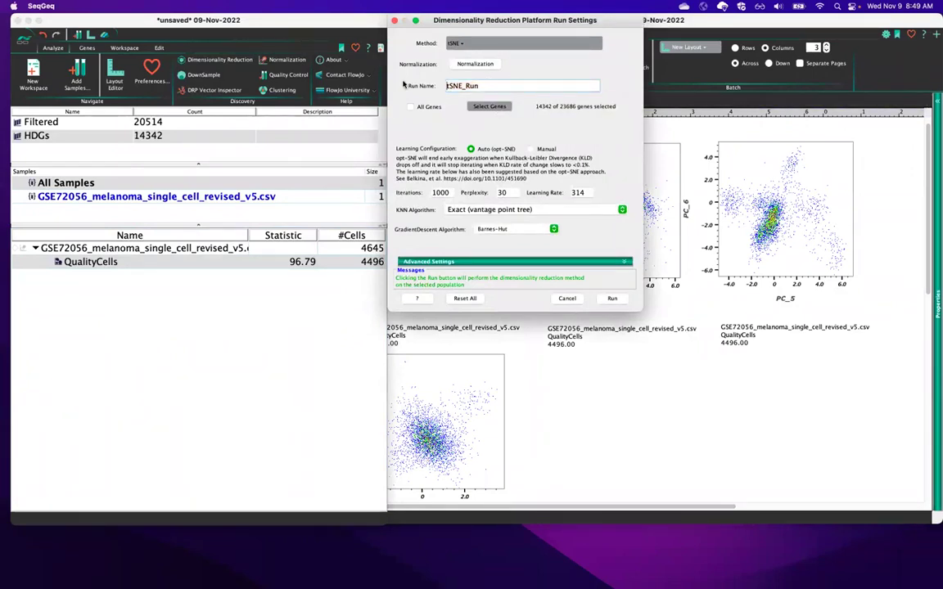
pyautogui.write('t')
# - Use the 15 PC_ parameters as tSNE inputs and start the calculation
pyautogui.click(489, 106)
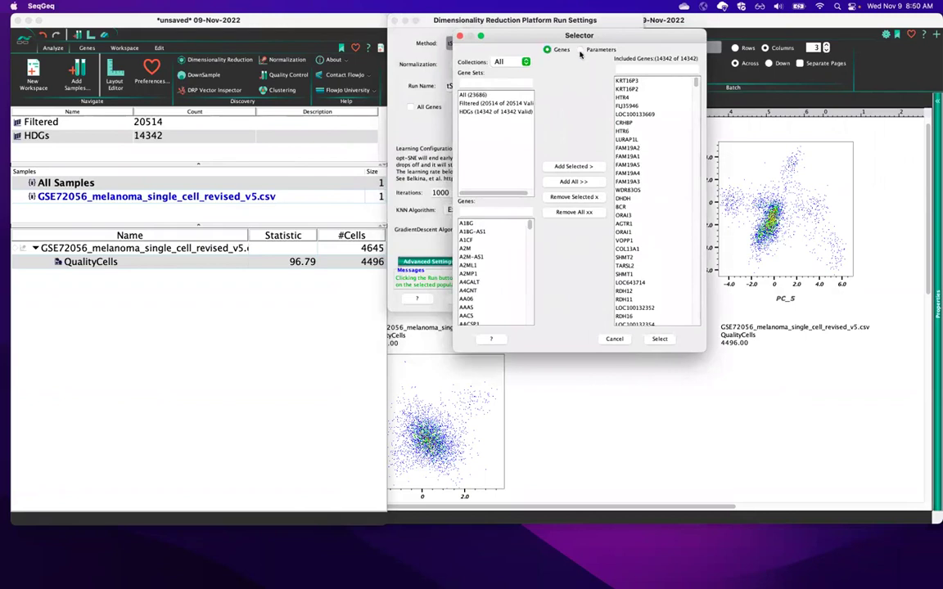
pyautogui.click(580, 50)
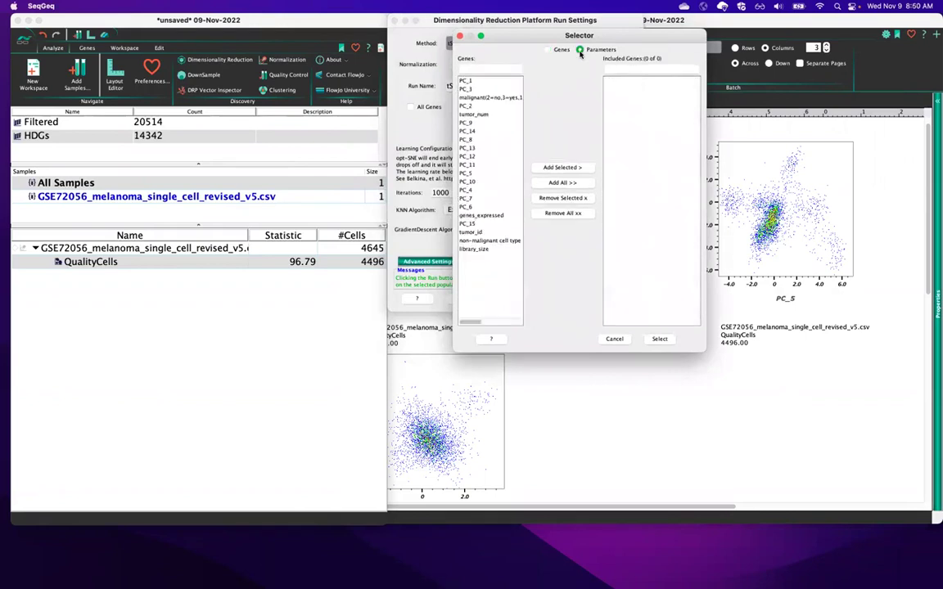
pyautogui.click(495, 67)
pyautogui.write('PC_')
pyautogui.click(498, 99)
pyautogui.press('super+a')
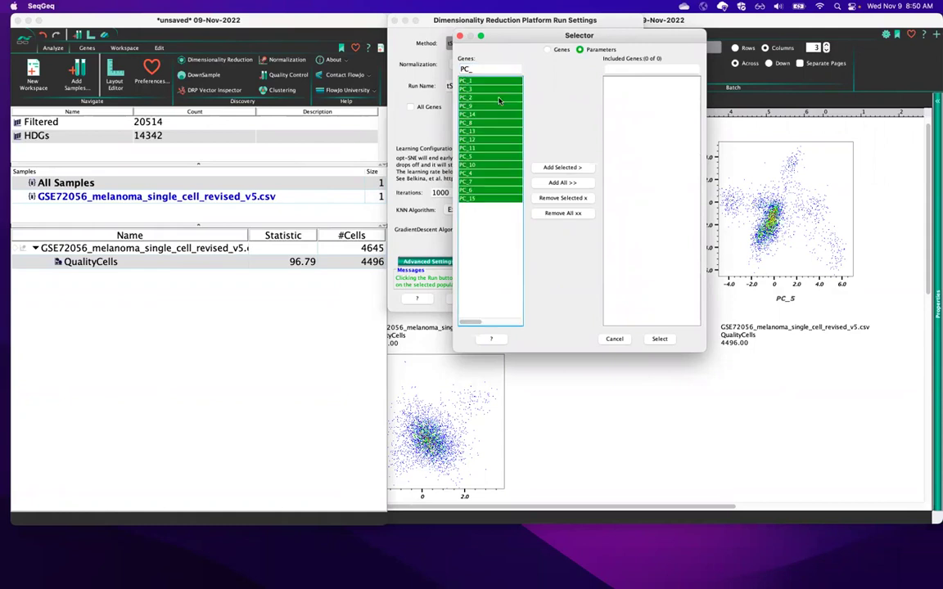
pyautogui.click(559, 168)
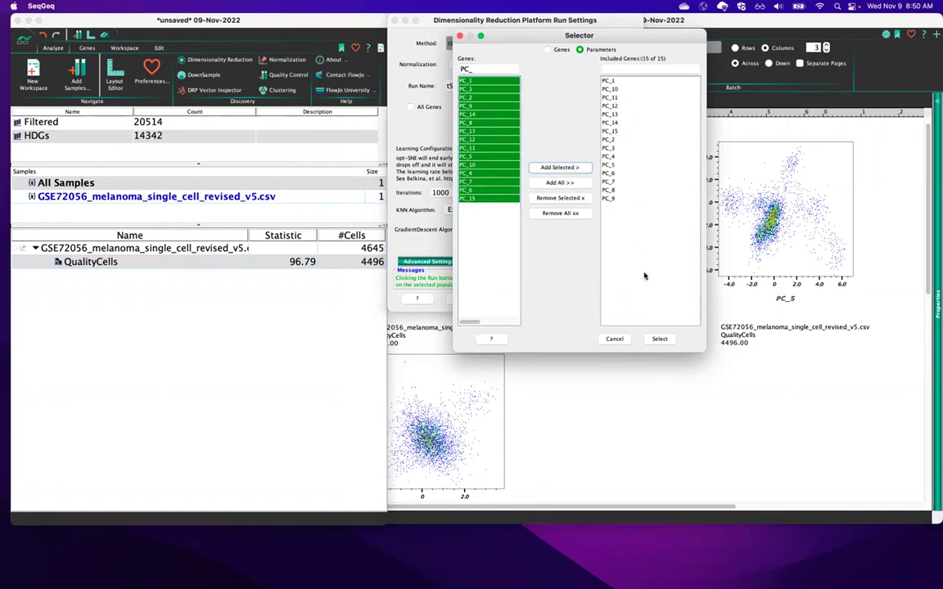
pyautogui.click(659, 339)
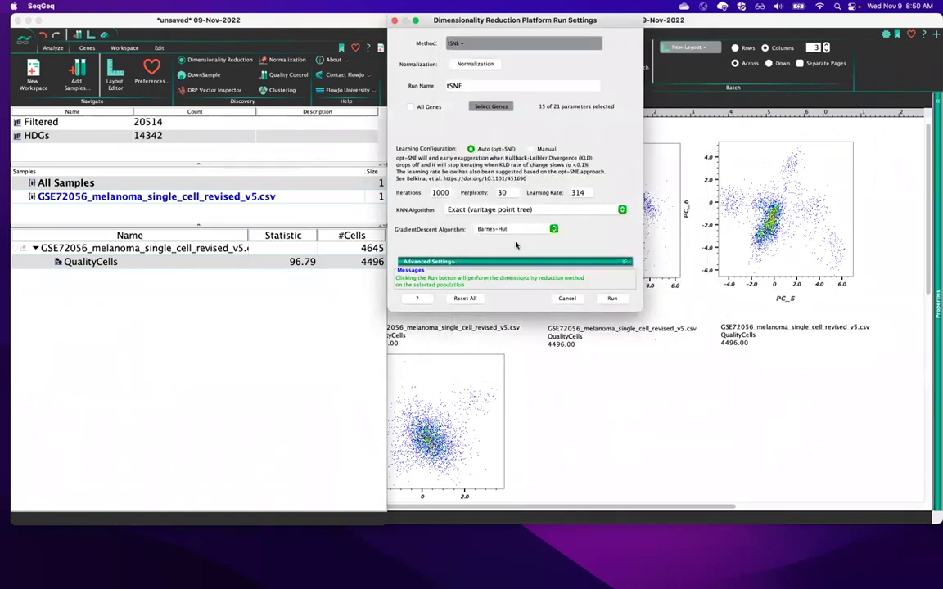
pyautogui.click(613, 298)
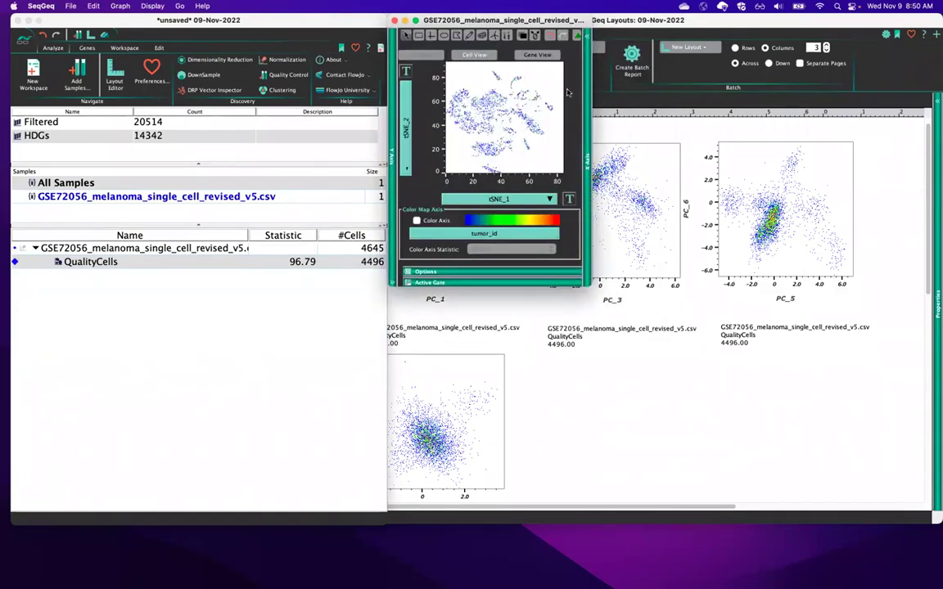
# - Create a layout named tSNE DR holding the tSNE_2 vs tSNE_1 QualityCells plot
pyautogui.moveTo(554, 26); pyautogui.dragTo(366, 74)
pyautogui.click(370, 52)
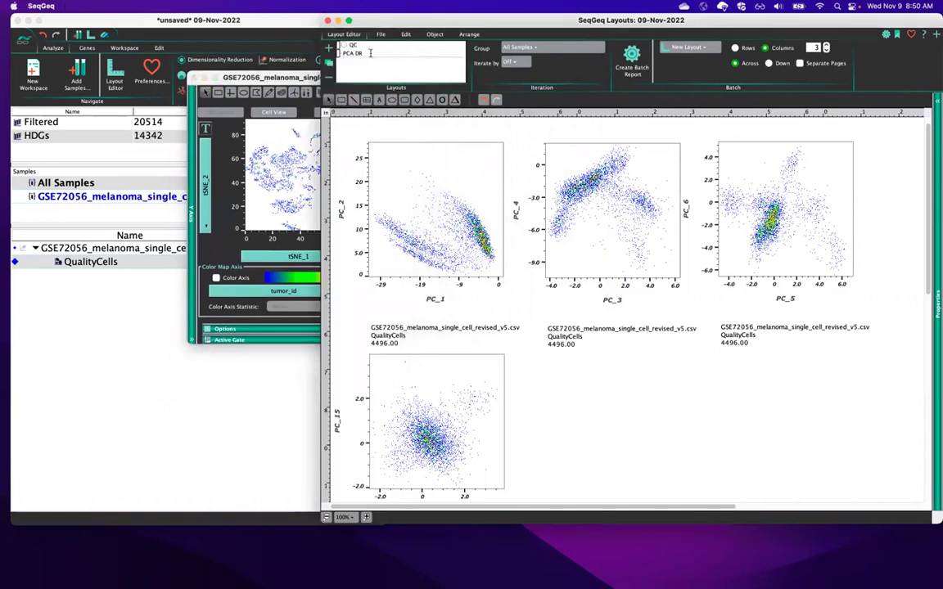
pyautogui.click(328, 47)
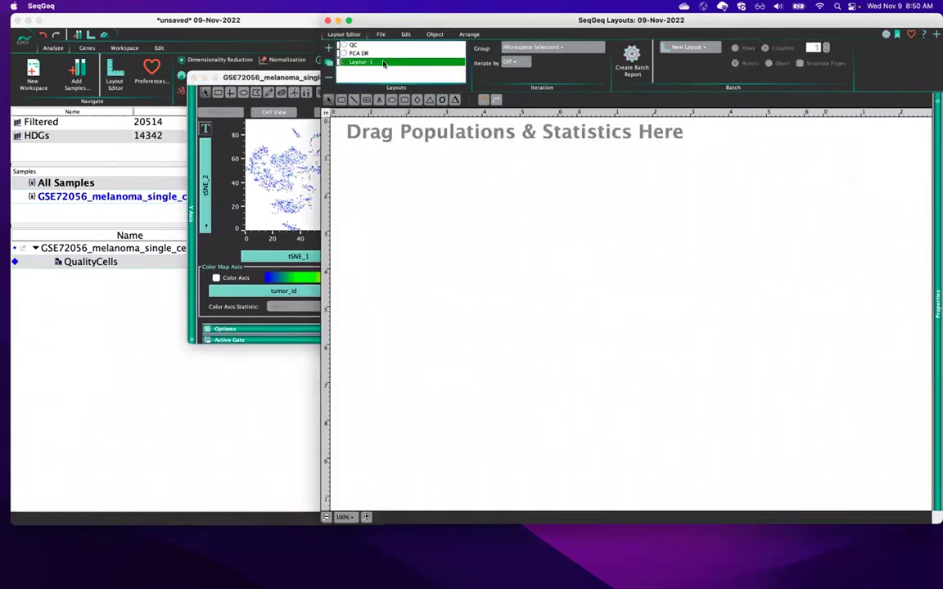
pyautogui.write('tSNE DR')
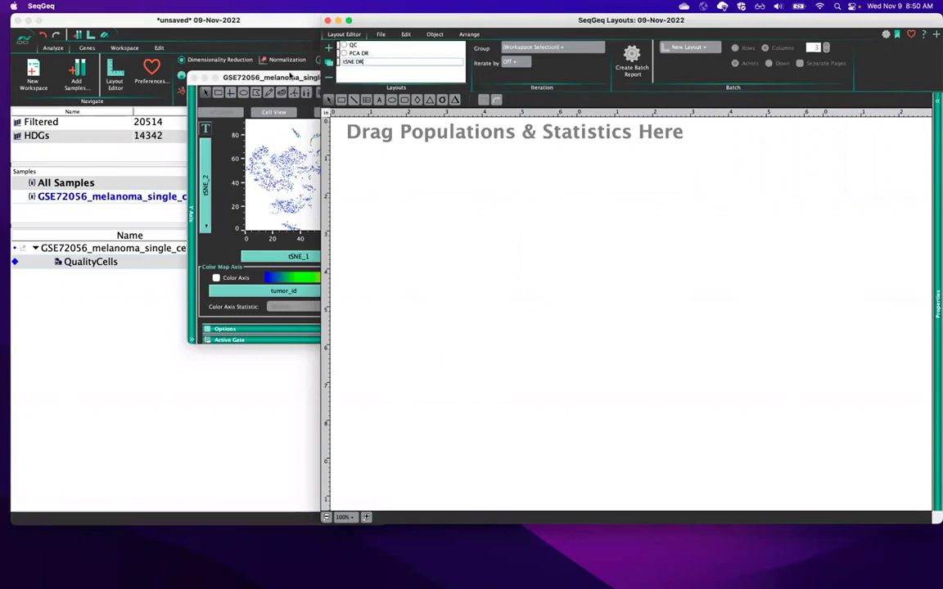
pyautogui.click(290, 76)
pyautogui.moveTo(290, 76); pyautogui.dragTo(431, 189)
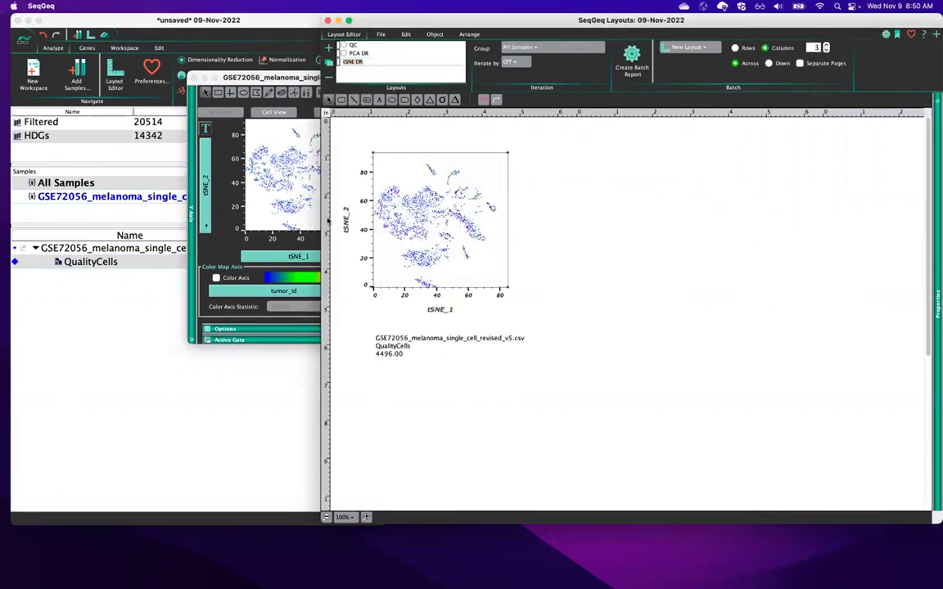
pyautogui.click(226, 211)
# - Redraw the tSNE graph as a contour plot beside the dot plot and enlarge its window
pyautogui.click(233, 330)
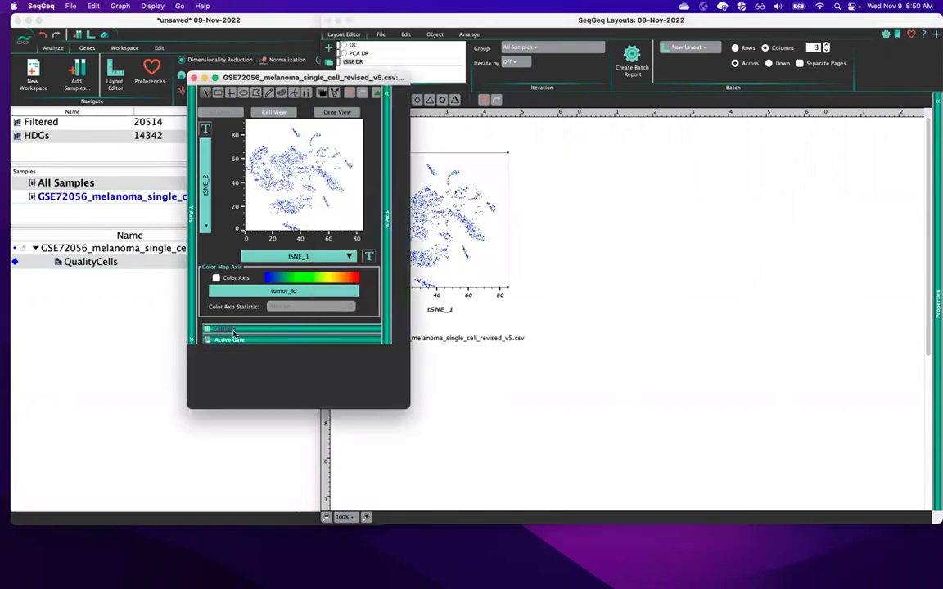
pyautogui.click(270, 344)
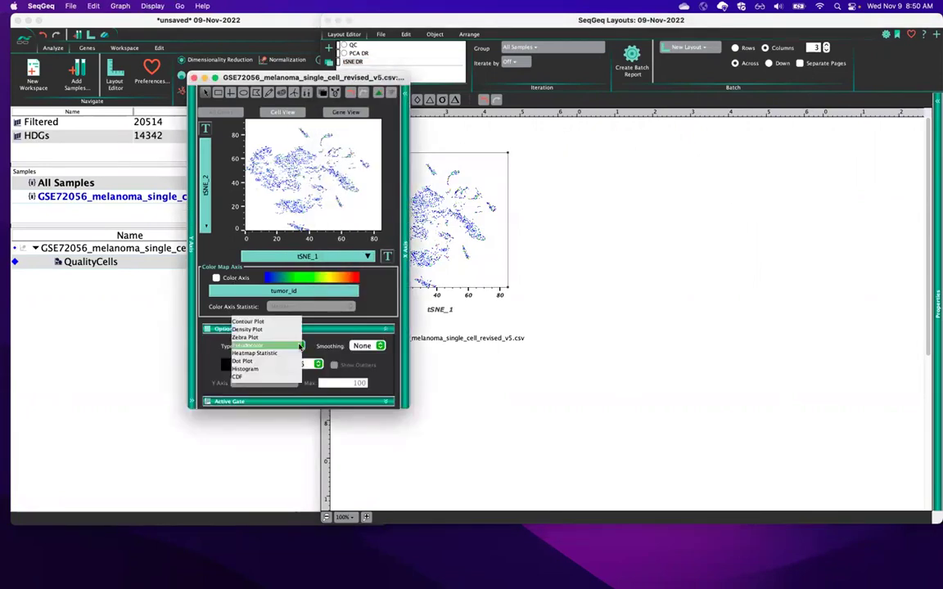
pyautogui.click(278, 324)
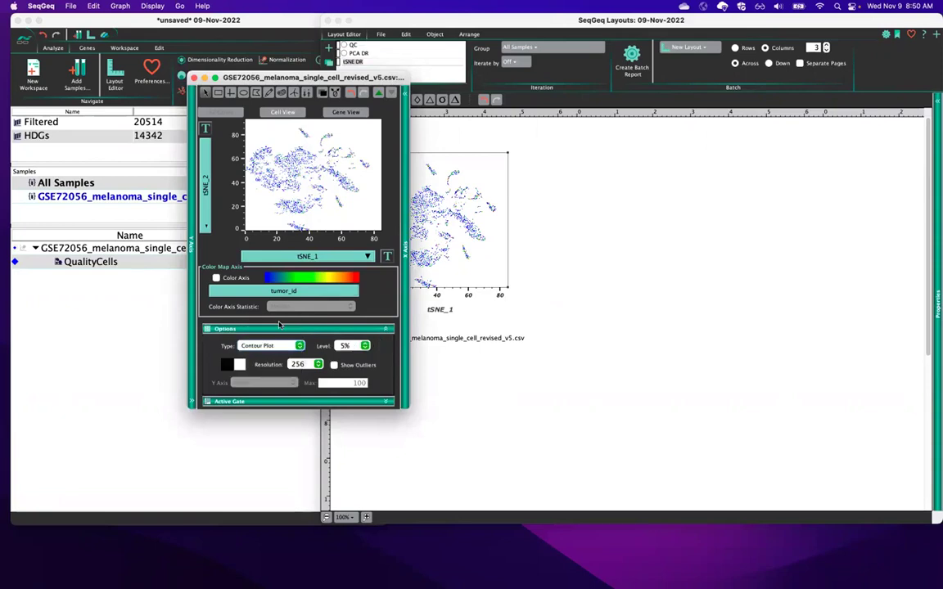
pyautogui.click(356, 299)
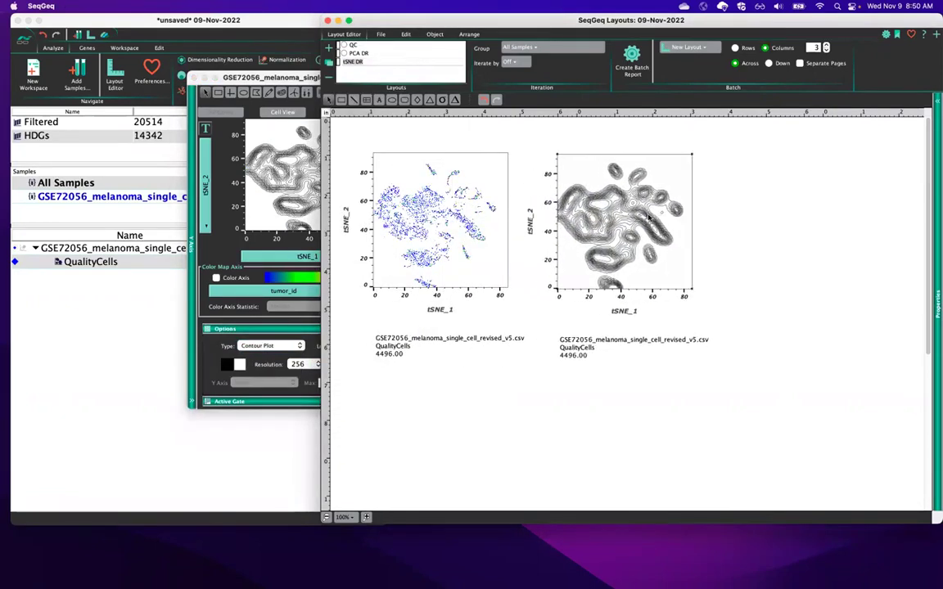
pyautogui.moveTo(299, 79); pyautogui.dragTo(243, 55)
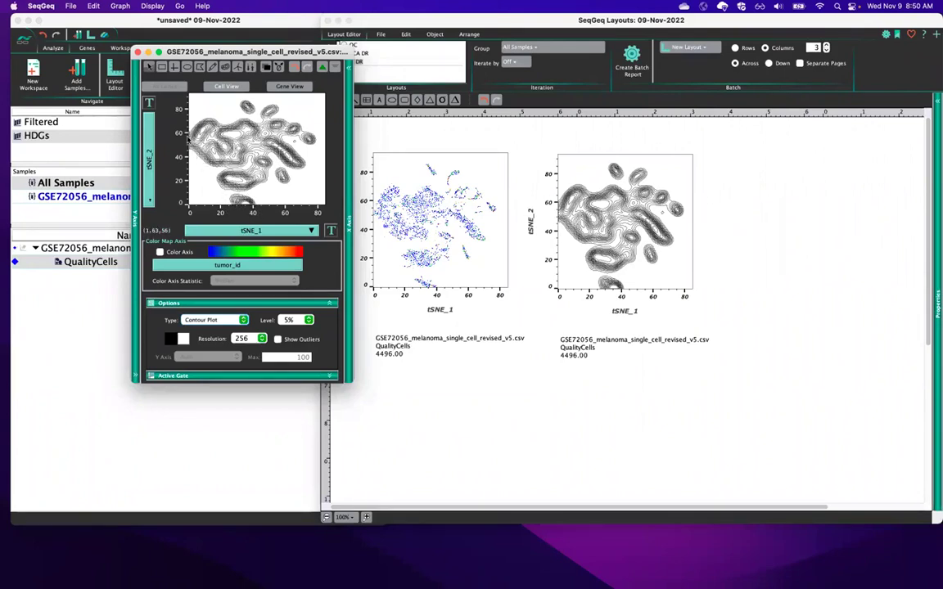
pyautogui.click(298, 303)
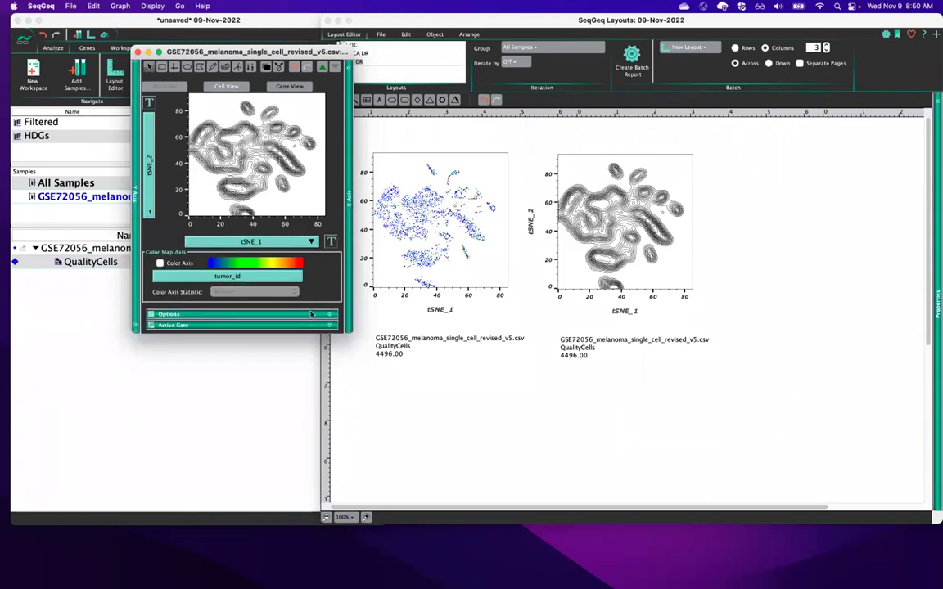
pyautogui.moveTo(362, 348); pyautogui.dragTo(375, 366)
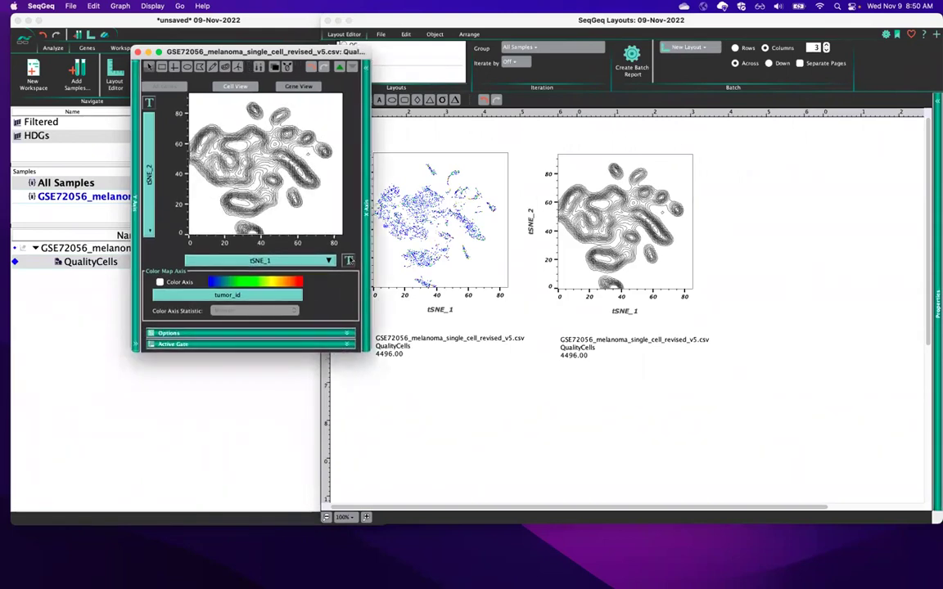
# - Lower the axis minimum below zero for both tSNE_1 and tSNE_2 and apply
pyautogui.click(348, 260)
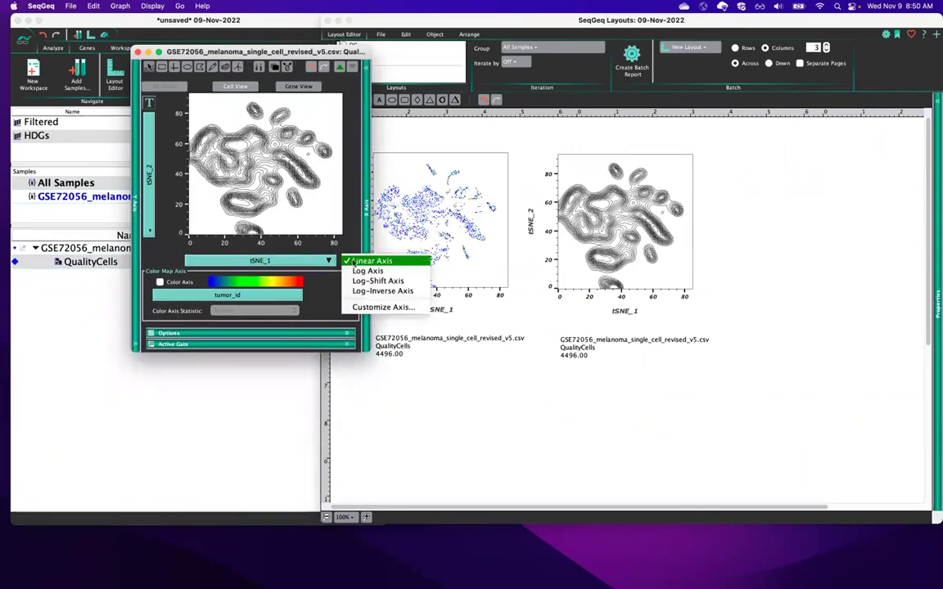
pyautogui.click(391, 307)
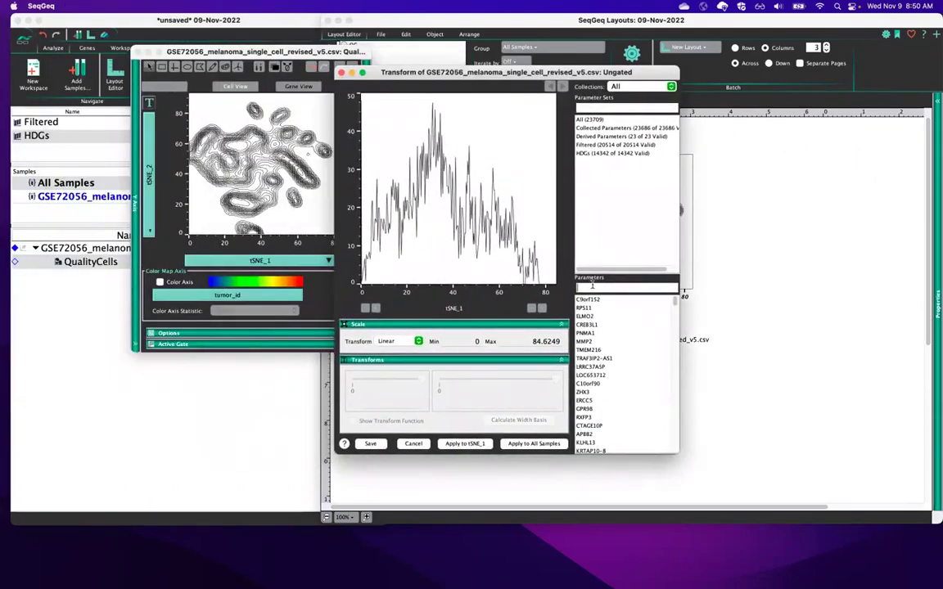
pyautogui.write('tSNE')
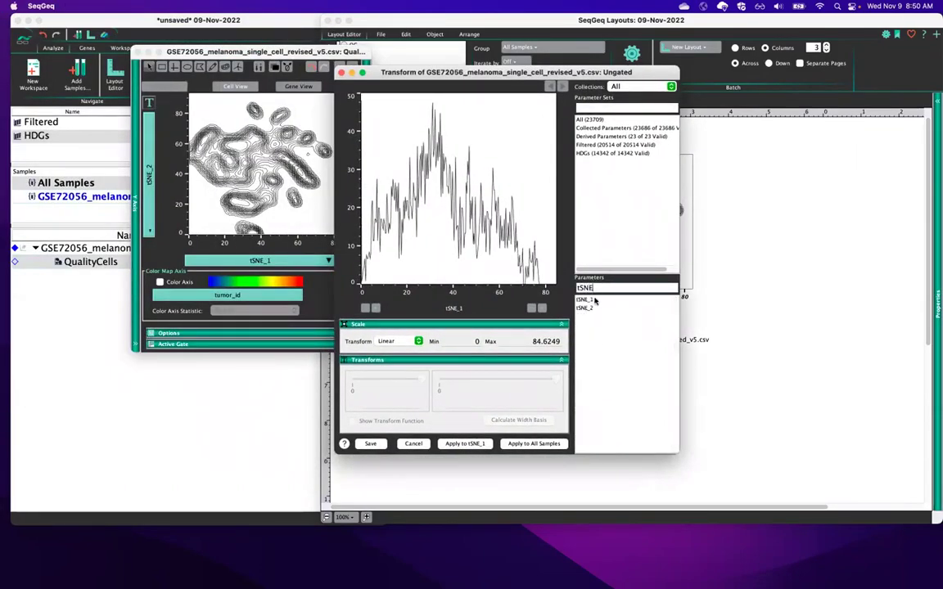
pyautogui.moveTo(595, 301); pyautogui.dragTo(593, 308)
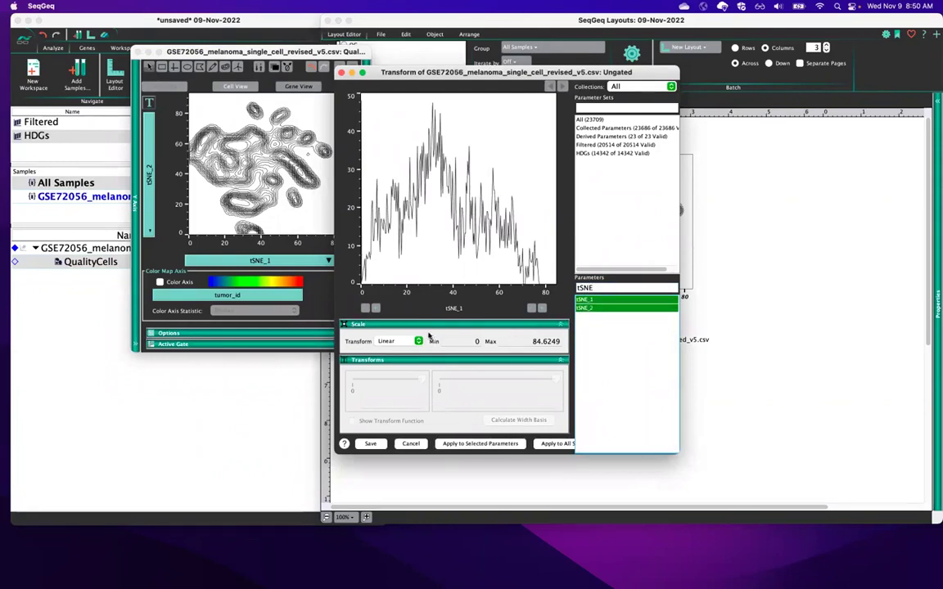
pyautogui.click(366, 309)
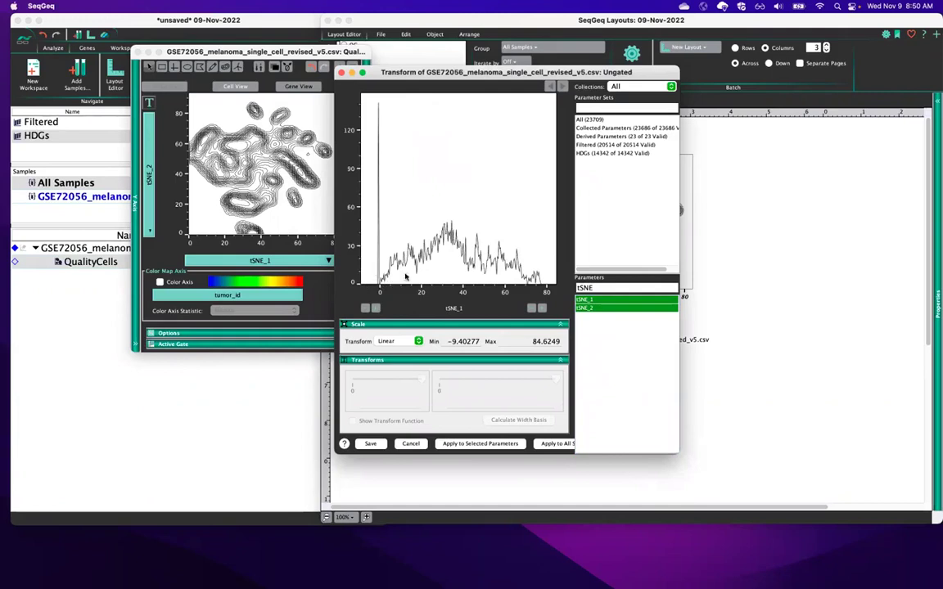
pyautogui.click(489, 446)
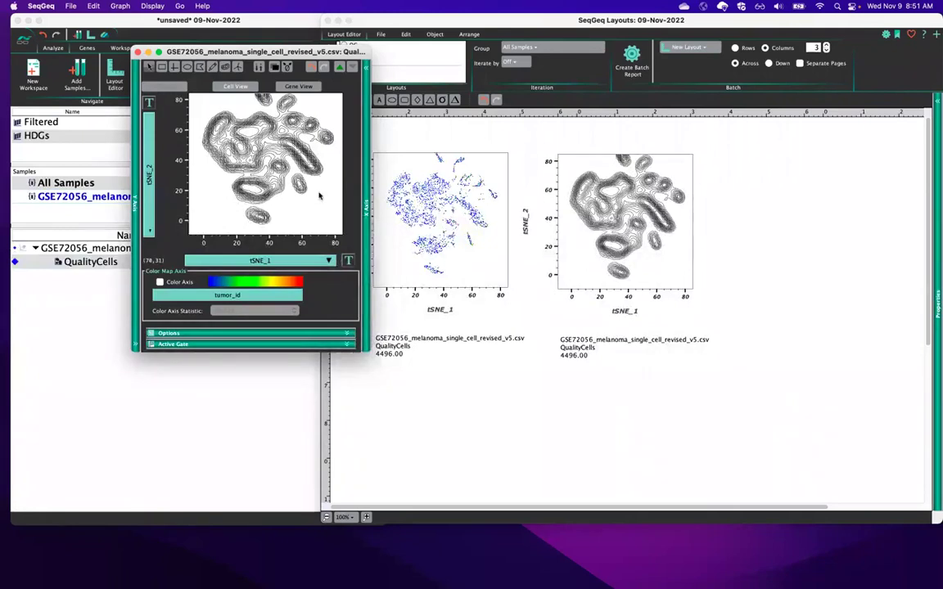
# - Apply the linear -9.40277 to 94.0277 scale to tSNE_2
pyautogui.click(349, 260)
pyautogui.click(380, 306)
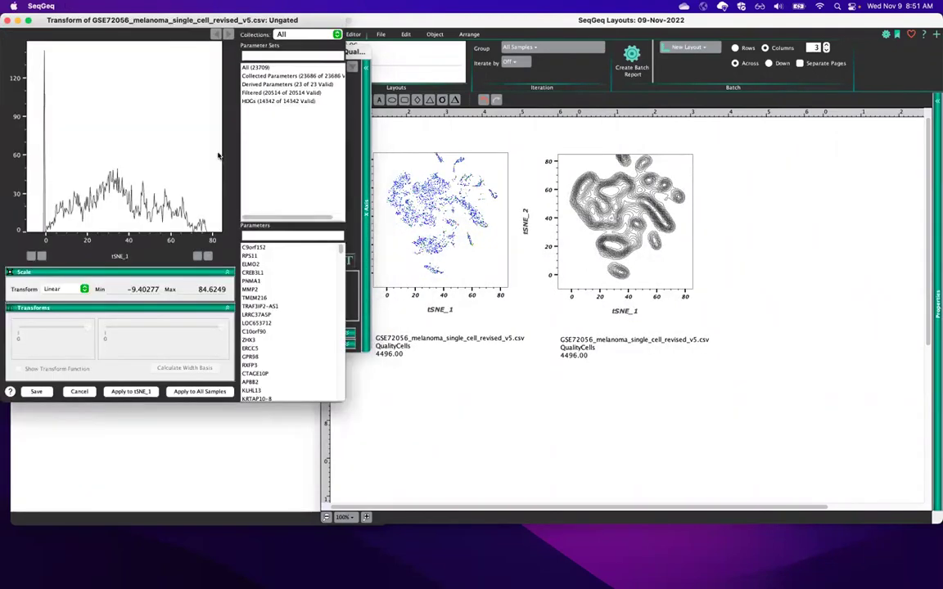
pyautogui.moveTo(328, 19); pyautogui.dragTo(778, 58)
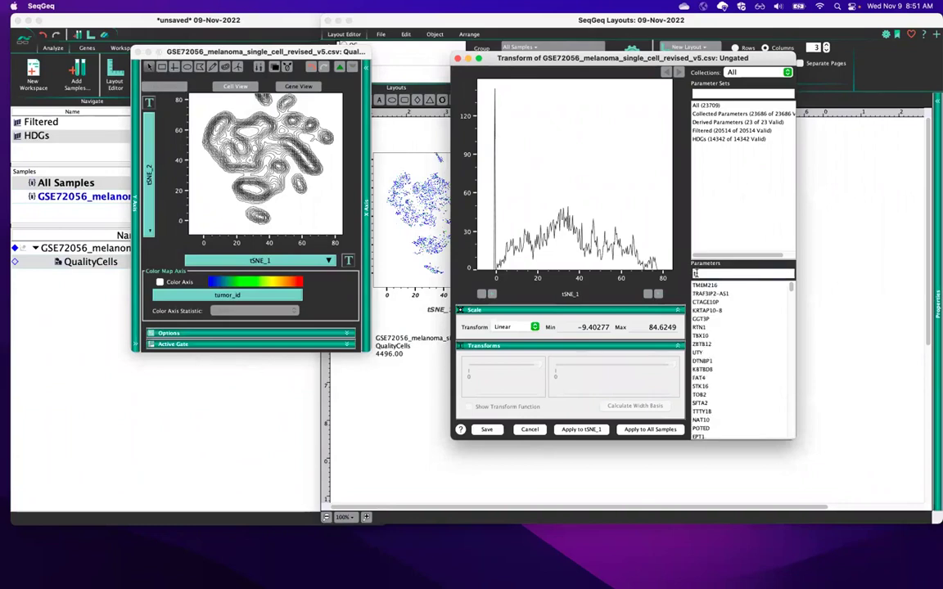
pyautogui.click(697, 273)
pyautogui.write('tSNE')
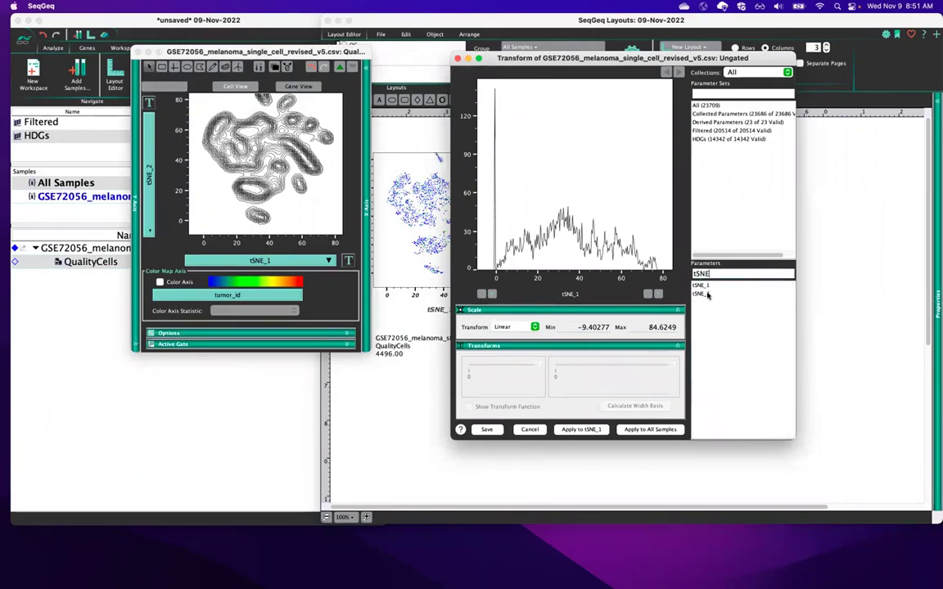
pyautogui.click(703, 293)
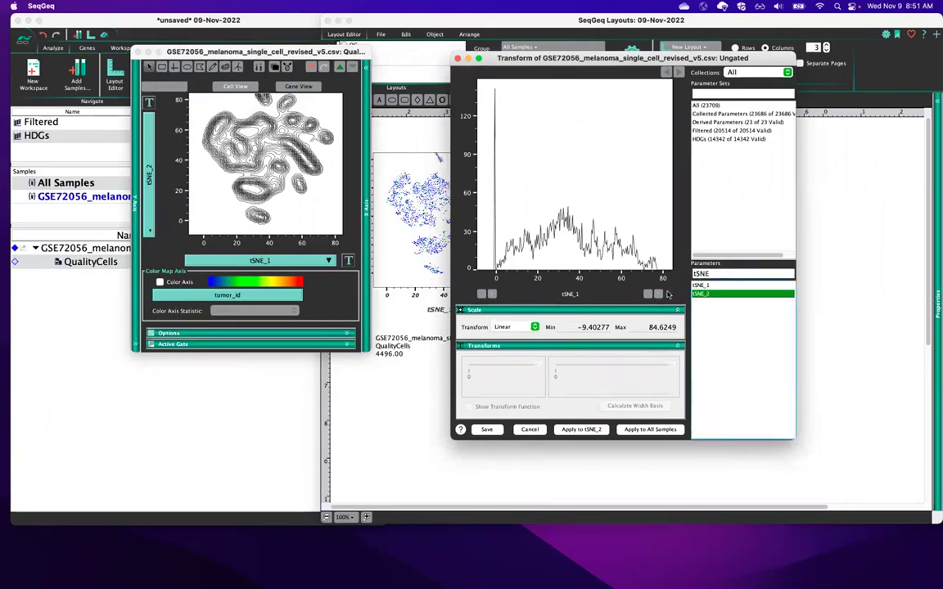
pyautogui.click(591, 430)
pyautogui.click(882, 250)
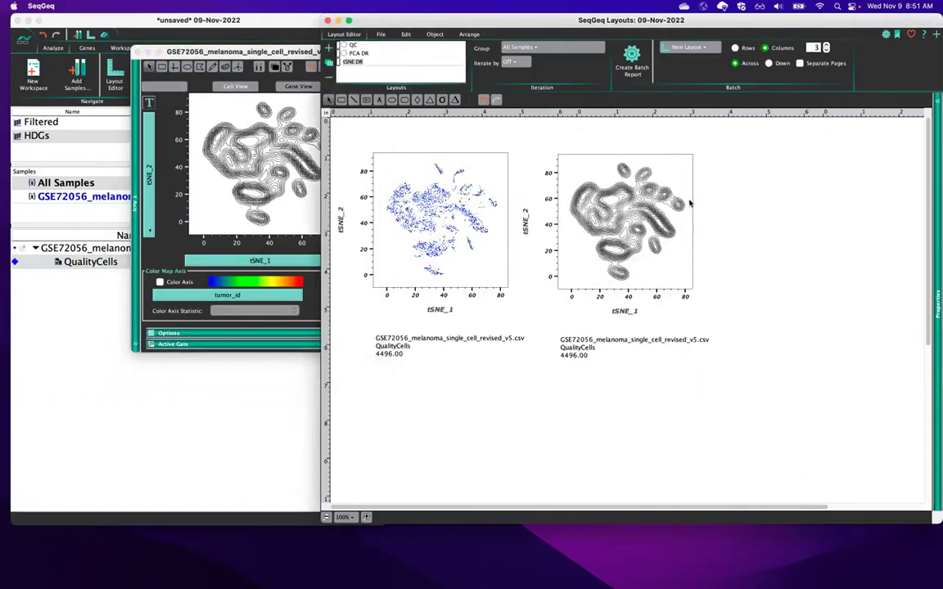
# - Colour the tSNE graph by MITF expression as a heatmap and enlarge its window
pyautogui.click(258, 52)
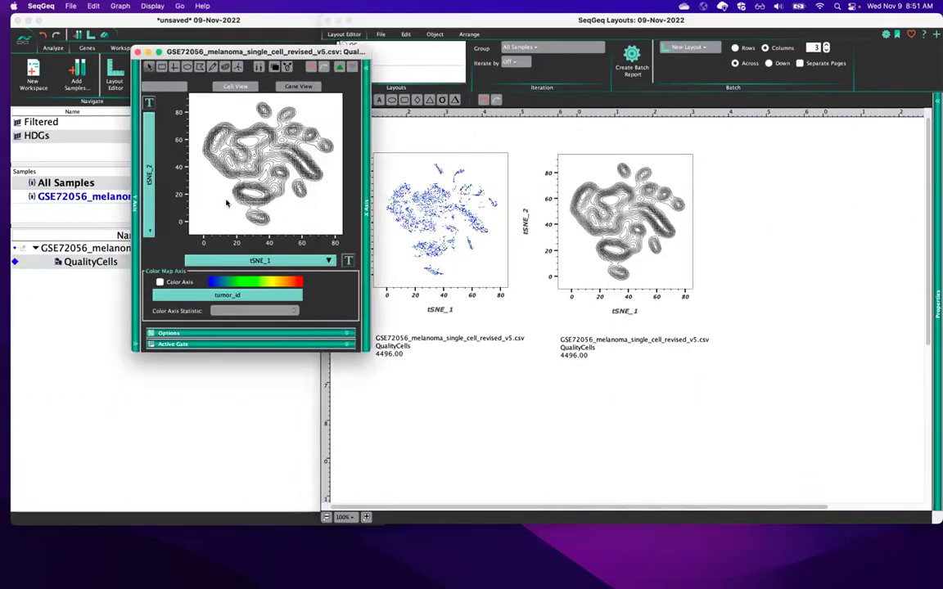
pyautogui.click(189, 334)
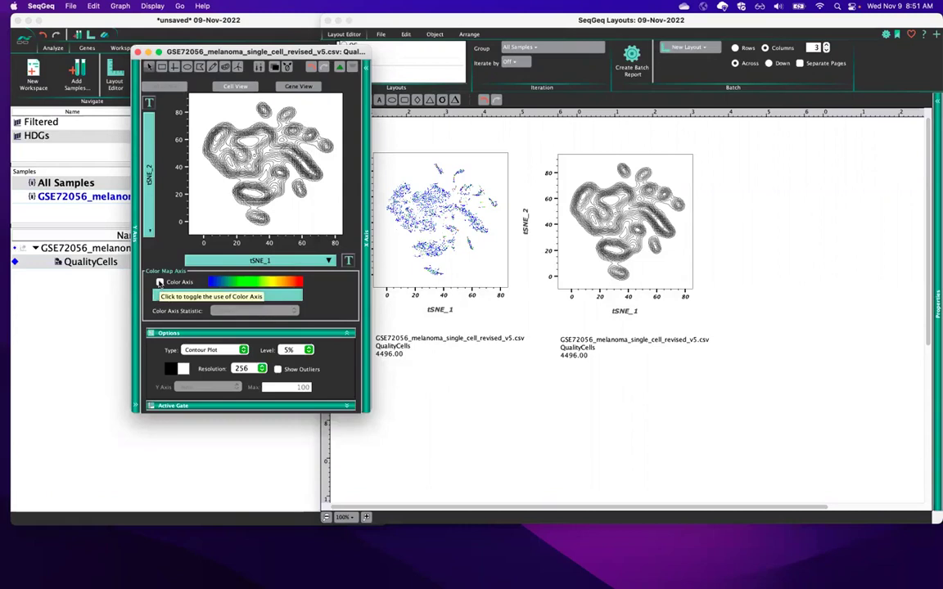
pyautogui.click(159, 282)
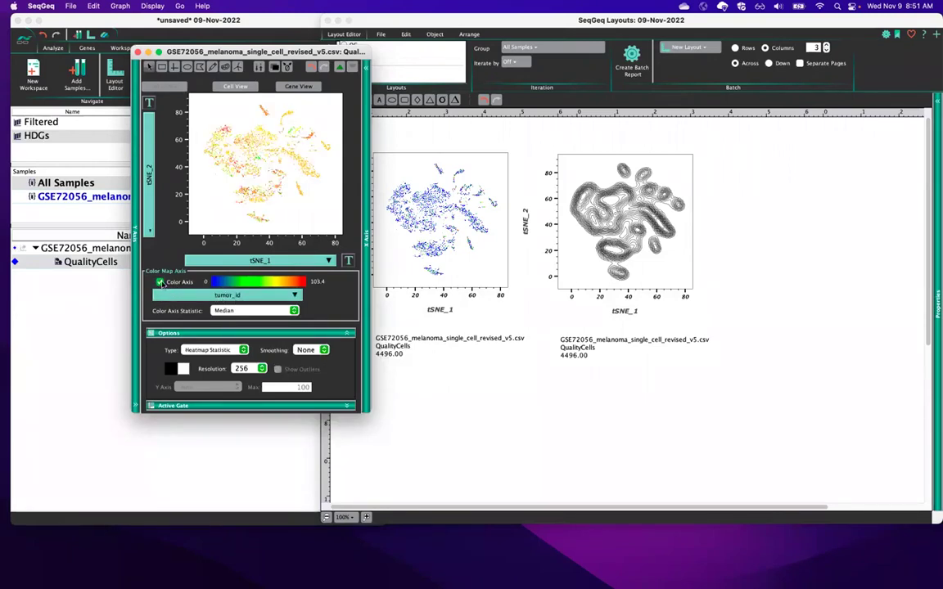
pyautogui.click(288, 298)
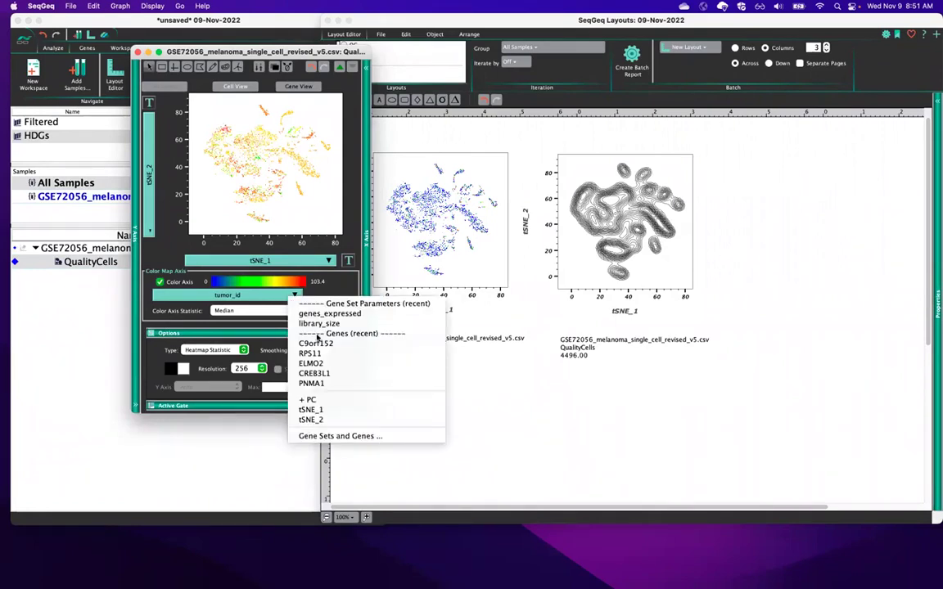
pyautogui.click(357, 436)
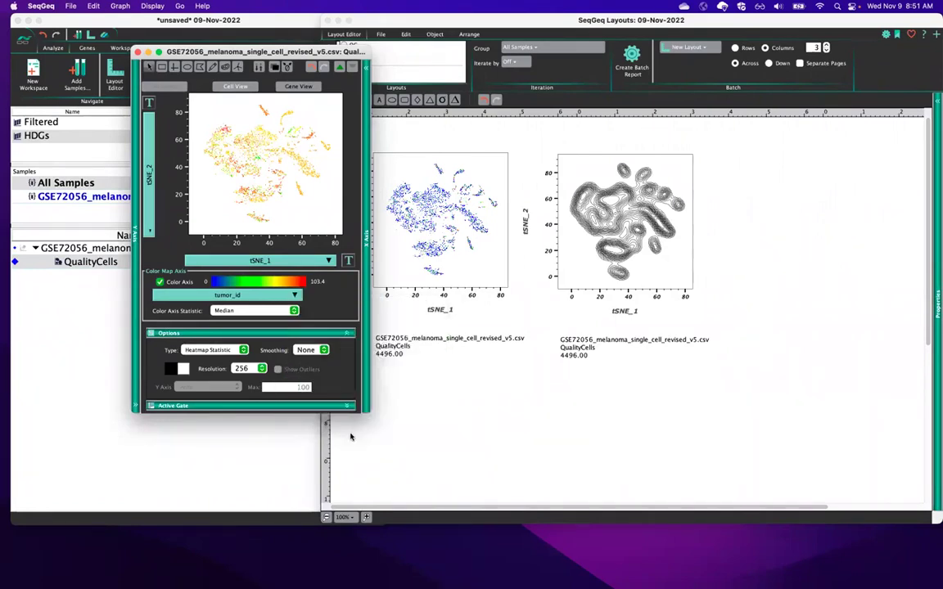
pyautogui.click(389, 337)
pyautogui.write('MIT')
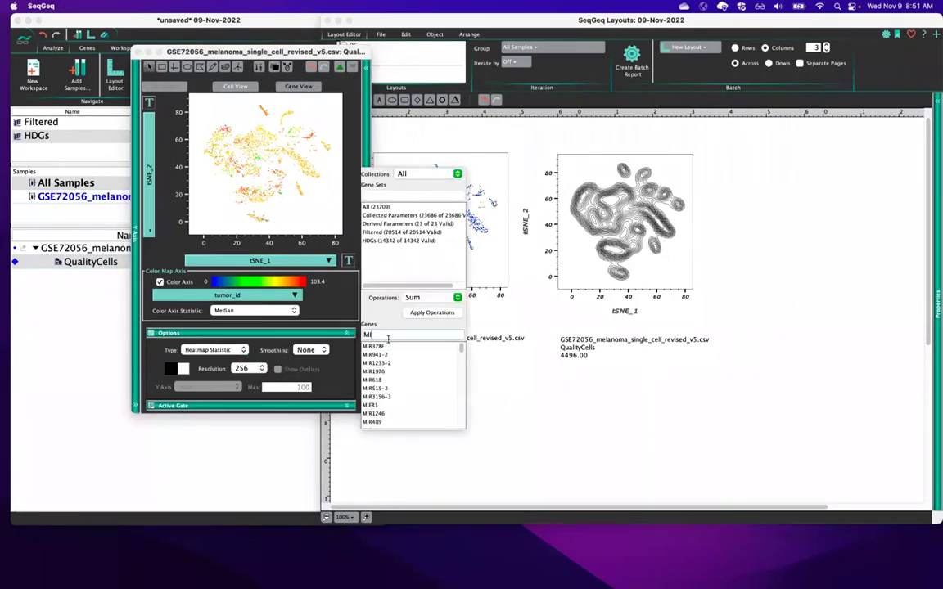
pyautogui.click(379, 347)
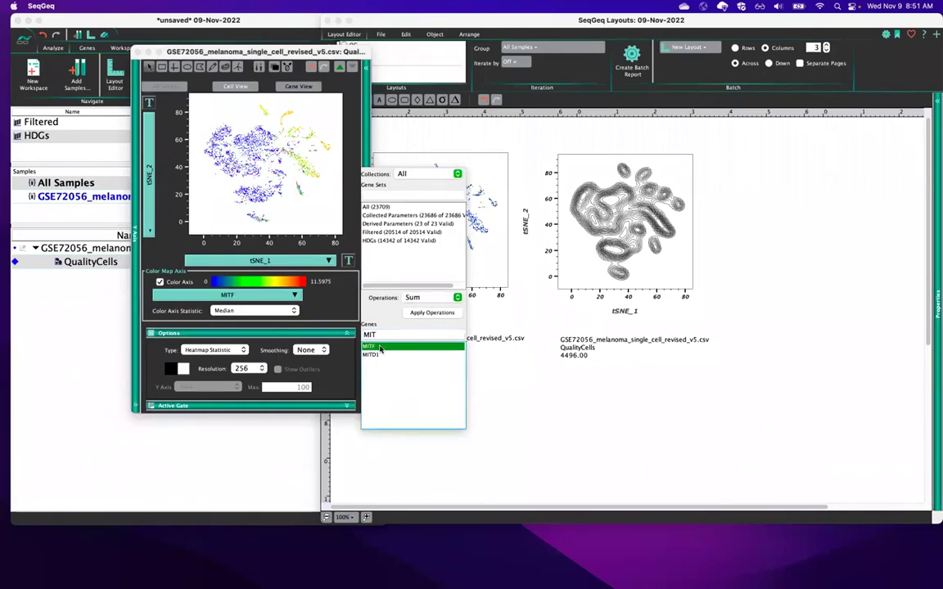
pyautogui.click(352, 237)
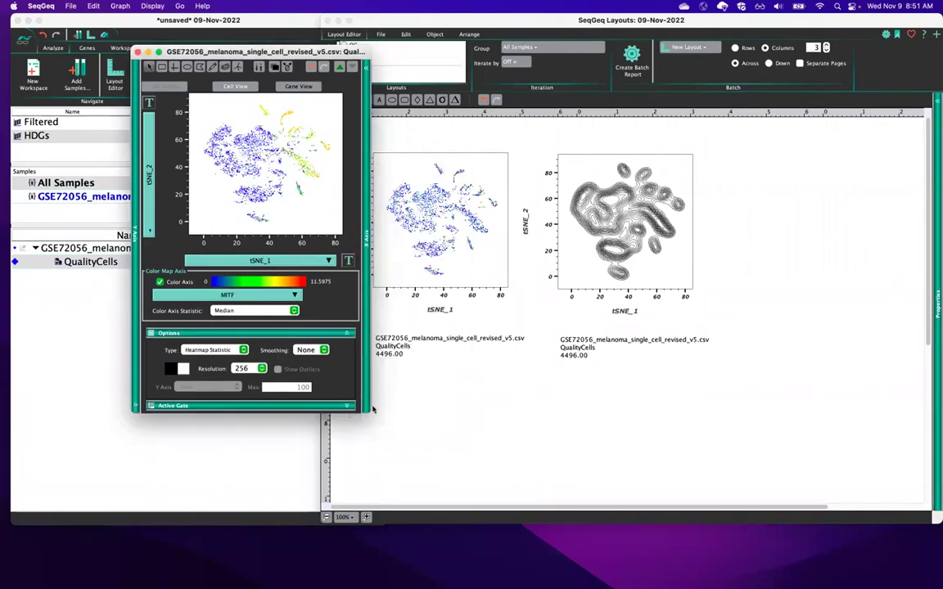
pyautogui.moveTo(415, 429); pyautogui.dragTo(415, 429)
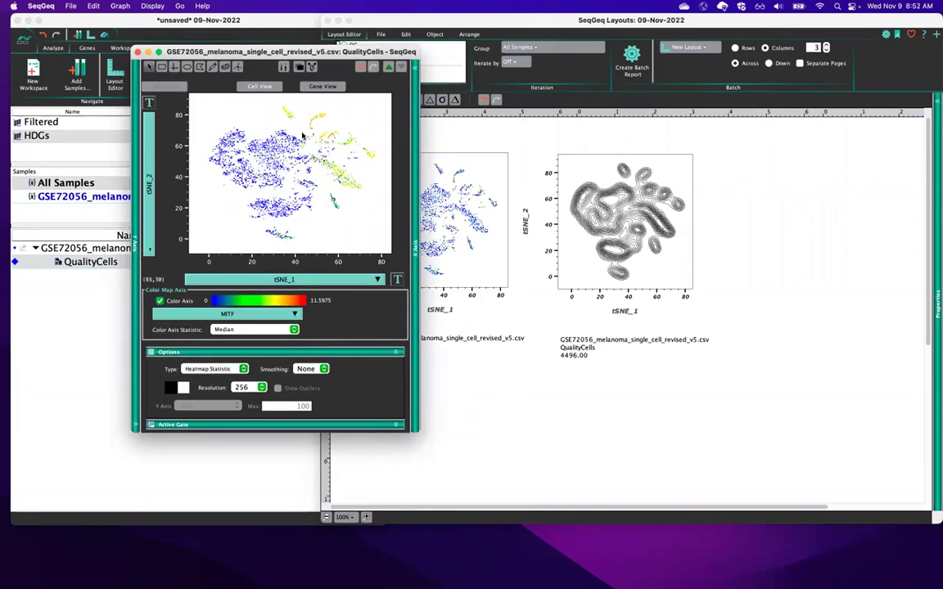
# - Draw the MITF-coloured tSNE plot with large dots and collapse the plot's Options section
pyautogui.moveTo(305, 55); pyautogui.dragTo(301, 64)
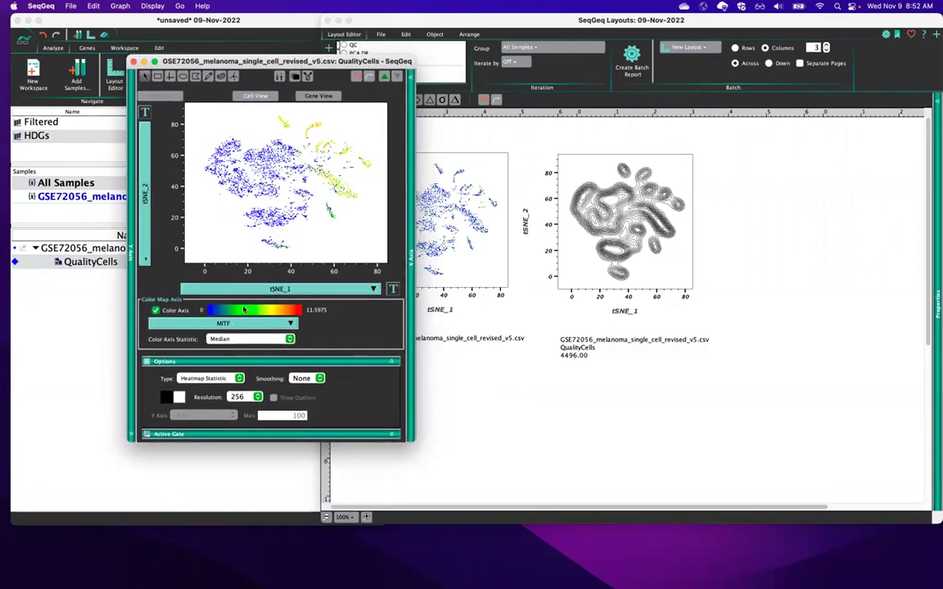
pyautogui.click(159, 7)
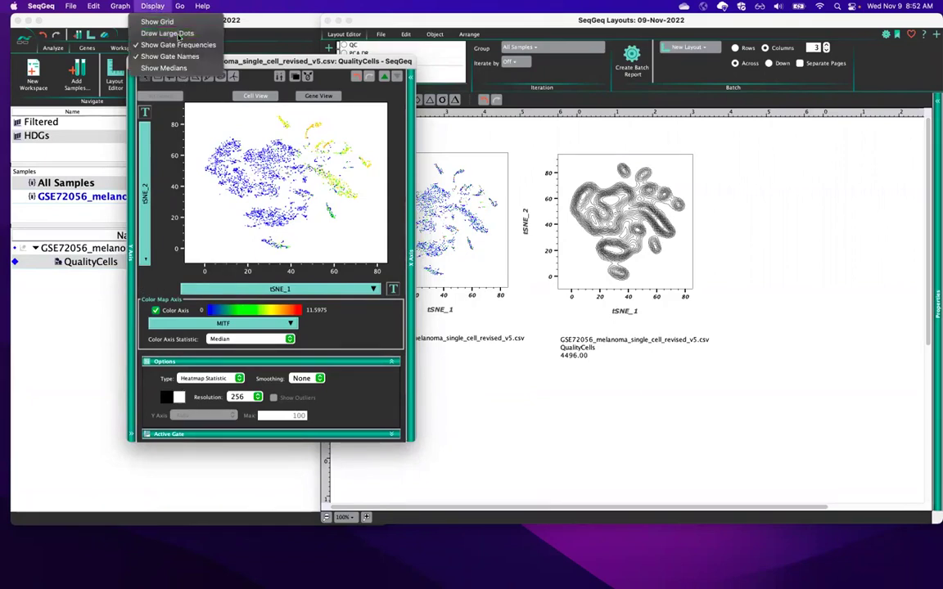
pyautogui.click(177, 35)
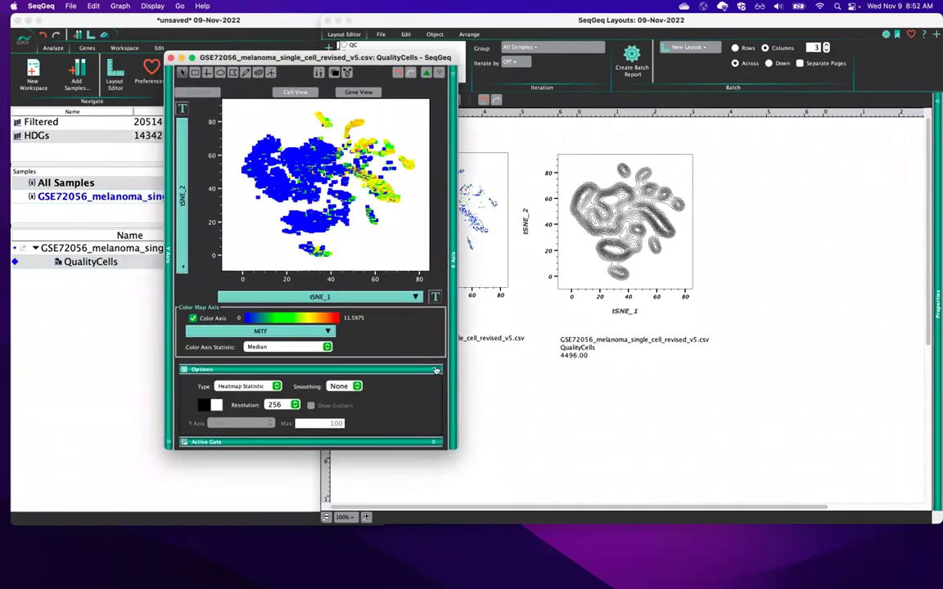
pyautogui.click(429, 369)
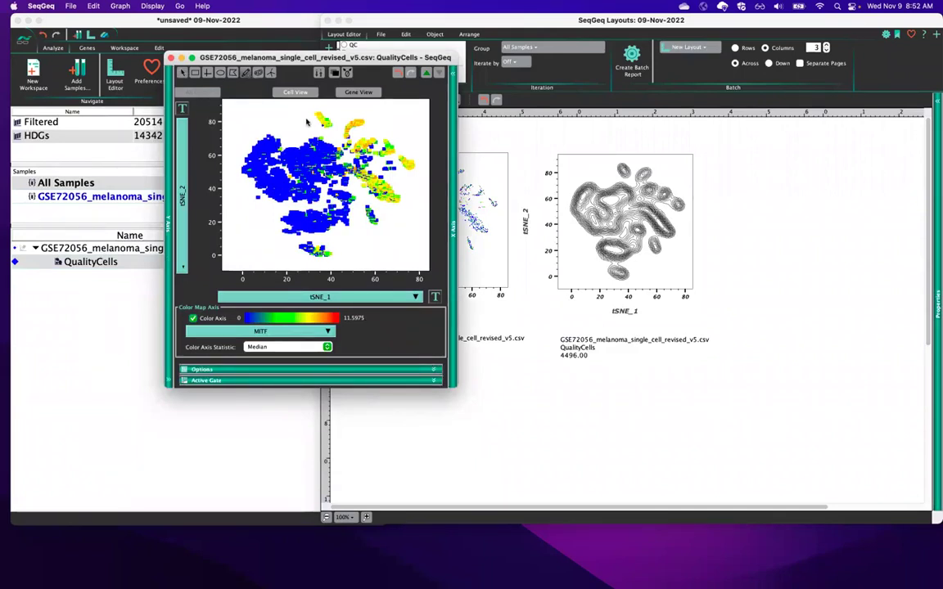
# - Draw freehand gates M1 on the top tSNE cluster and M2 on the far-right cluster
pyautogui.moveTo(332, 131)
pyautogui.mouseDown()
pyautogui.moveTo(316, 123)
pyautogui.moveTo(333, 117)
pyautogui.moveTo(334, 130)
pyautogui.mouseUp()
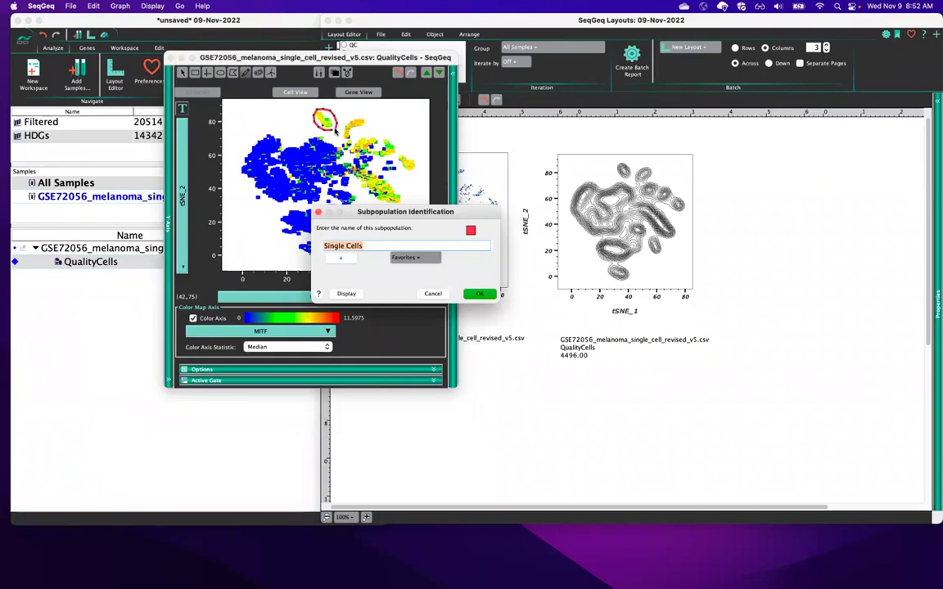
pyautogui.write('M1')
pyautogui.press('Return')
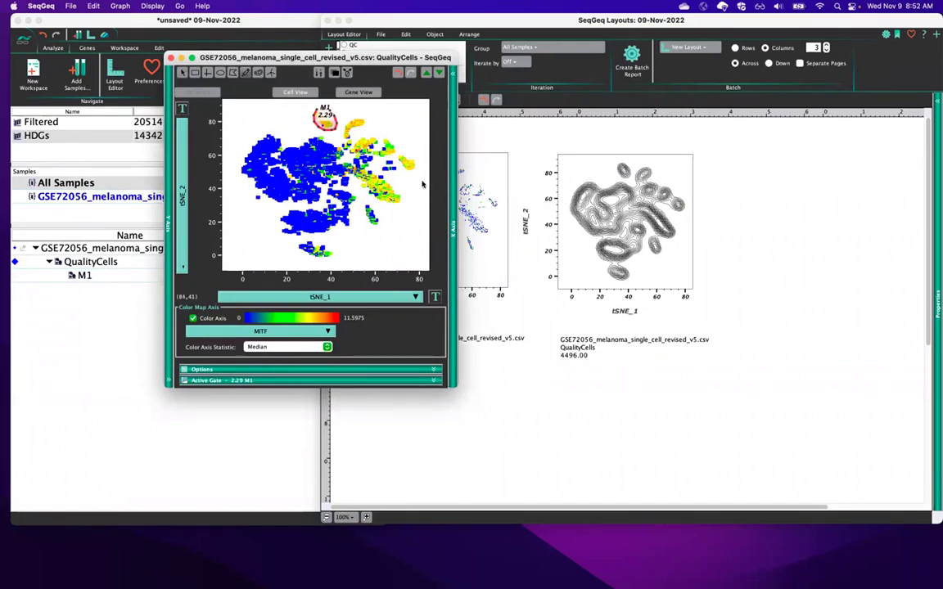
pyautogui.moveTo(417, 178)
pyautogui.mouseDown()
pyautogui.moveTo(397, 153)
pyautogui.moveTo(418, 165)
pyautogui.mouseUp()
pyautogui.write('M2')
pyautogui.press('Return')
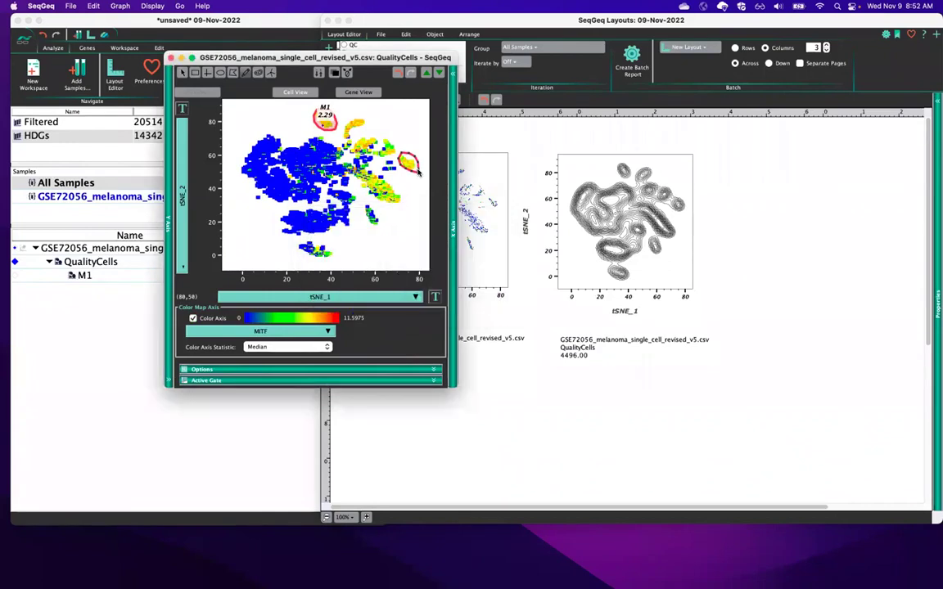
pyautogui.moveTo(369, 63); pyautogui.dragTo(486, 69)
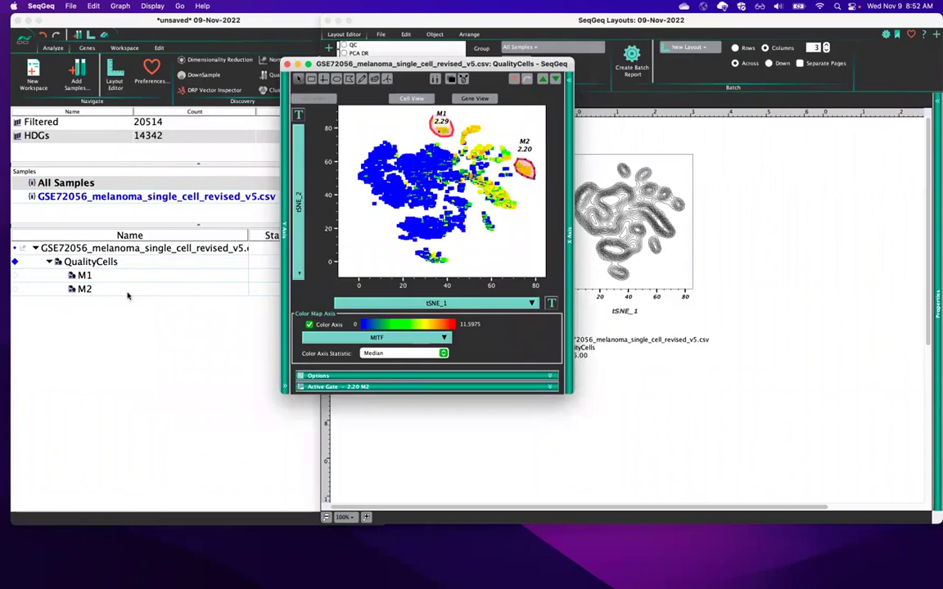
pyautogui.moveTo(398, 63); pyautogui.dragTo(296, 59)
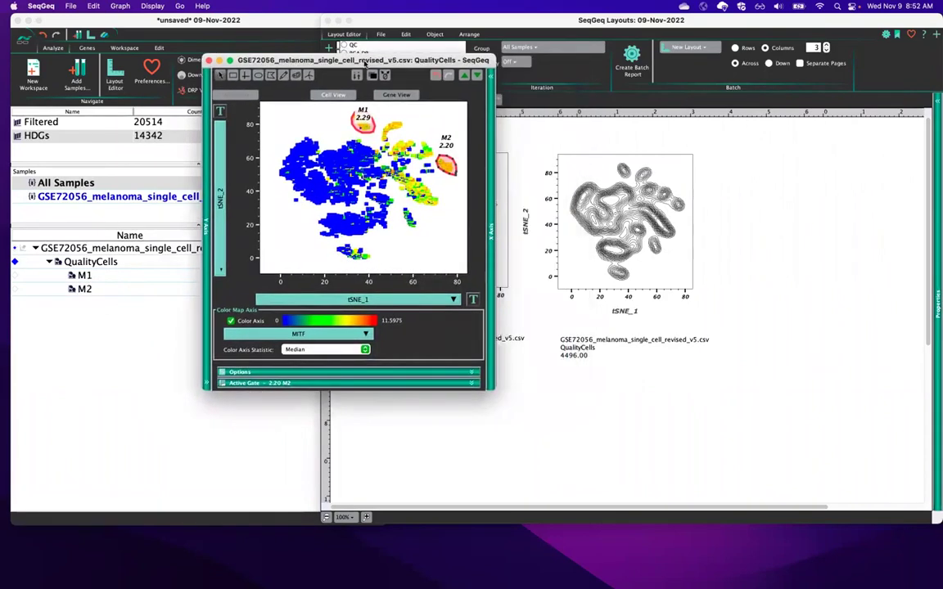
# - Switch to Gene View with QualityCells/M1 on the Y axis and QualityCells/M2 on X
pyautogui.click(392, 98)
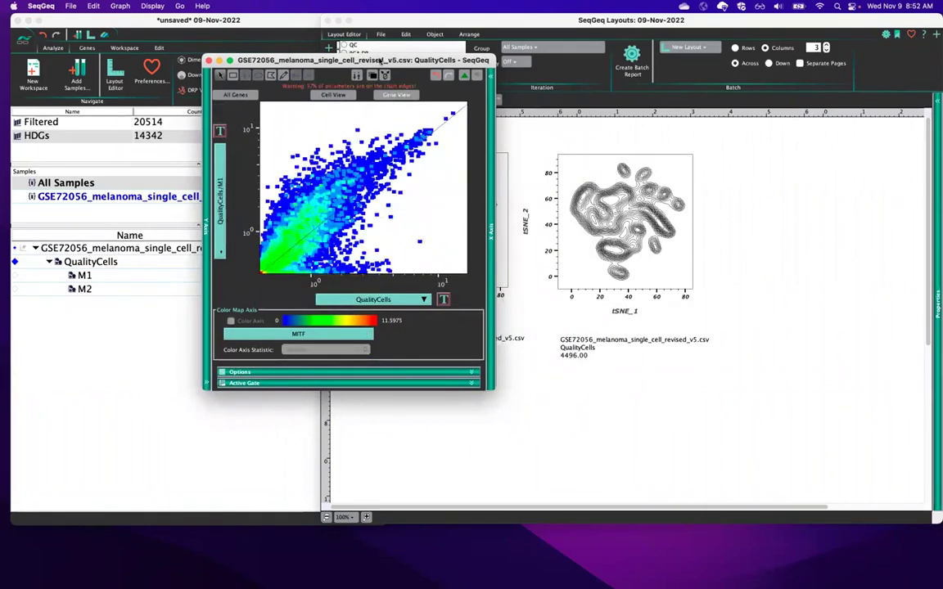
pyautogui.moveTo(343, 60); pyautogui.dragTo(375, 88)
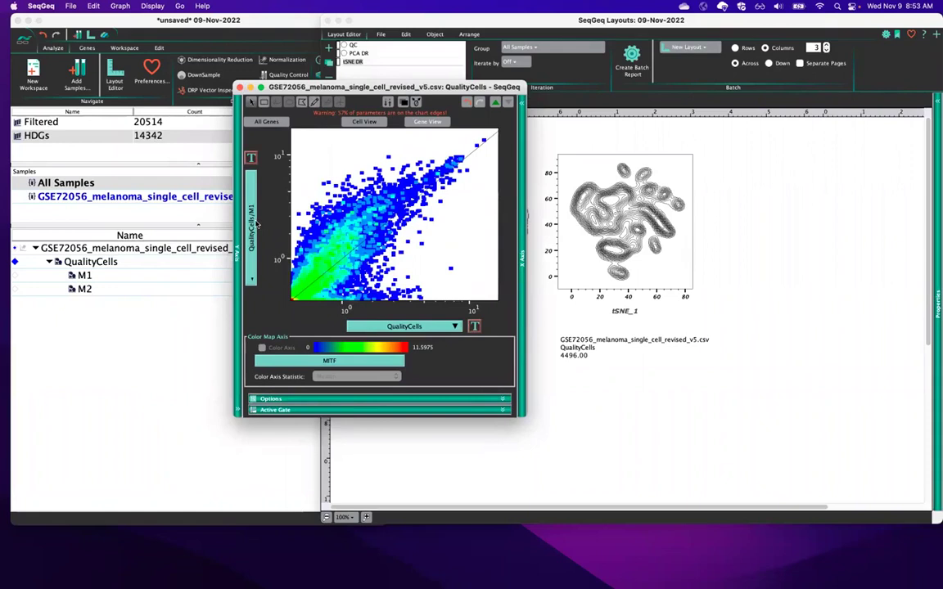
pyautogui.click(254, 224)
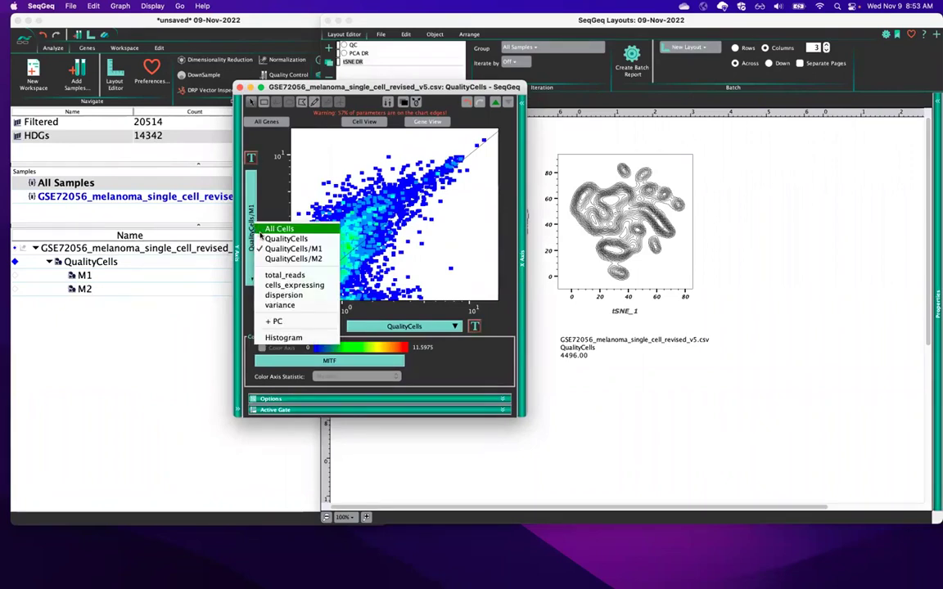
pyautogui.click(261, 248)
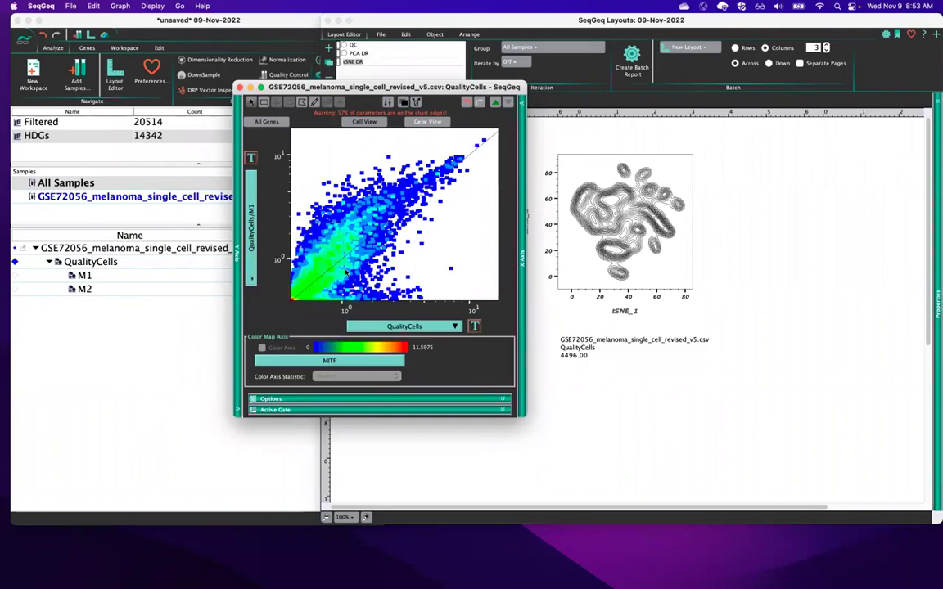
pyautogui.click(415, 328)
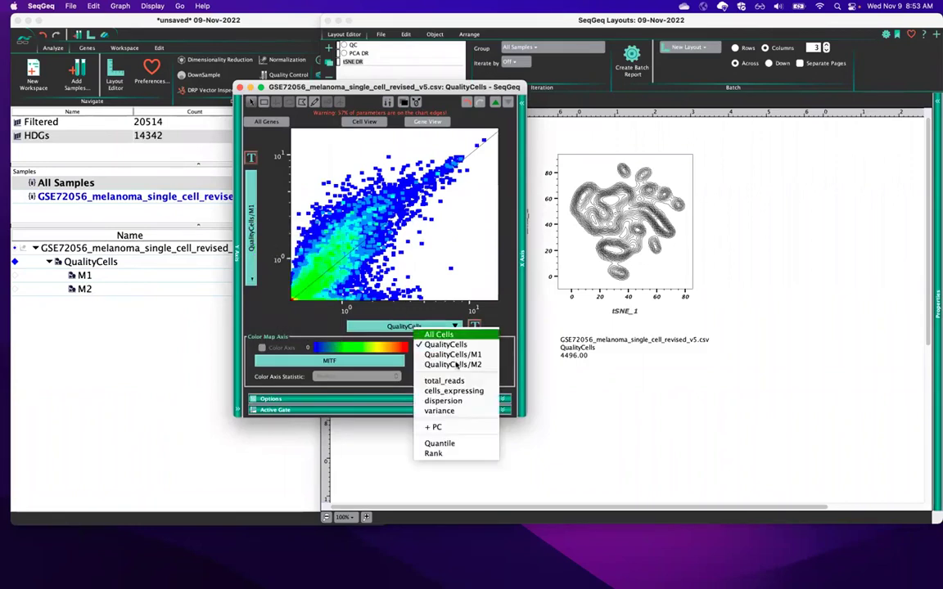
pyautogui.click(463, 366)
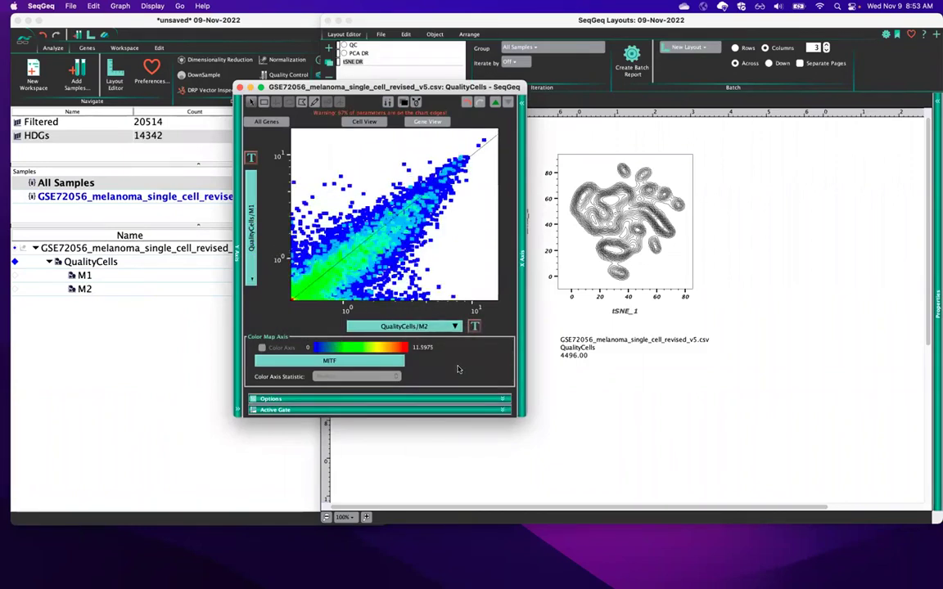
pyautogui.moveTo(526, 418); pyautogui.dragTo(507, 432)
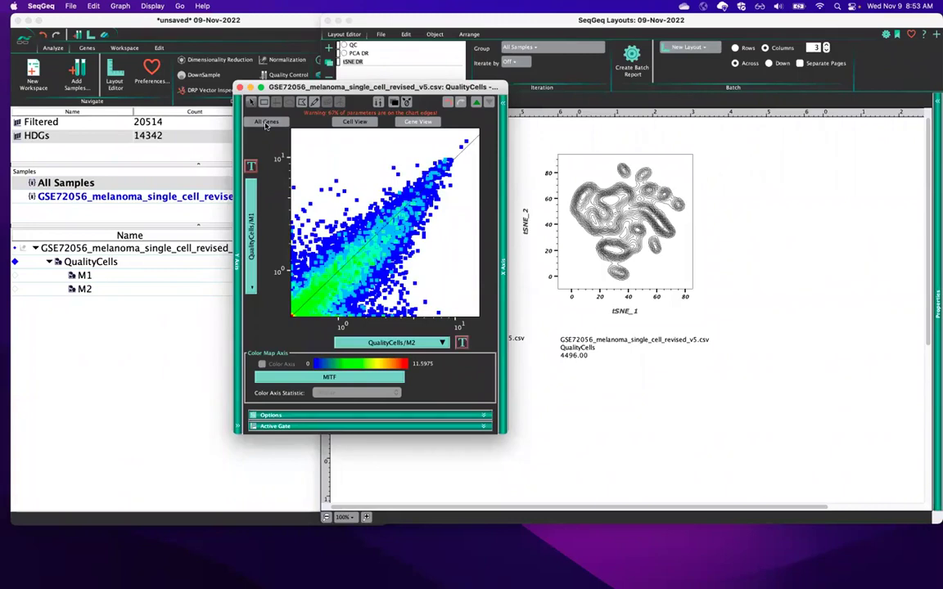
# - Limit the gene-level scatter to the HDGs gene set
pyautogui.click(265, 123)
pyautogui.click(274, 247)
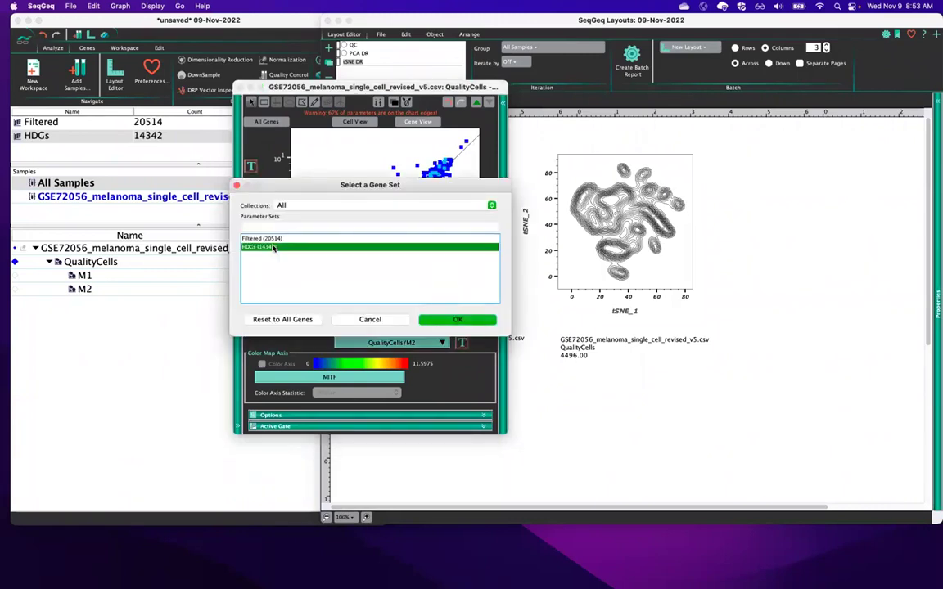
pyautogui.click(448, 320)
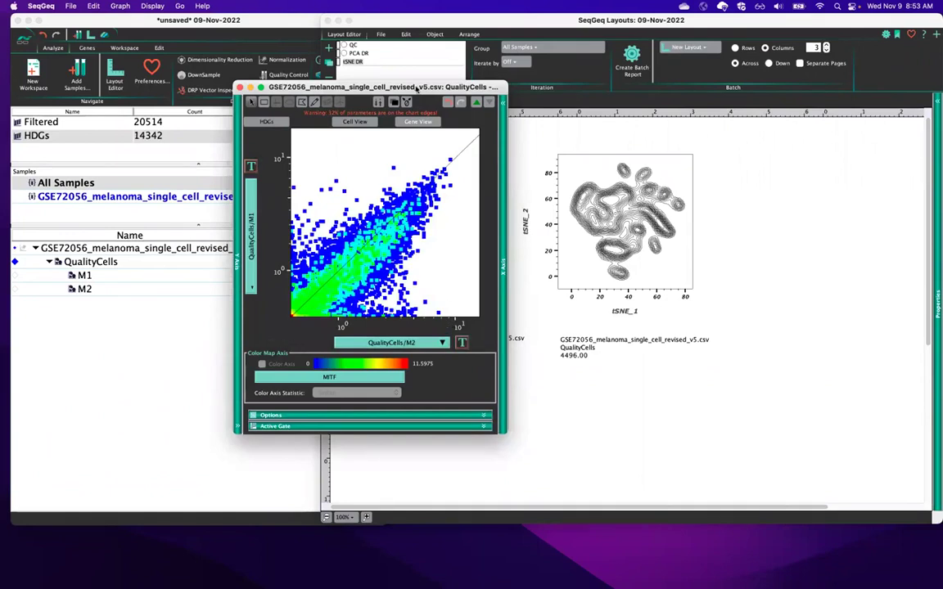
pyautogui.moveTo(417, 89); pyautogui.dragTo(395, 70)
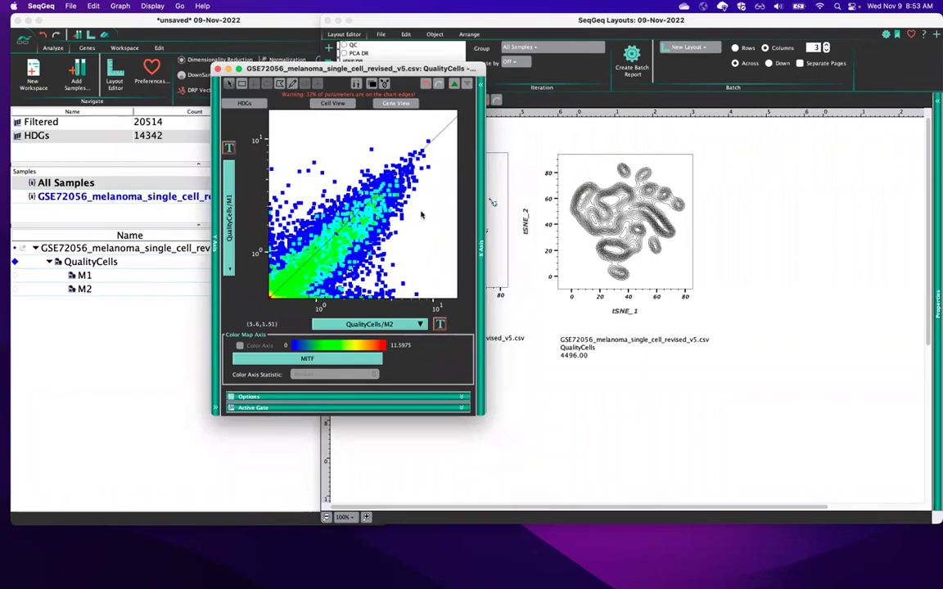
# - Open a volcano plot comparing M1 and M2 and move its window left
pyautogui.click(356, 84)
pyautogui.moveTo(451, 33); pyautogui.dragTo(410, 34)
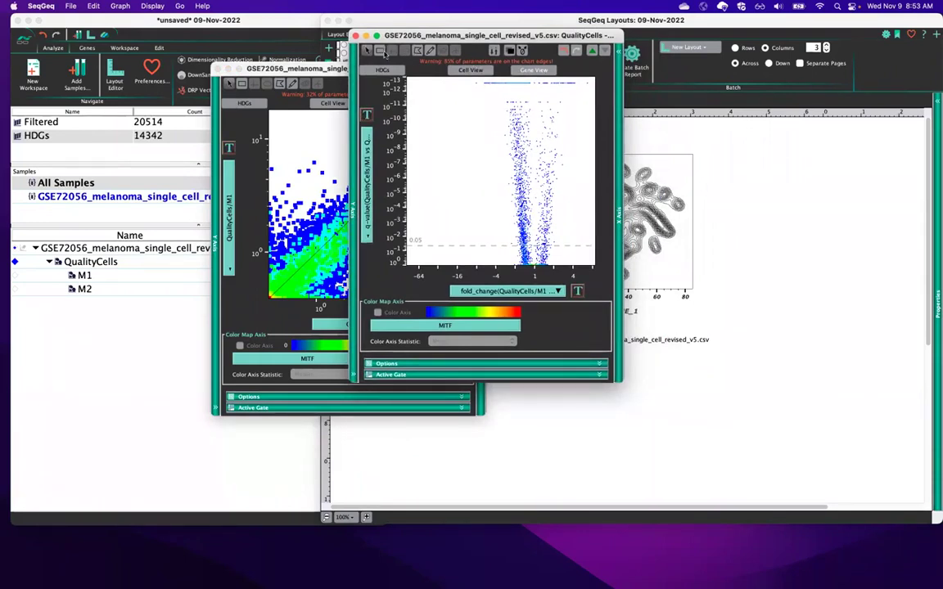
pyautogui.moveTo(425, 36); pyautogui.dragTo(402, 36)
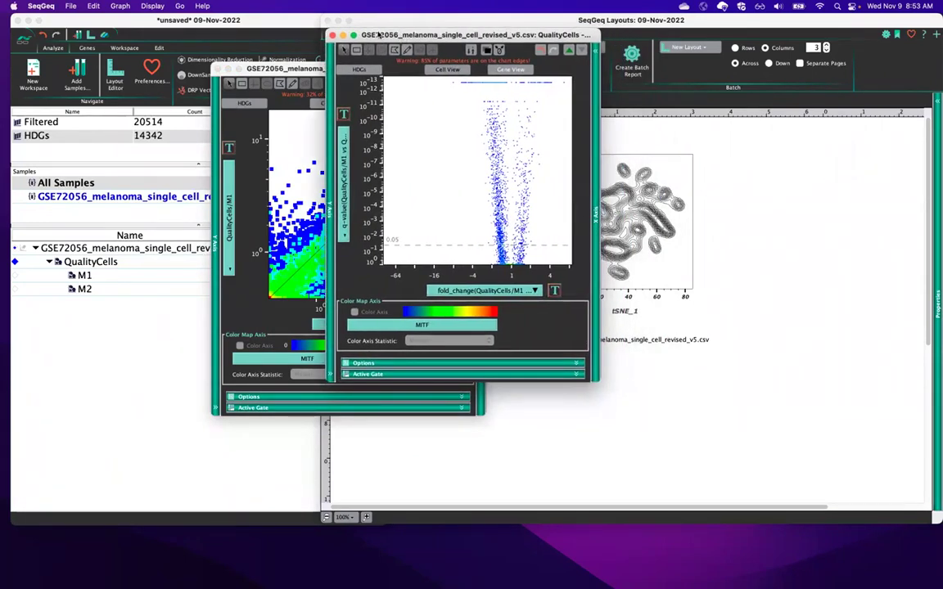
# - Toggle Draw Large Dots on and back off, then select the rectangle gate tool
pyautogui.click(152, 5)
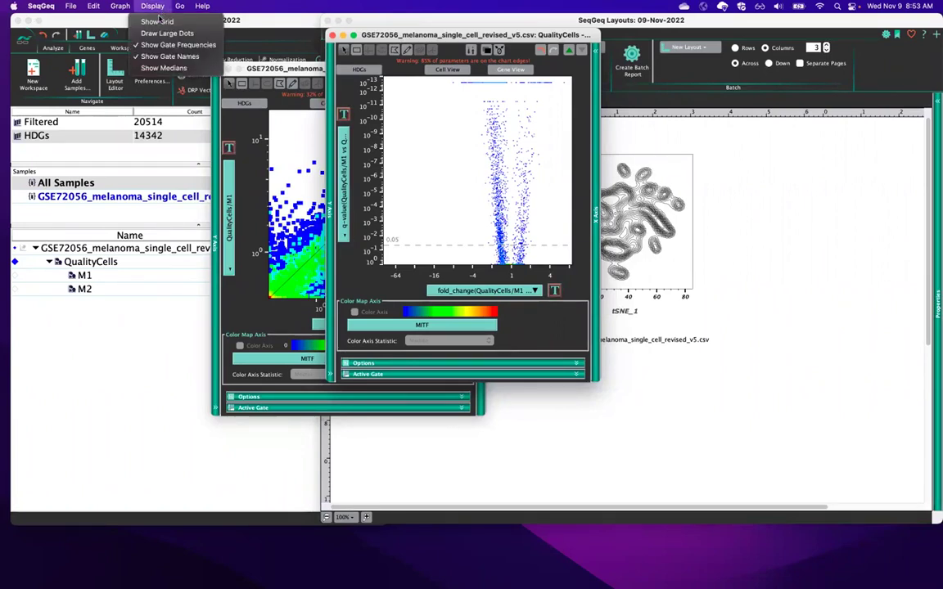
pyautogui.click(164, 33)
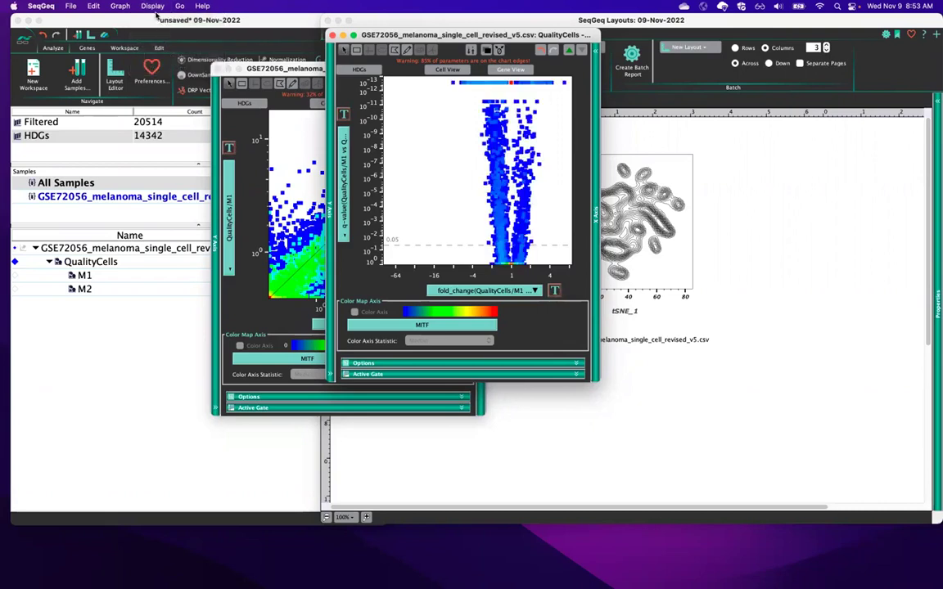
pyautogui.click(152, 6)
pyautogui.click(164, 32)
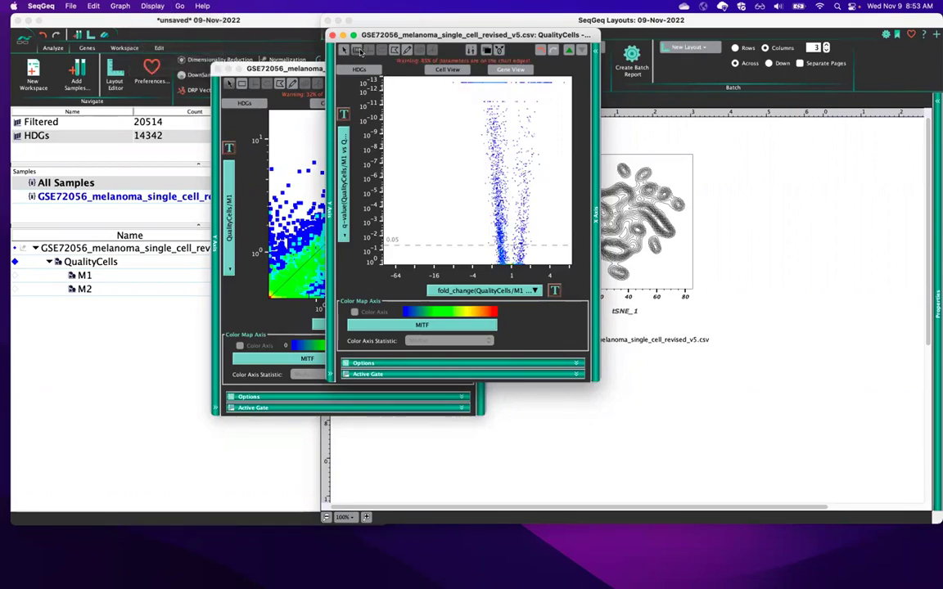
pyautogui.click(358, 50)
# - Gate the right-side genes as '4fold up in M1' and left-side genes as '4fold up in M2 vs M1'
pyautogui.moveTo(548, 246); pyautogui.dragTo(580, 77)
pyautogui.write('4')
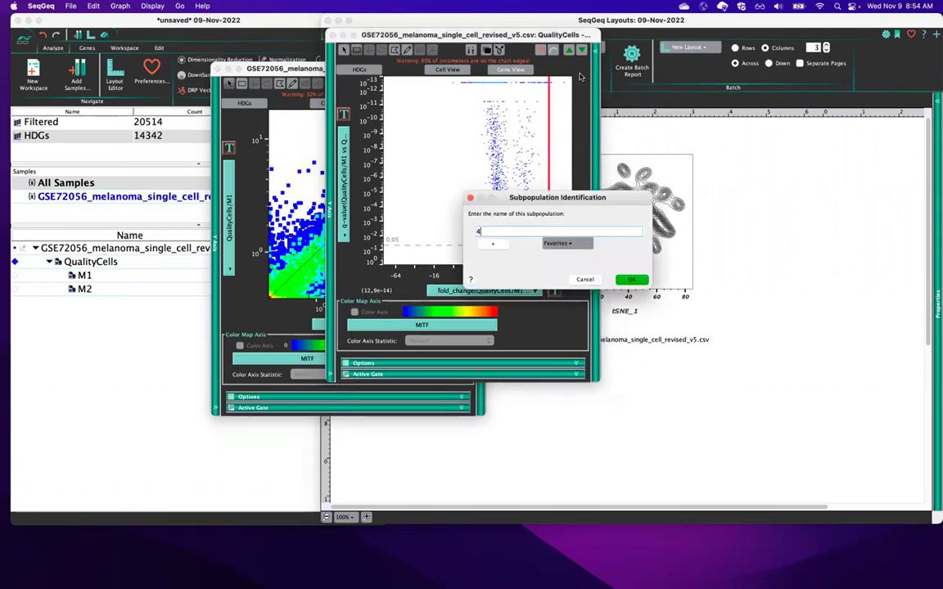
pyautogui.write('fold up in M1 vs M2')
pyautogui.press('Return')
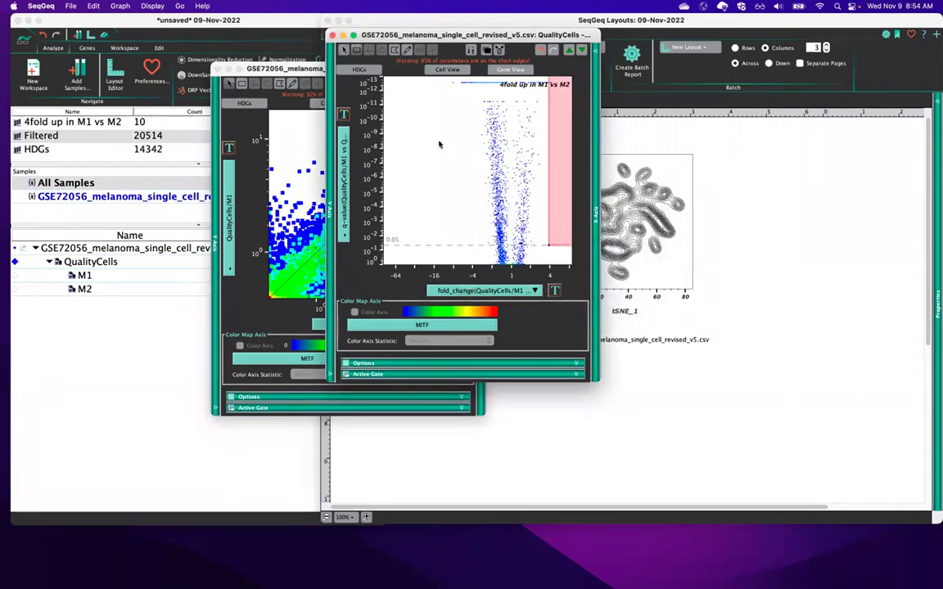
pyautogui.moveTo(472, 244); pyautogui.dragTo(385, 78)
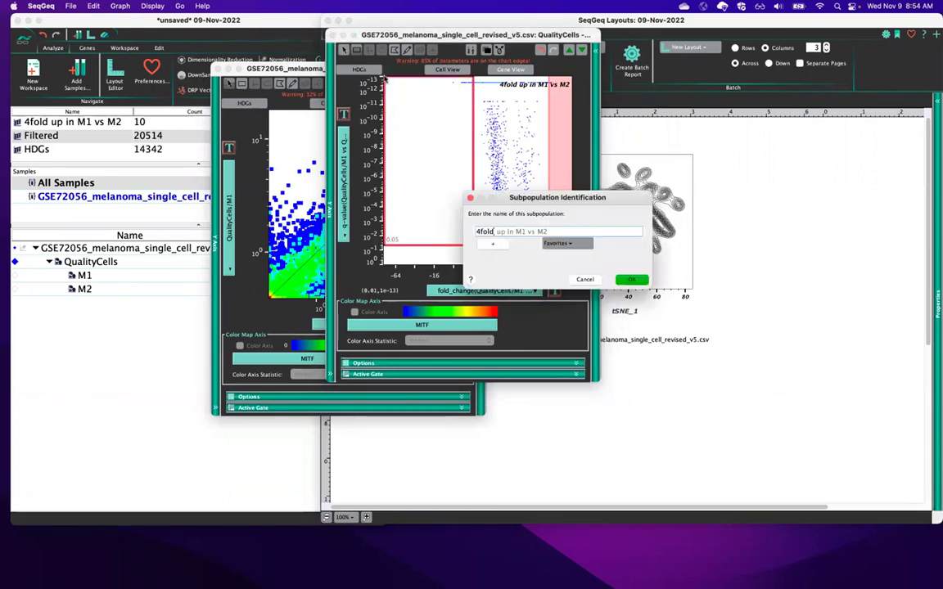
pyautogui.write('2 vs M1')
pyautogui.press('Return')
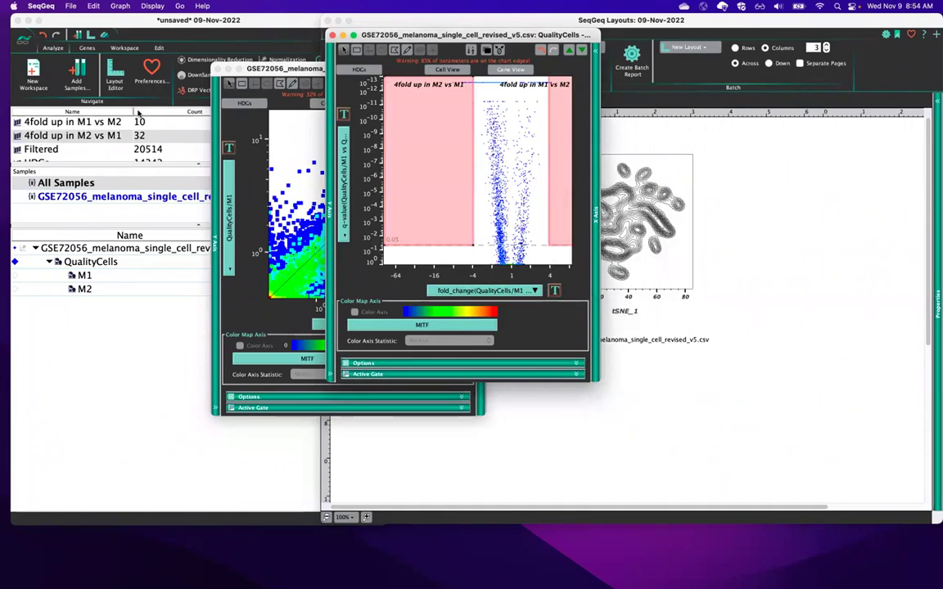
# - Close the floating graph windows, front the workspace, and enlarge the gene set list to show HDGs
pyautogui.moveTo(399, 35); pyautogui.dragTo(398, 114)
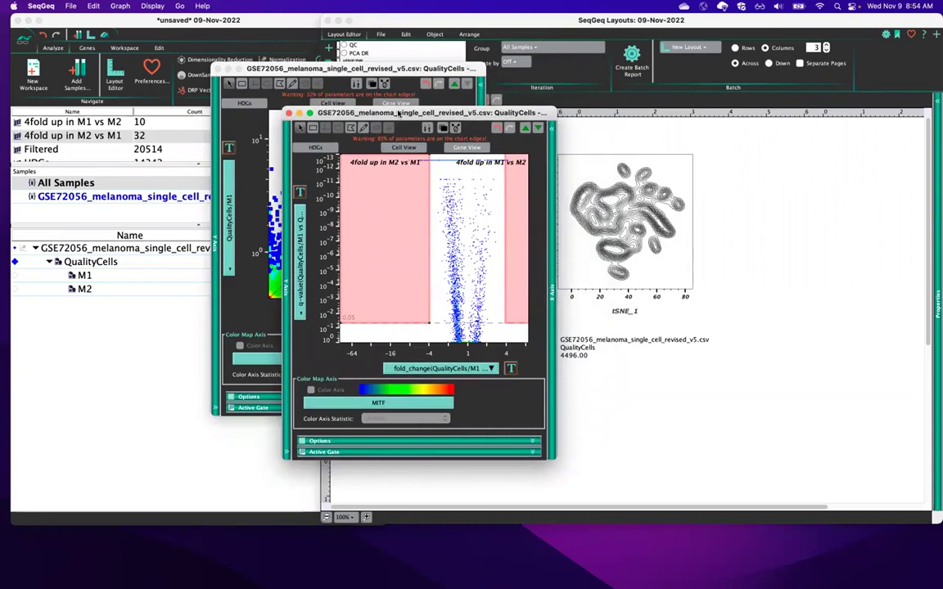
pyautogui.click(570, 183)
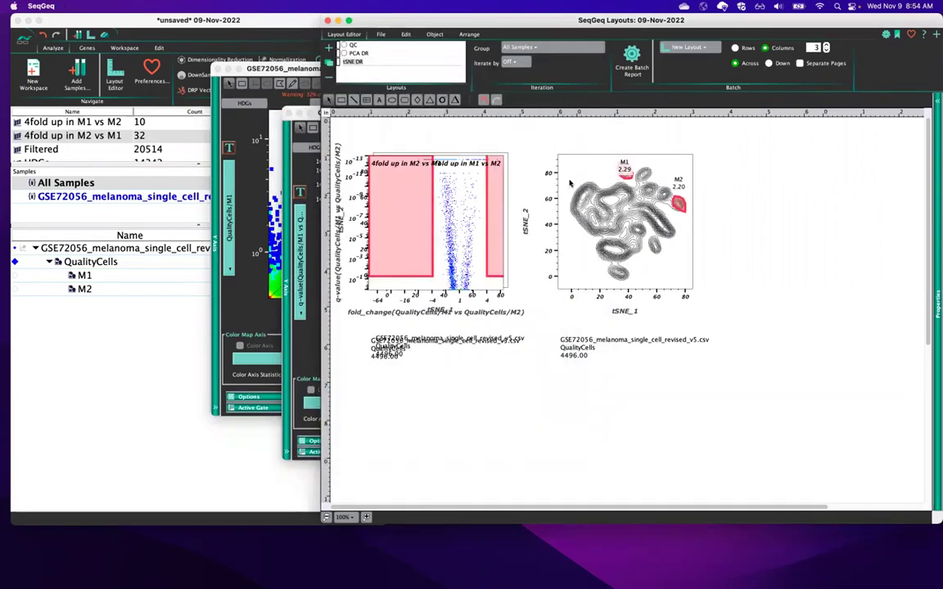
pyautogui.moveTo(444, 173); pyautogui.dragTo(447, 410)
pyautogui.scroll(-4, 814, 342)
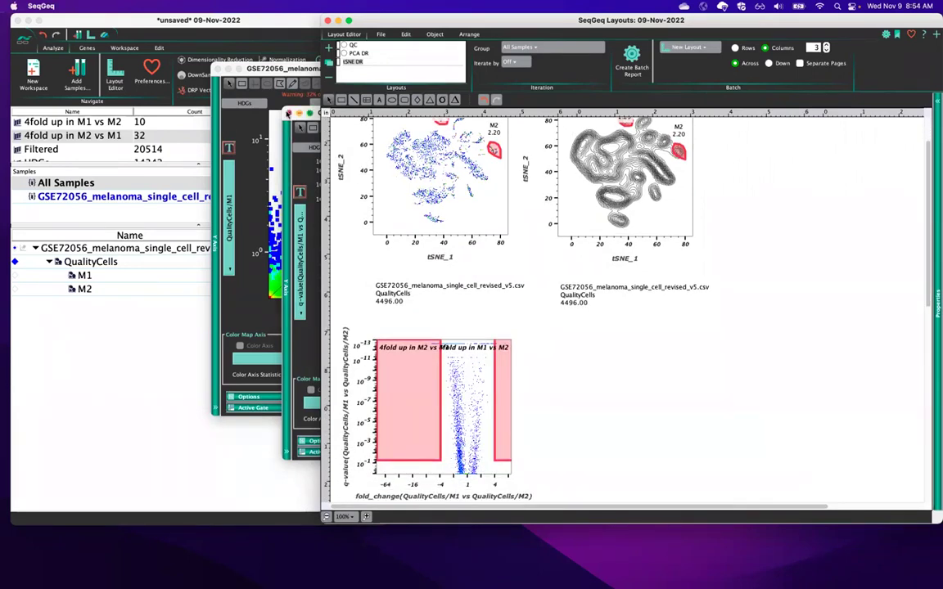
pyautogui.click(288, 112)
pyautogui.click(215, 62)
pyautogui.click(219, 24)
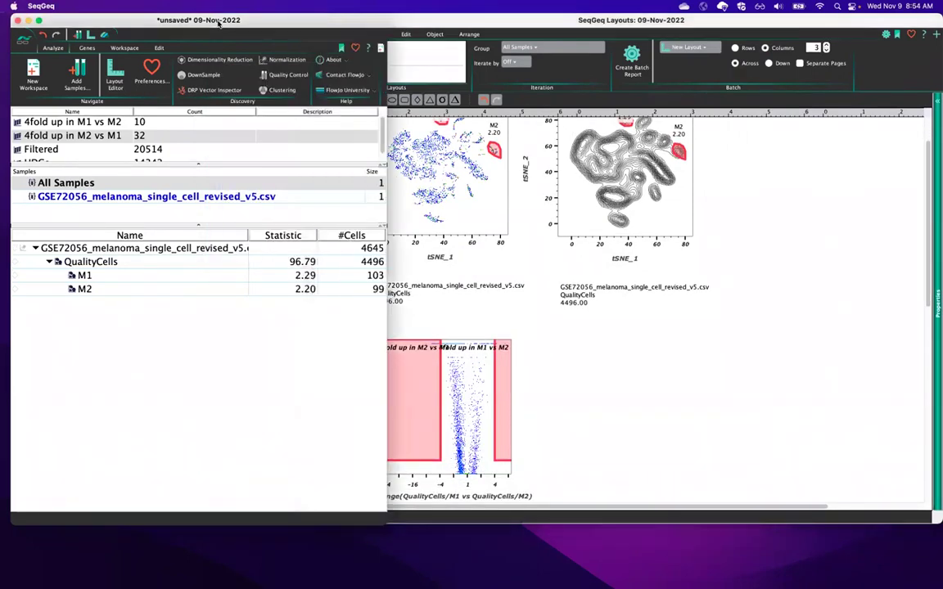
pyautogui.moveTo(251, 23); pyautogui.dragTo(240, 23)
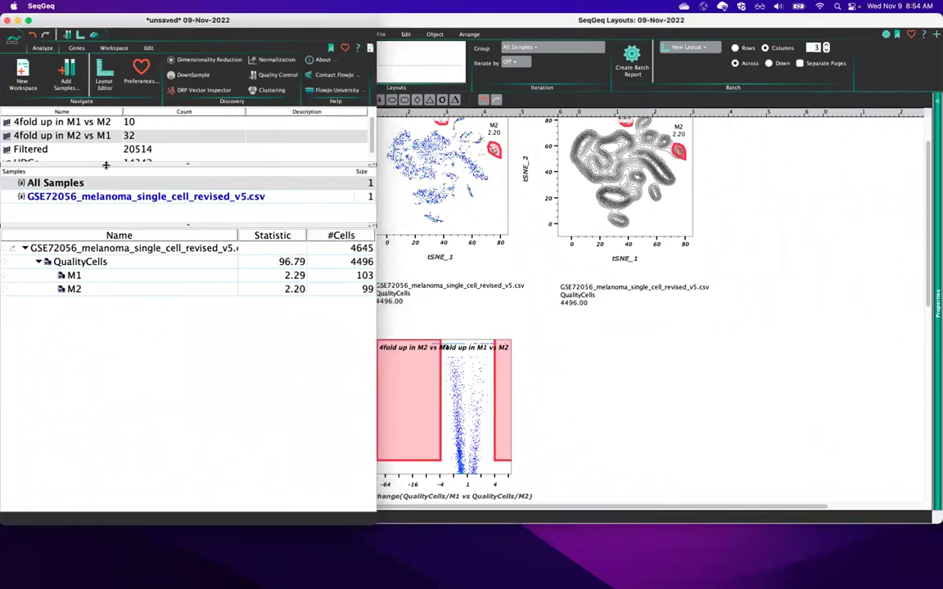
pyautogui.moveTo(106, 166); pyautogui.dragTo(103, 203)
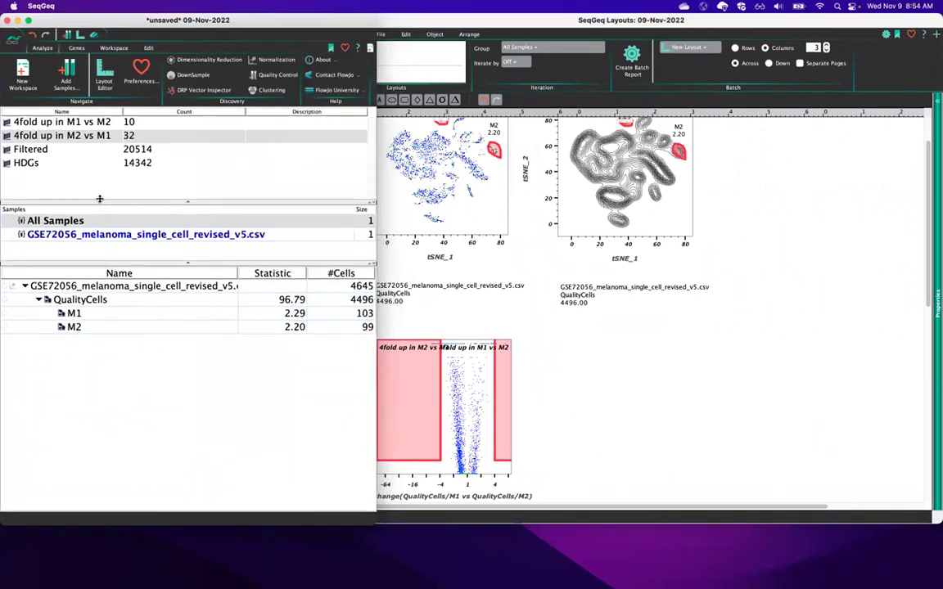
pyautogui.doubleClick(68, 123)
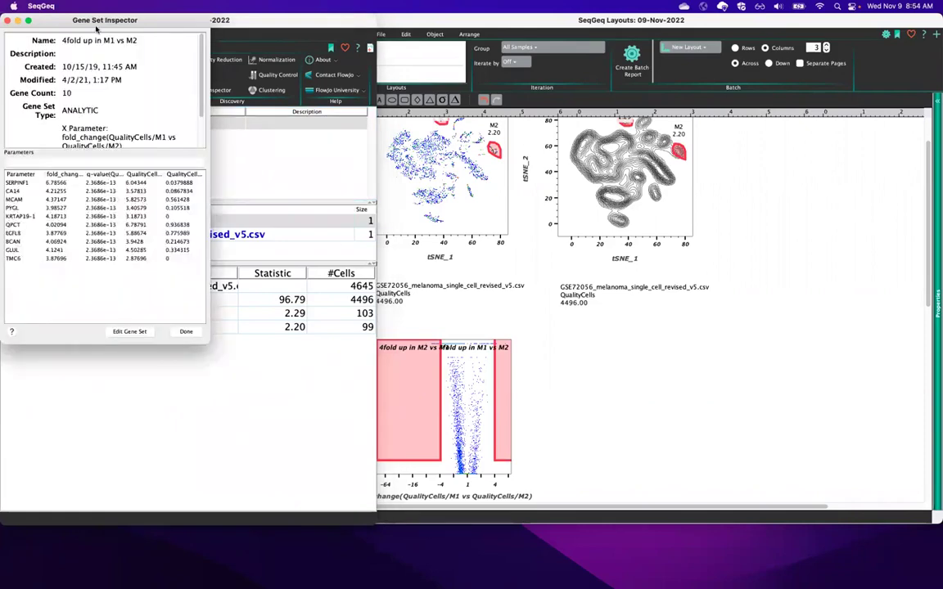
pyautogui.moveTo(95, 26); pyautogui.dragTo(182, 60)
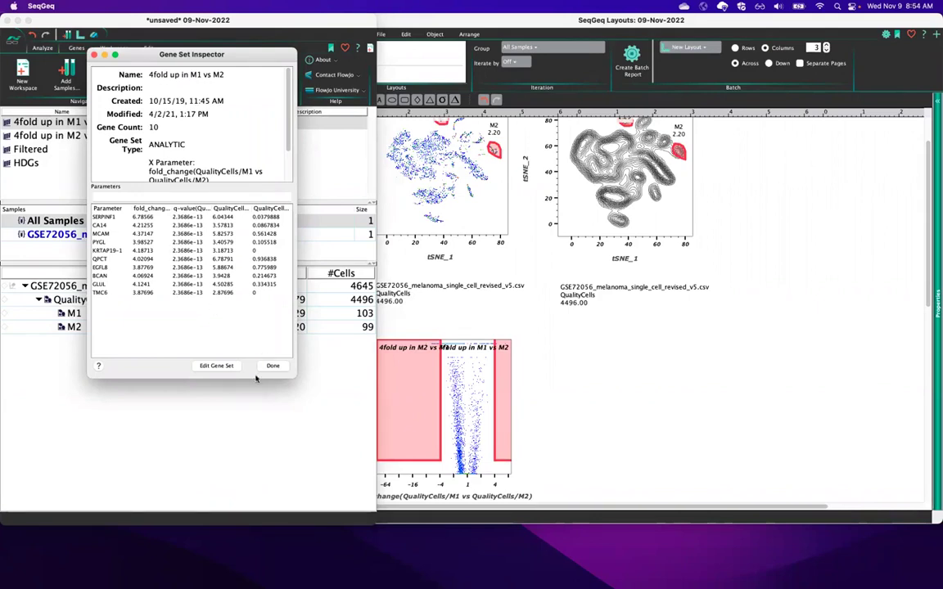
pyautogui.click(216, 366)
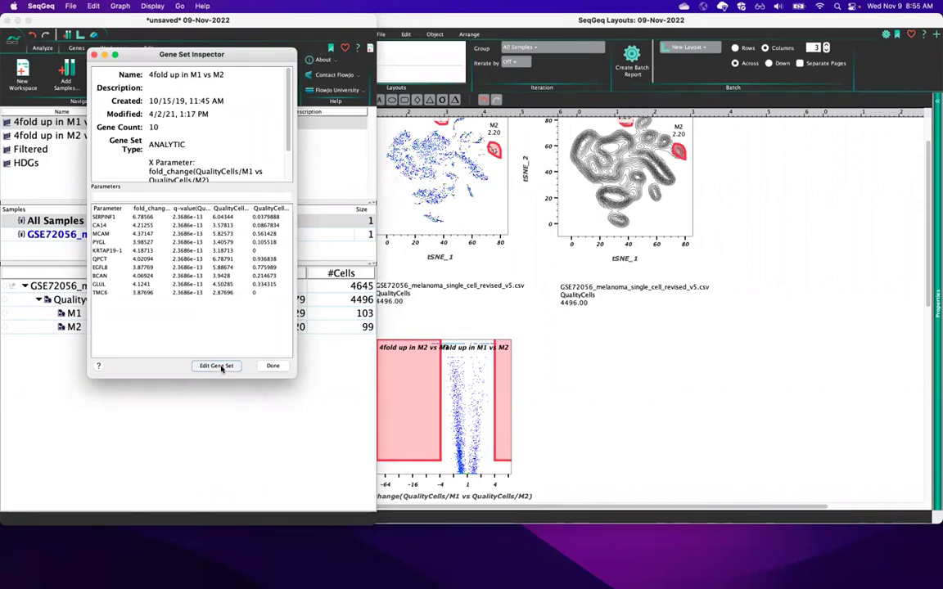
pyautogui.moveTo(599, 23); pyautogui.dragTo(499, 72)
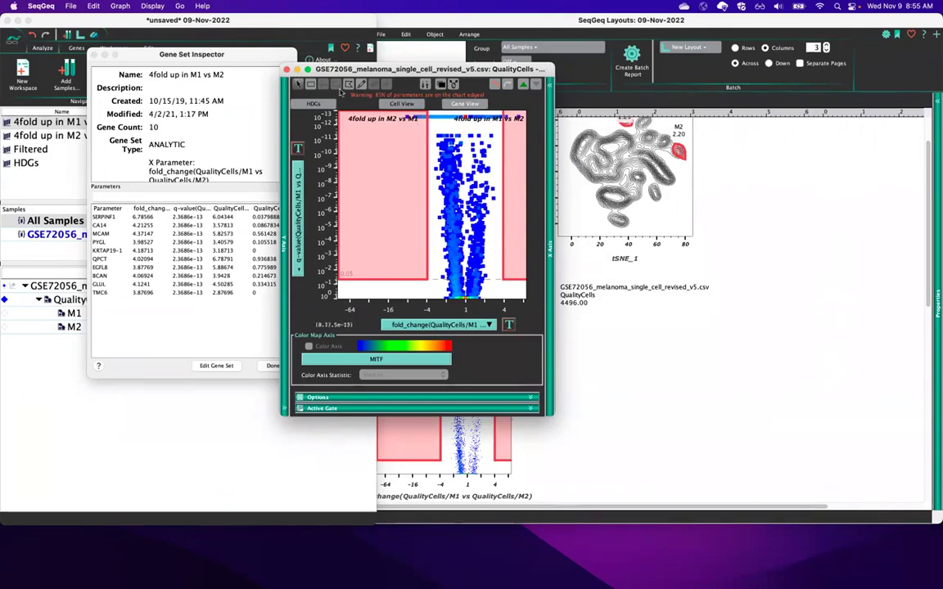
pyautogui.click(287, 70)
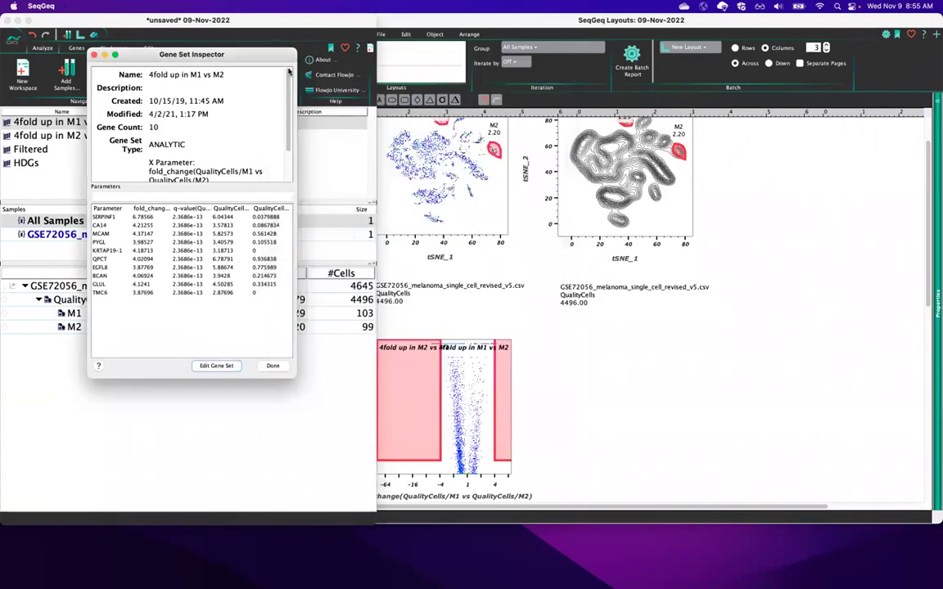
pyautogui.click(94, 55)
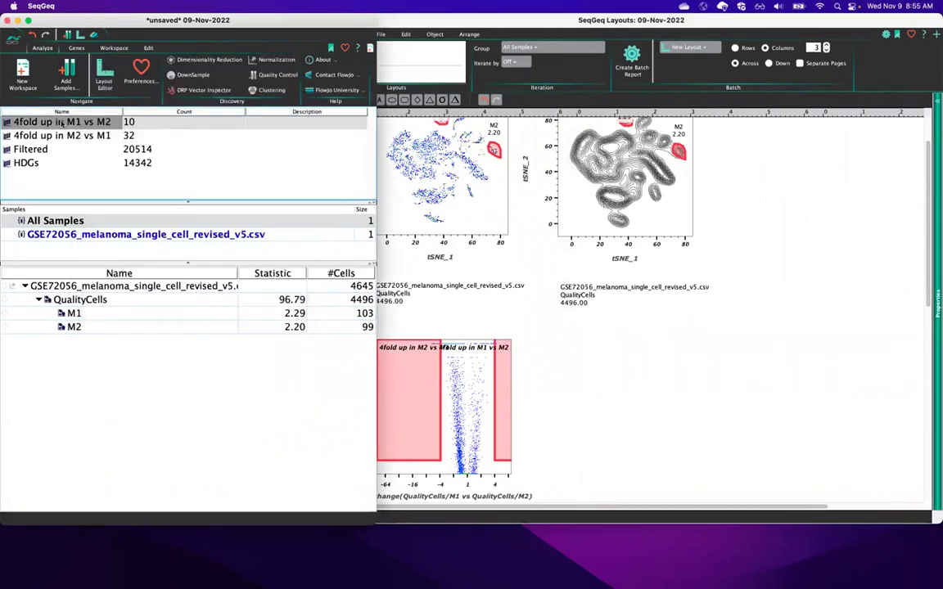
# - Start an enrichment test on the 4fold up in M1 vs M2 gene set
pyautogui.rightClick(62, 123)
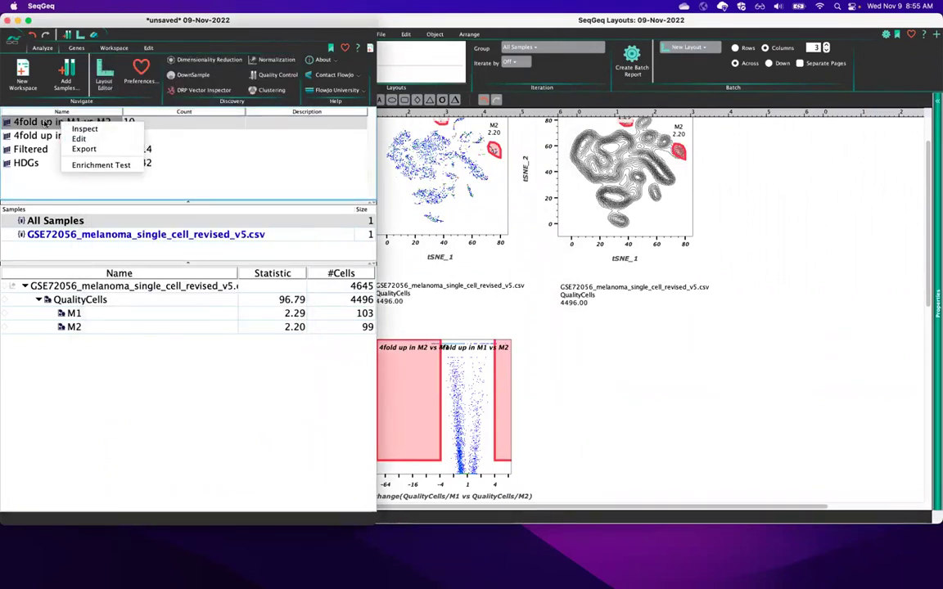
pyautogui.click(113, 166)
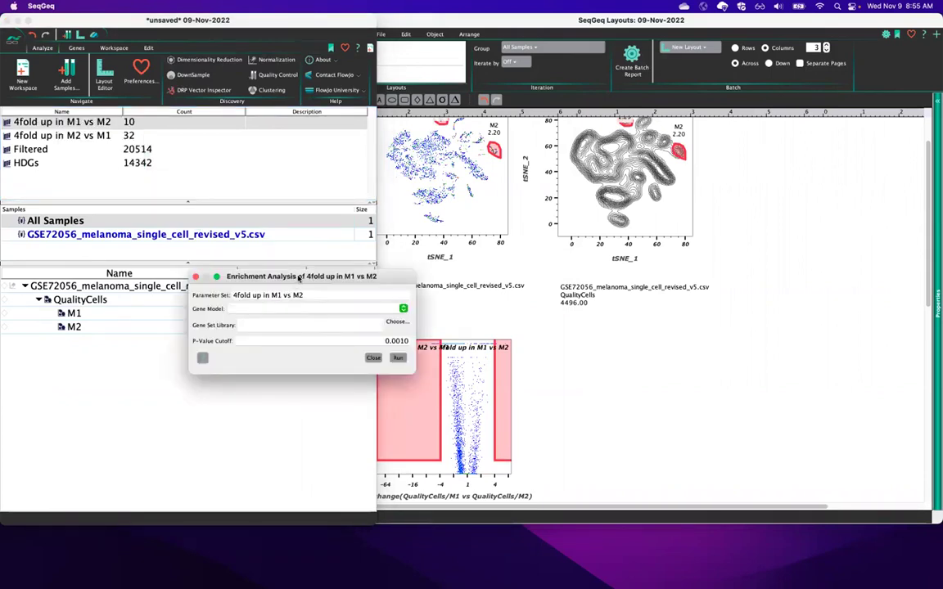
pyautogui.moveTo(300, 275); pyautogui.dragTo(218, 196)
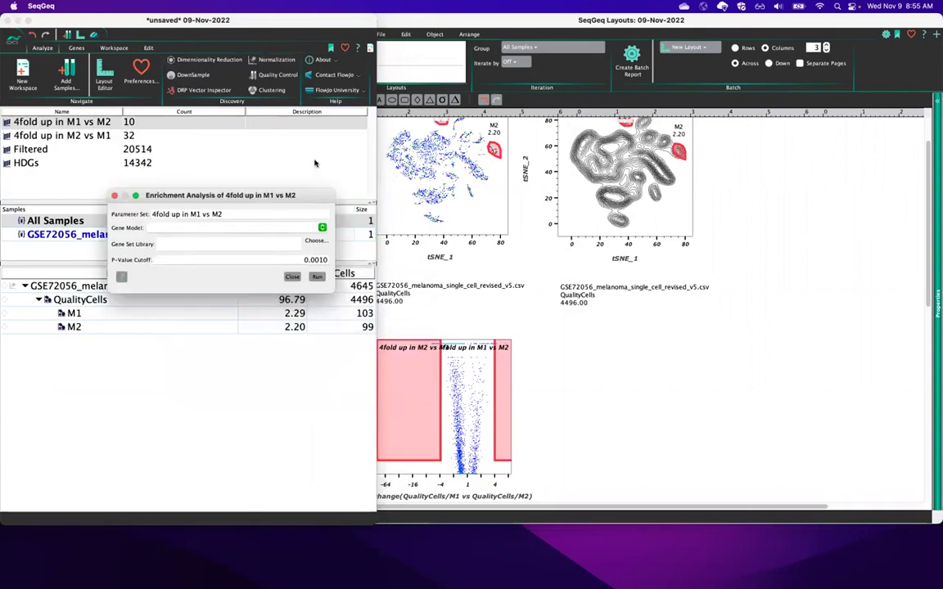
# - Set GSE72056_melanoma_single_cell_revised_v5.csv as gene model and browse for a gene set library
pyautogui.click(324, 230)
pyautogui.click(256, 217)
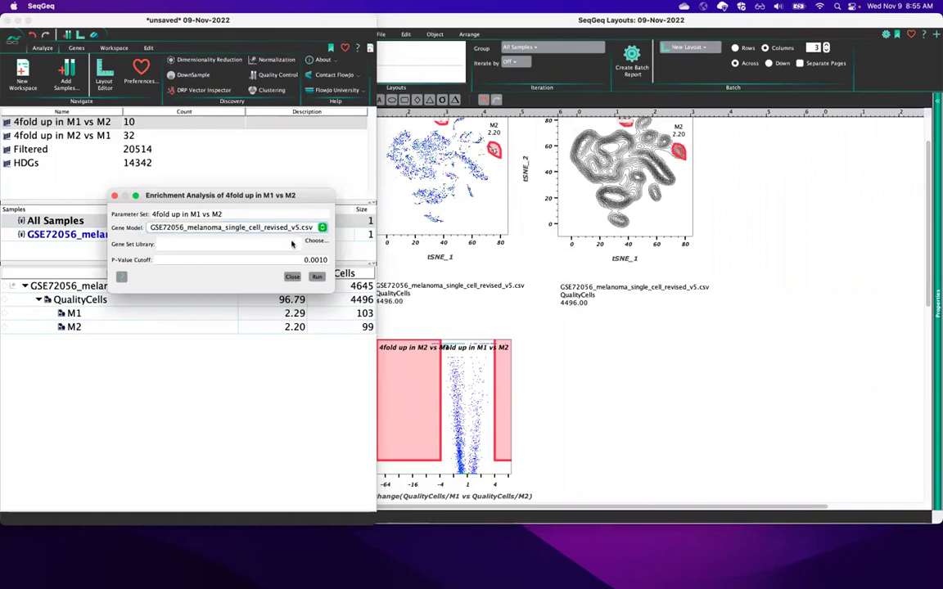
pyautogui.click(316, 244)
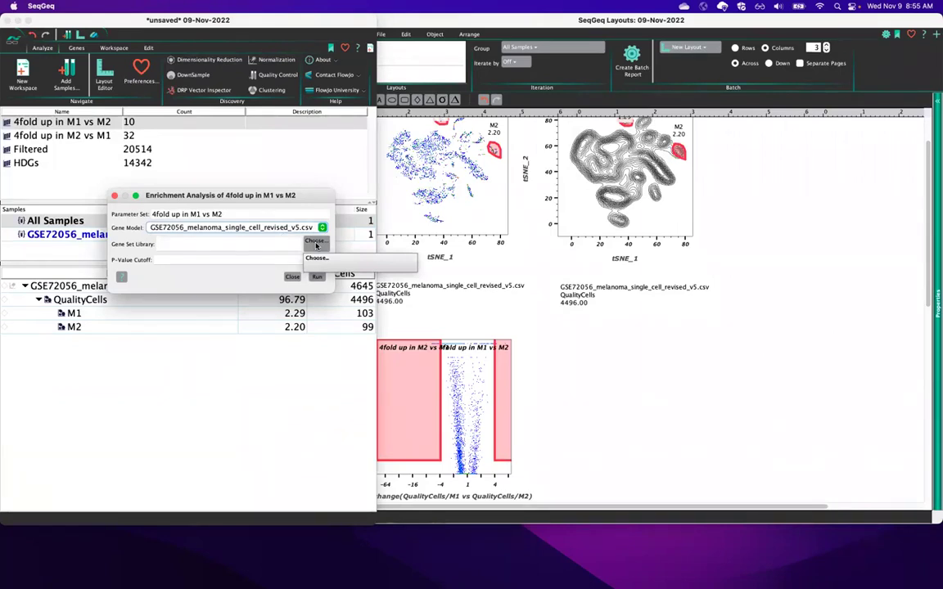
pyautogui.click(317, 242)
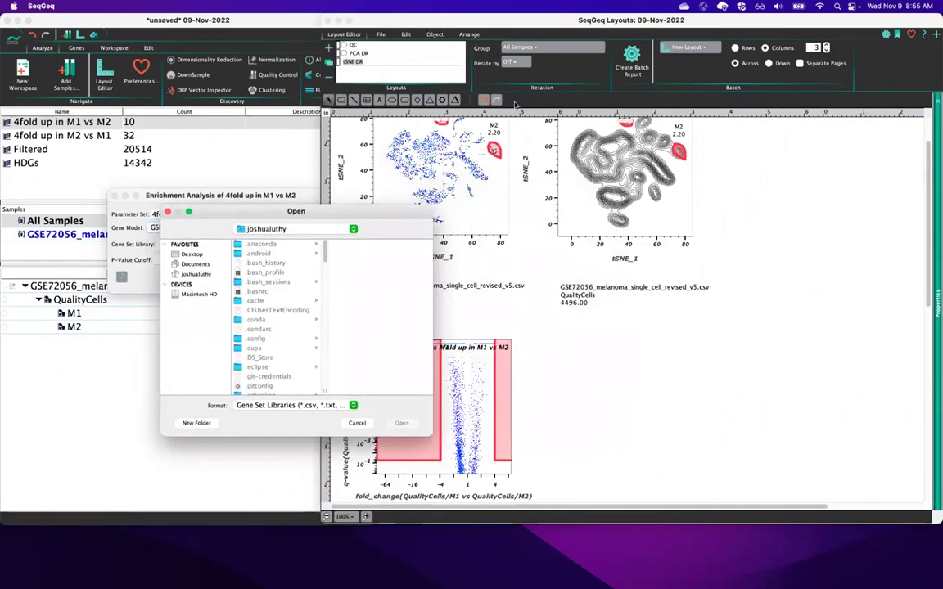
pyautogui.moveTo(439, 24); pyautogui.dragTo(505, 381)
pyautogui.click(531, 189)
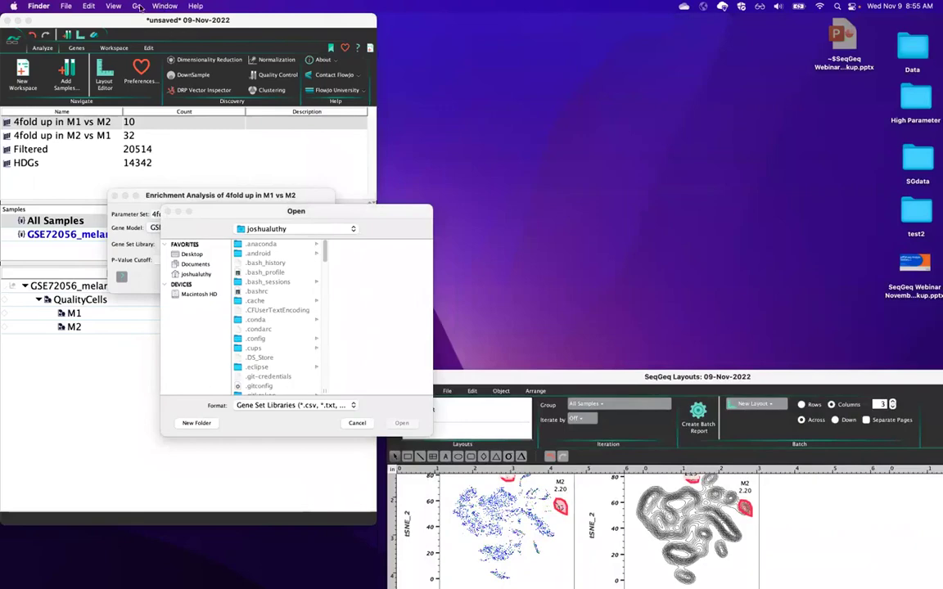
# - Find BDB-scMultiomics Human.gmt under SeqGeq Extras in Finder and drop it into the file picker
pyautogui.click(135, 7)
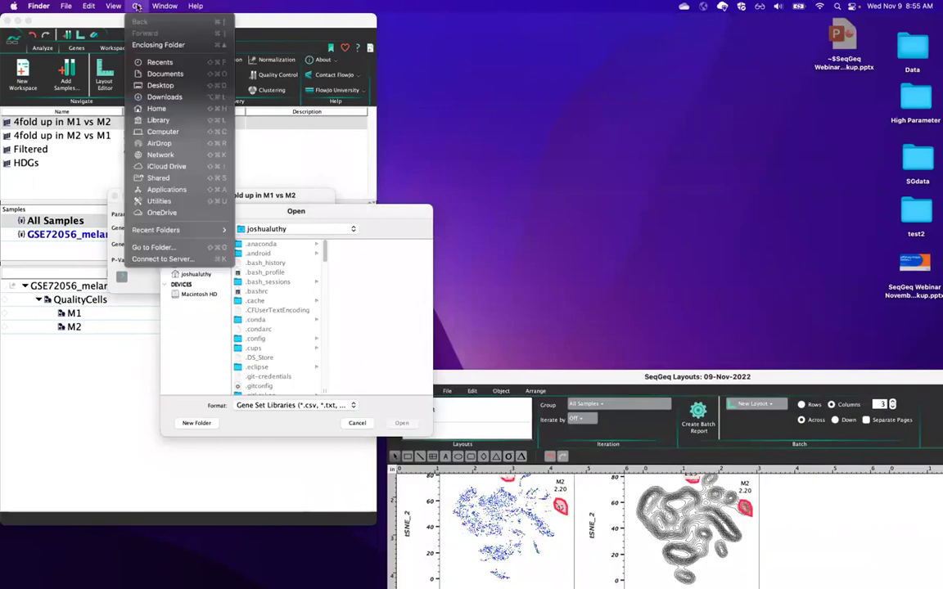
pyautogui.click(165, 75)
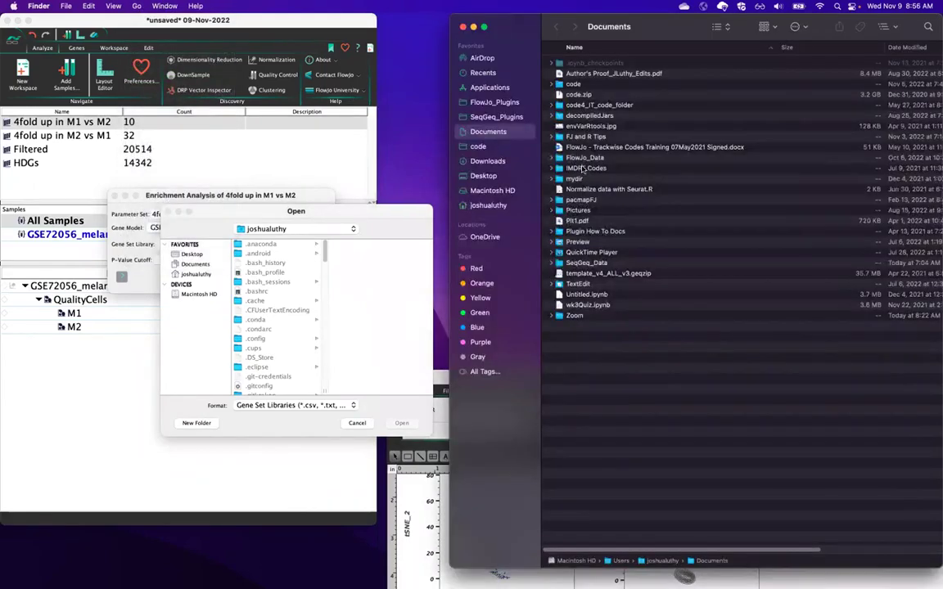
pyautogui.click(491, 86)
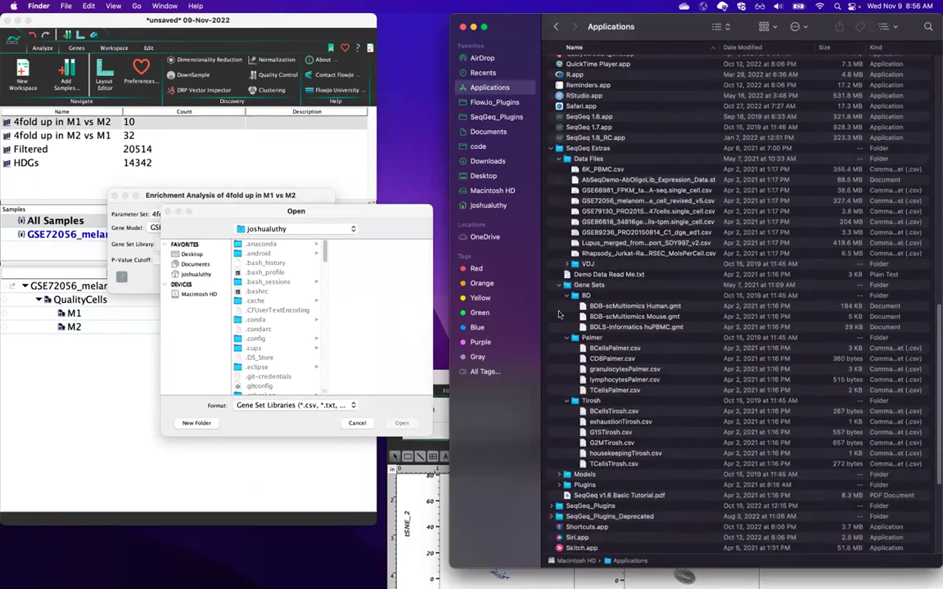
pyautogui.scroll(-1, 565, 325)
pyautogui.click(566, 325)
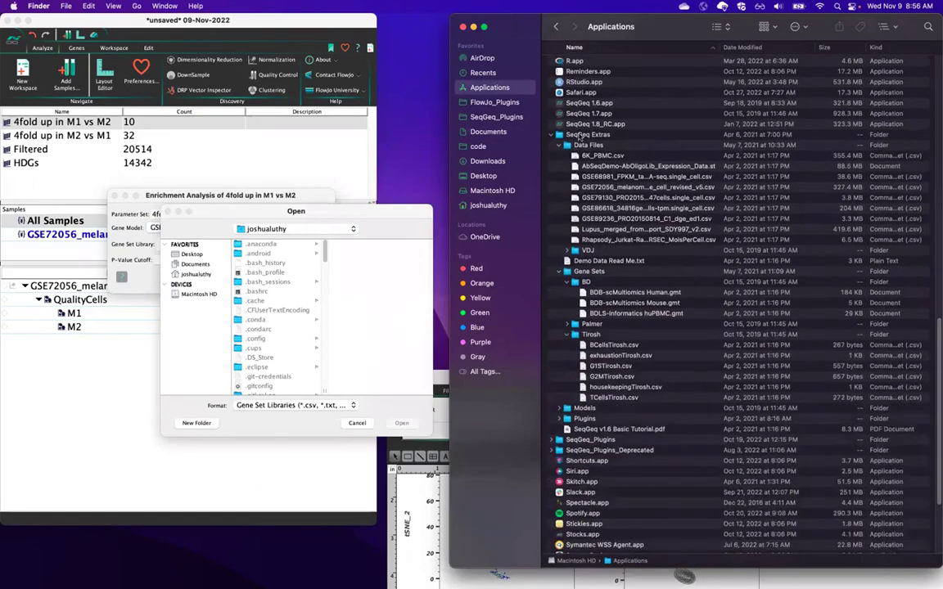
pyautogui.click(587, 134)
pyautogui.doubleClick(587, 135)
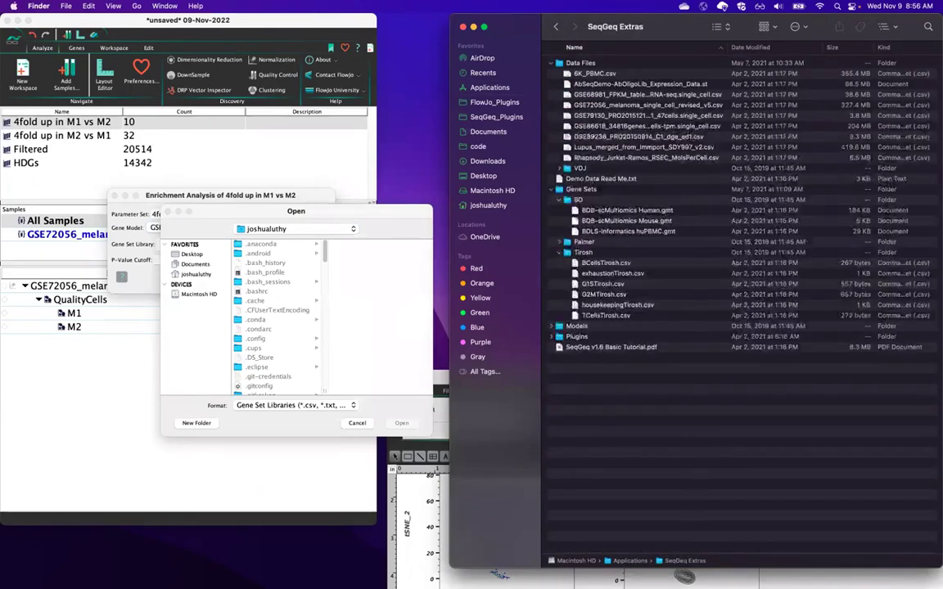
pyautogui.click(629, 211)
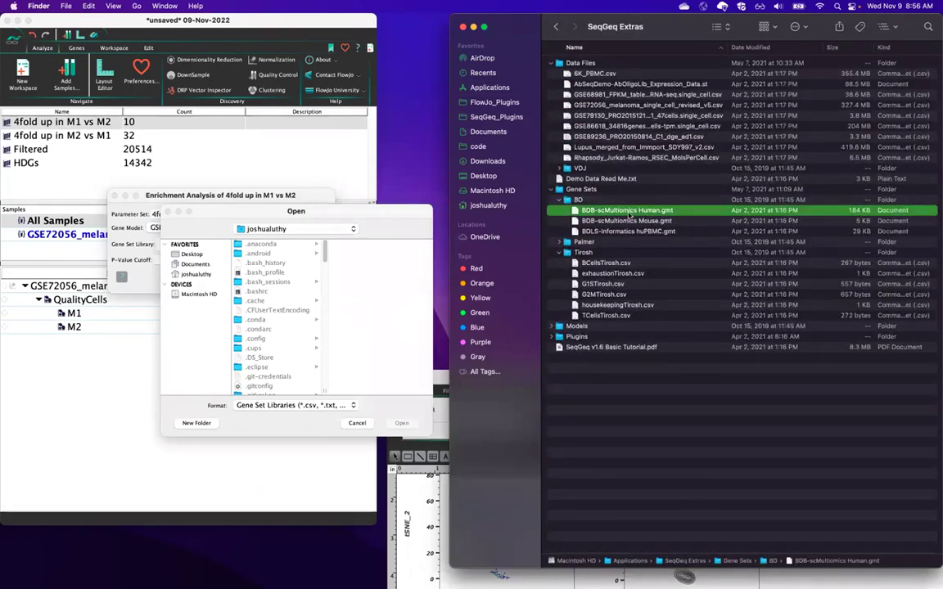
pyautogui.moveTo(629, 213); pyautogui.dragTo(297, 293)
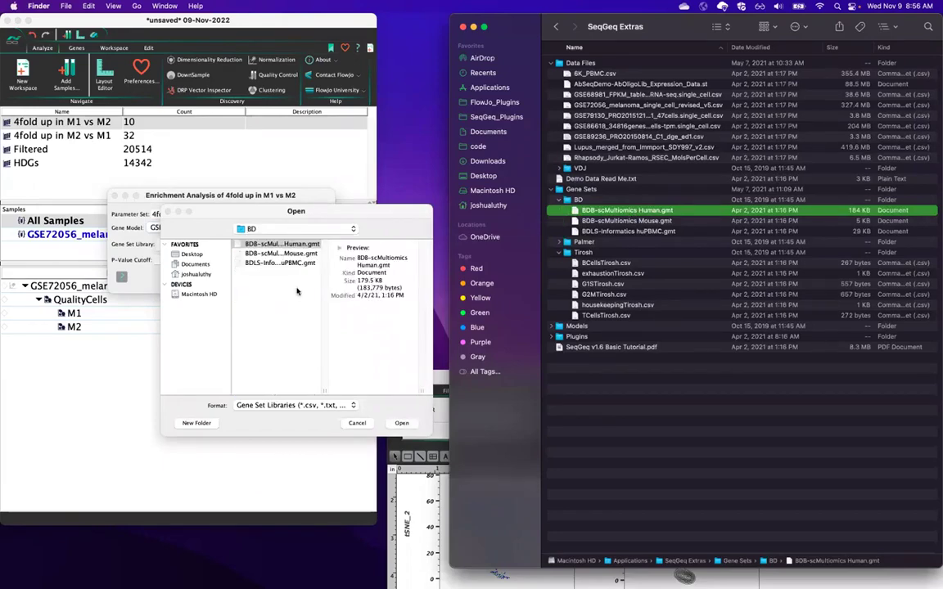
# - Run the enrichment test with BDB-scMultiomics Human.gmt and close the empty results
pyautogui.click(401, 423)
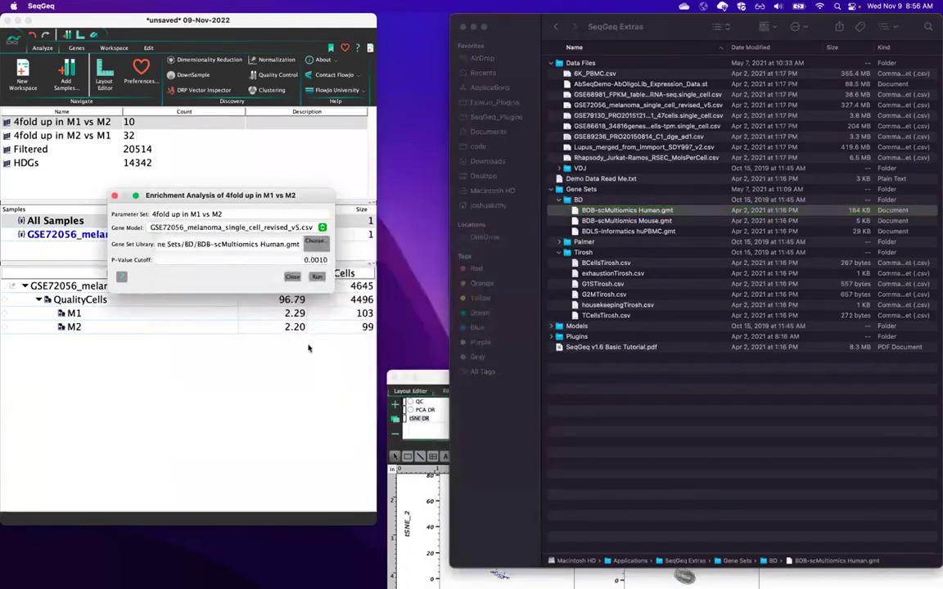
pyautogui.click(317, 278)
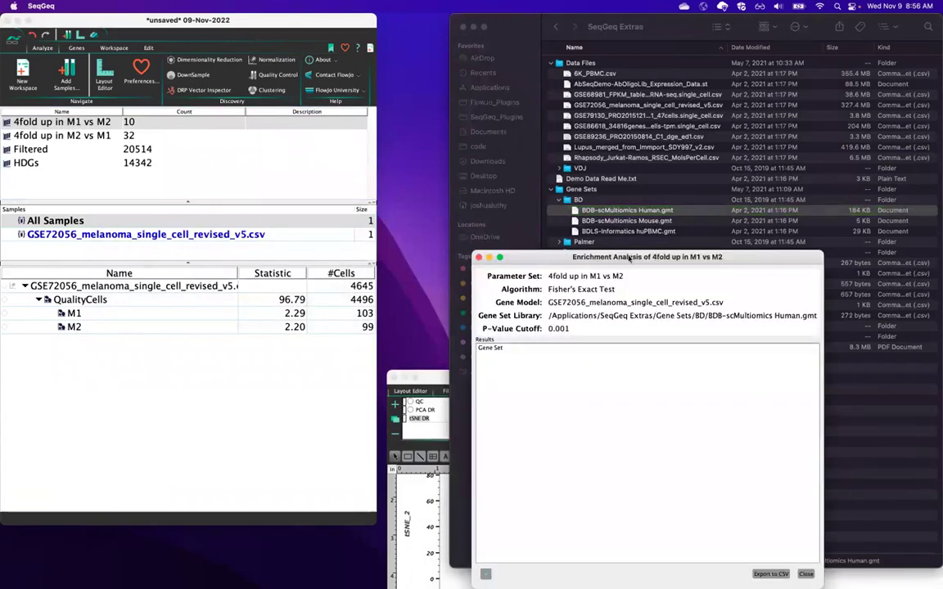
pyautogui.moveTo(669, 259); pyautogui.dragTo(406, 118)
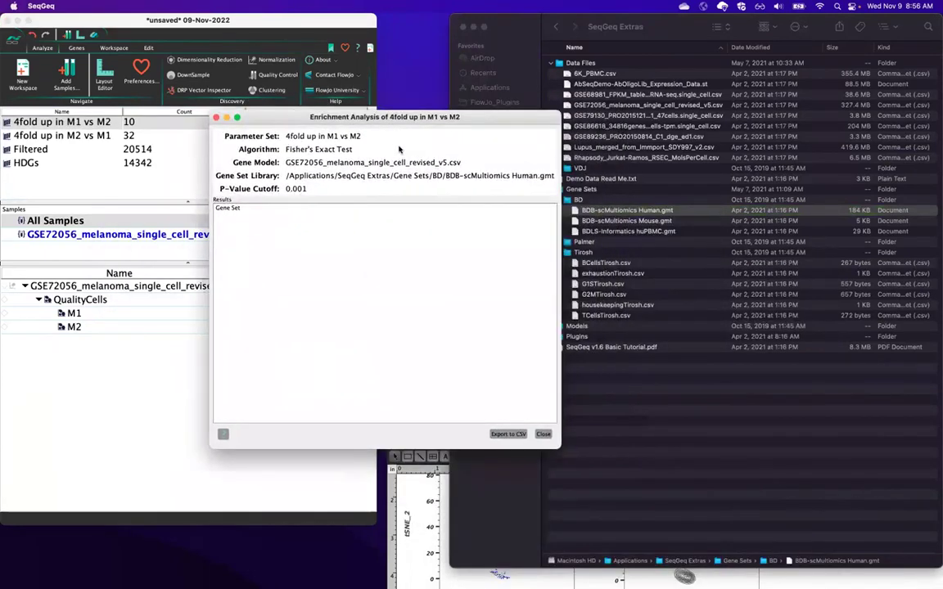
pyautogui.click(544, 435)
# - Run an enrichment test on 4fold up in M2 vs M1 with the melanoma gene model, close the empty results
pyautogui.click(85, 136)
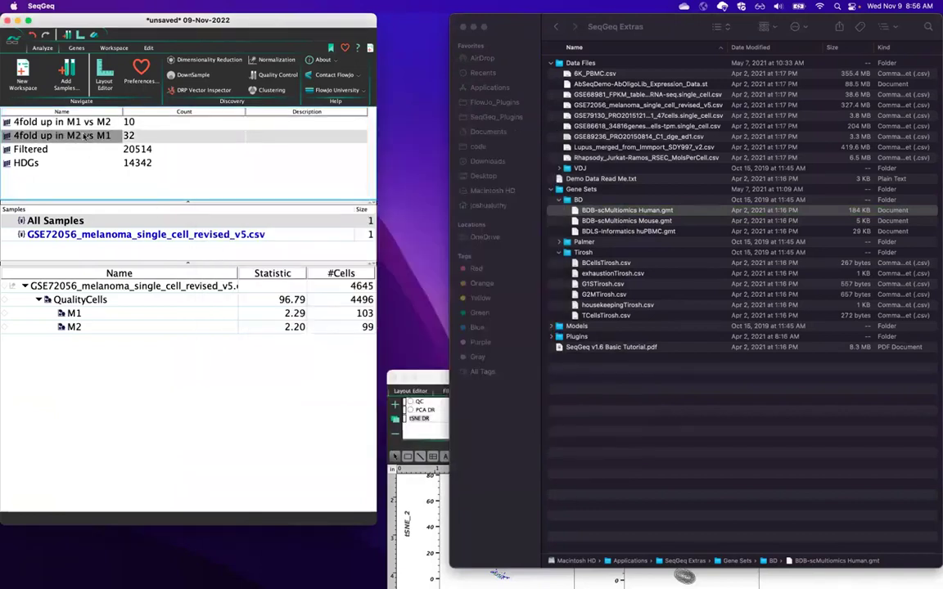
pyautogui.rightClick(85, 136)
pyautogui.click(121, 177)
pyautogui.click(456, 310)
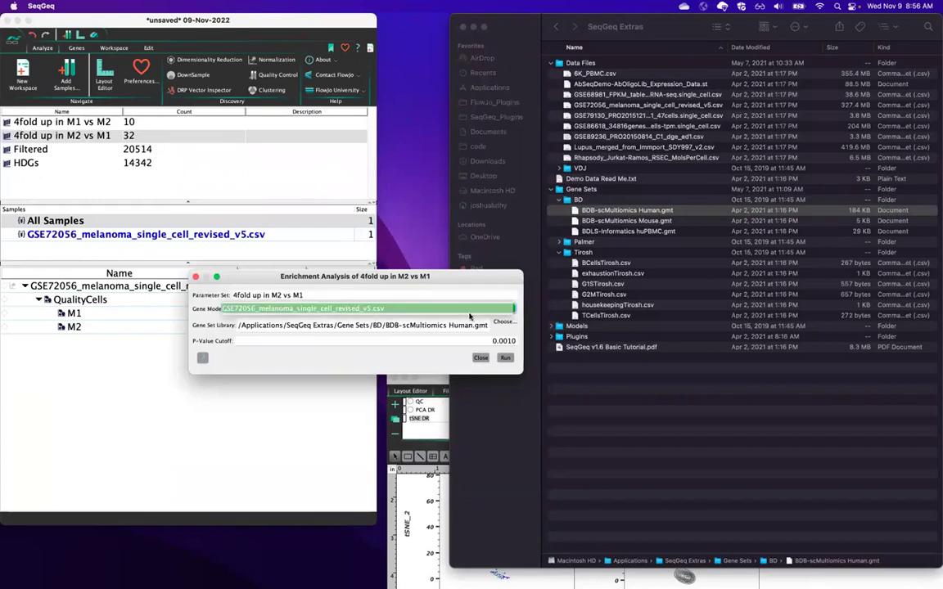
pyautogui.click(361, 311)
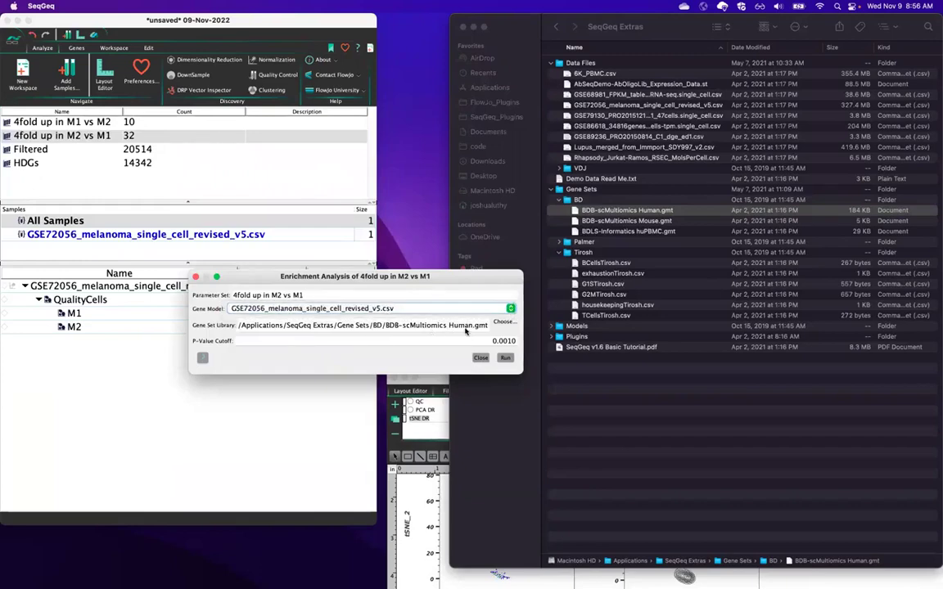
pyautogui.click(507, 358)
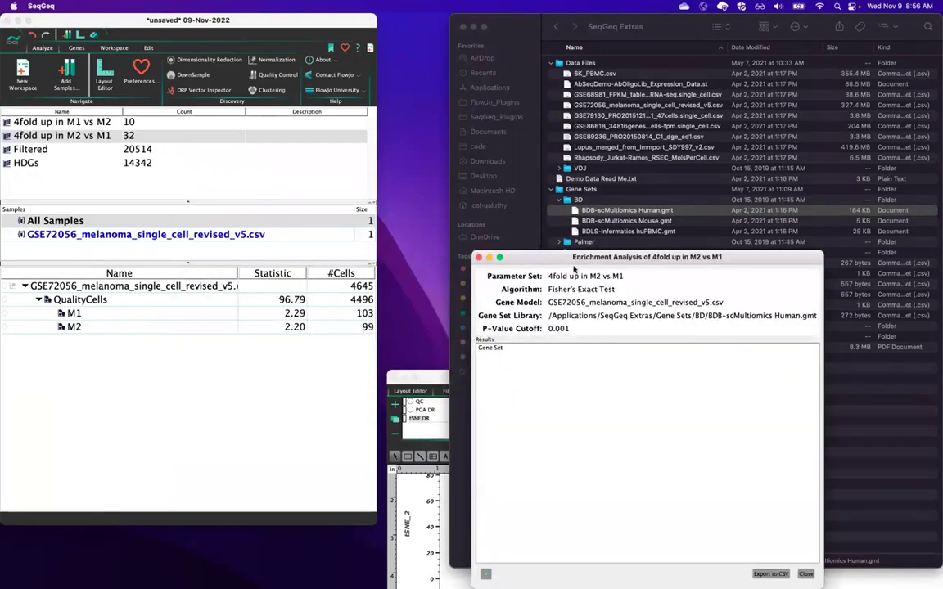
pyautogui.moveTo(574, 267); pyautogui.dragTo(239, 102)
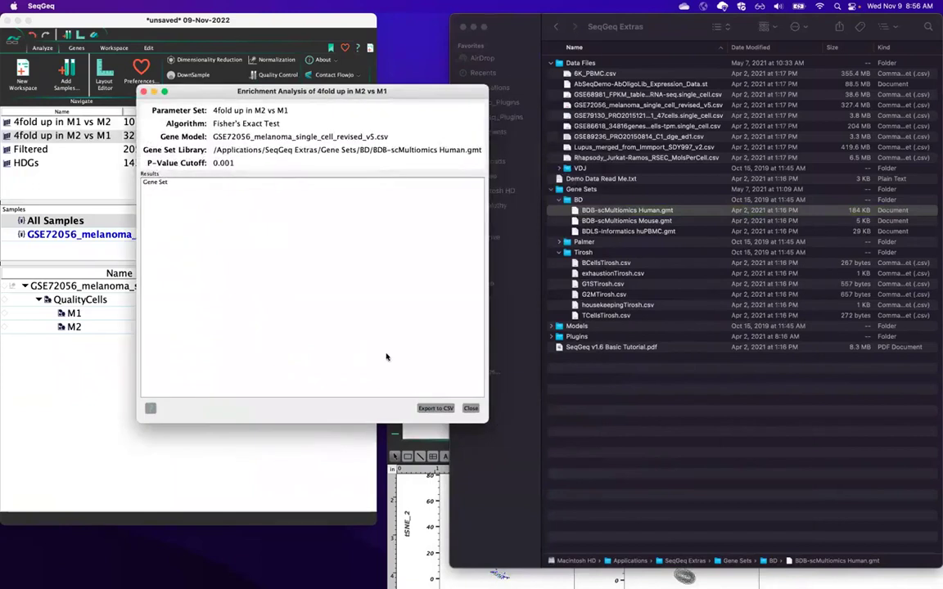
pyautogui.click(471, 408)
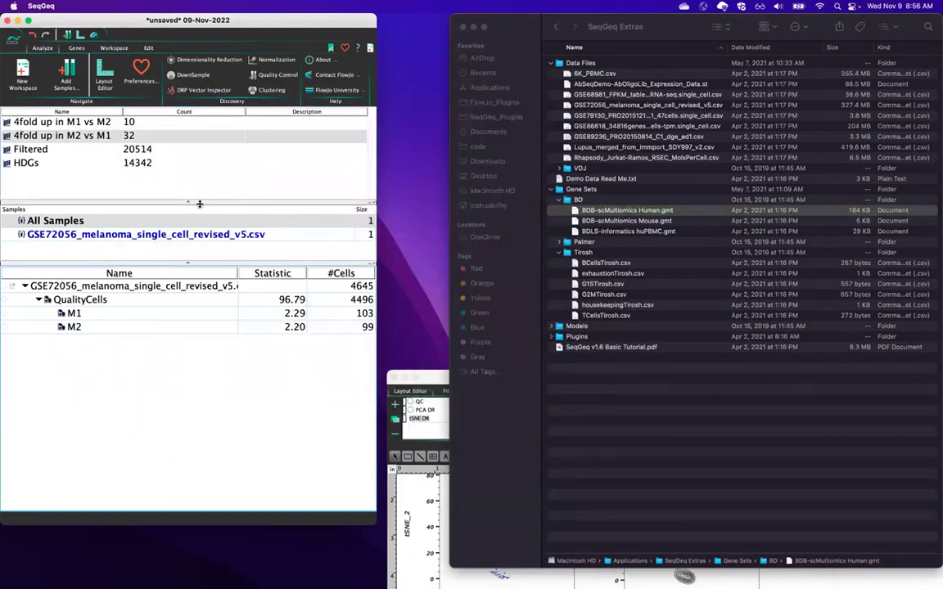
pyautogui.moveTo(194, 201); pyautogui.dragTo(193, 191)
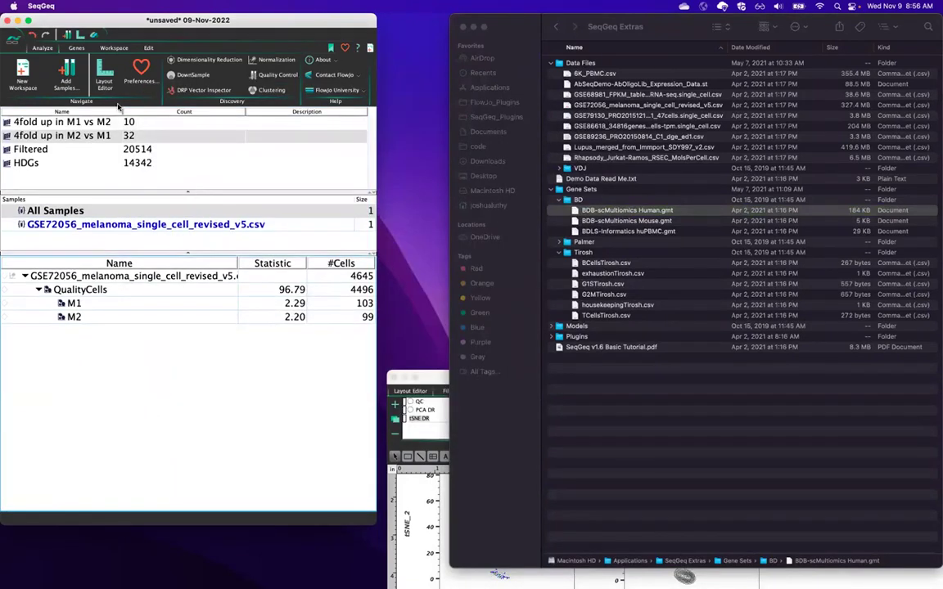
pyautogui.moveTo(120, 109); pyautogui.dragTo(136, 110)
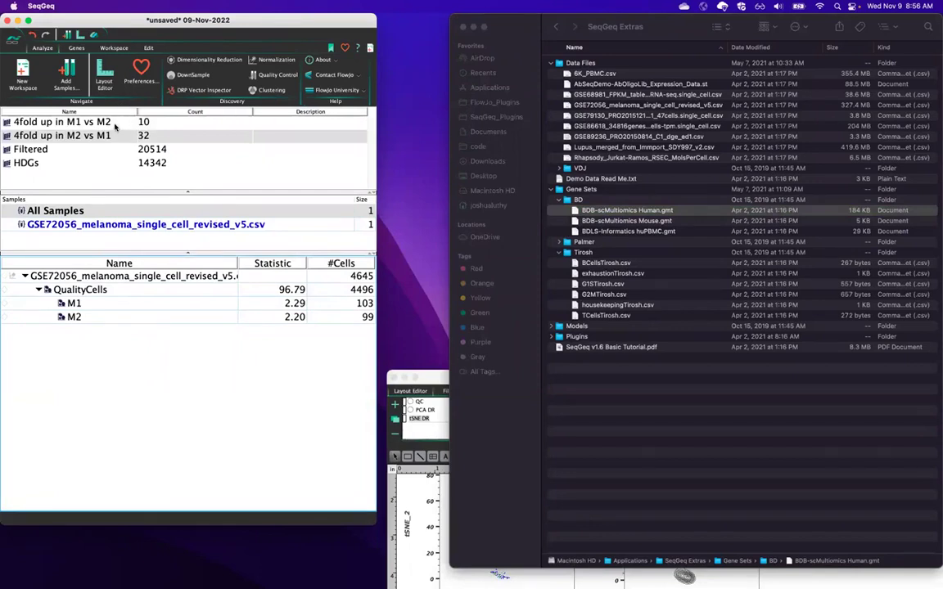
# - Inspect the 4fold up in M2 vs M1 gene set and select all its gene rows
pyautogui.rightClick(89, 137)
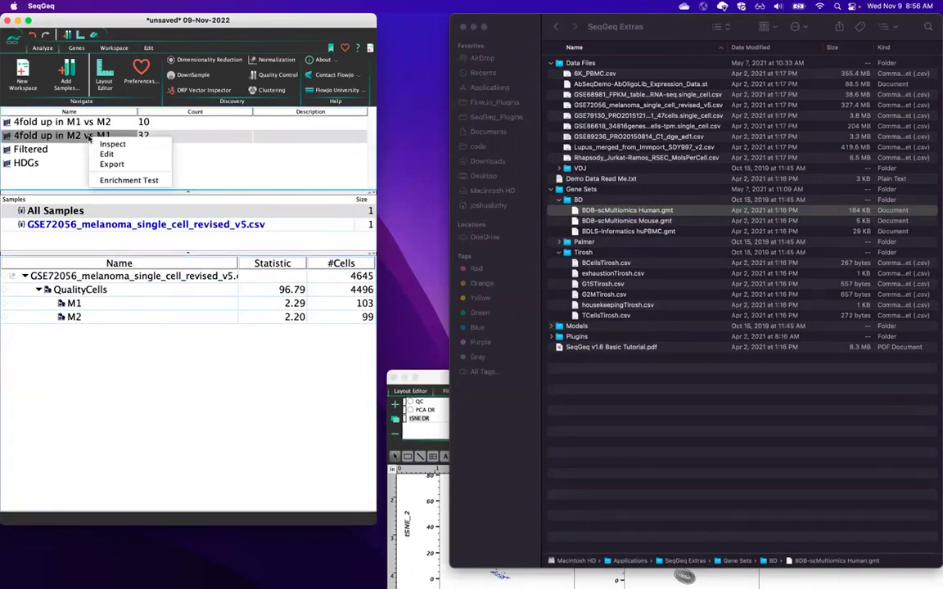
pyautogui.click(111, 144)
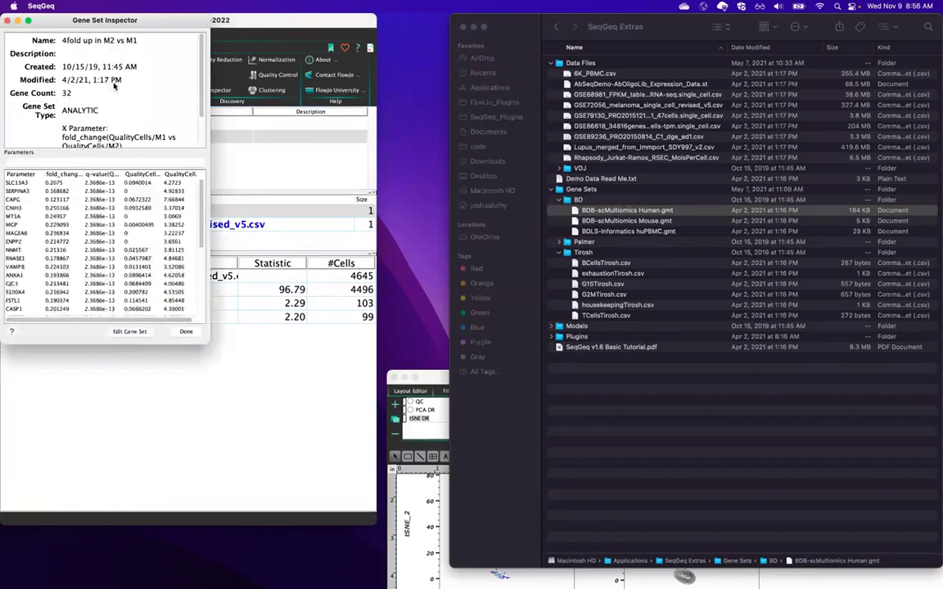
pyautogui.moveTo(151, 26); pyautogui.dragTo(262, 51)
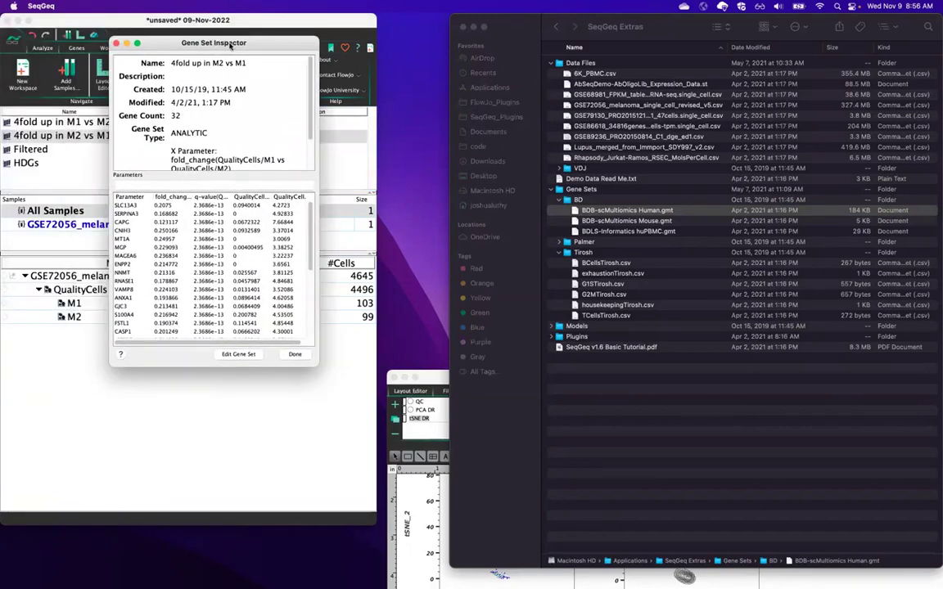
pyautogui.click(175, 257)
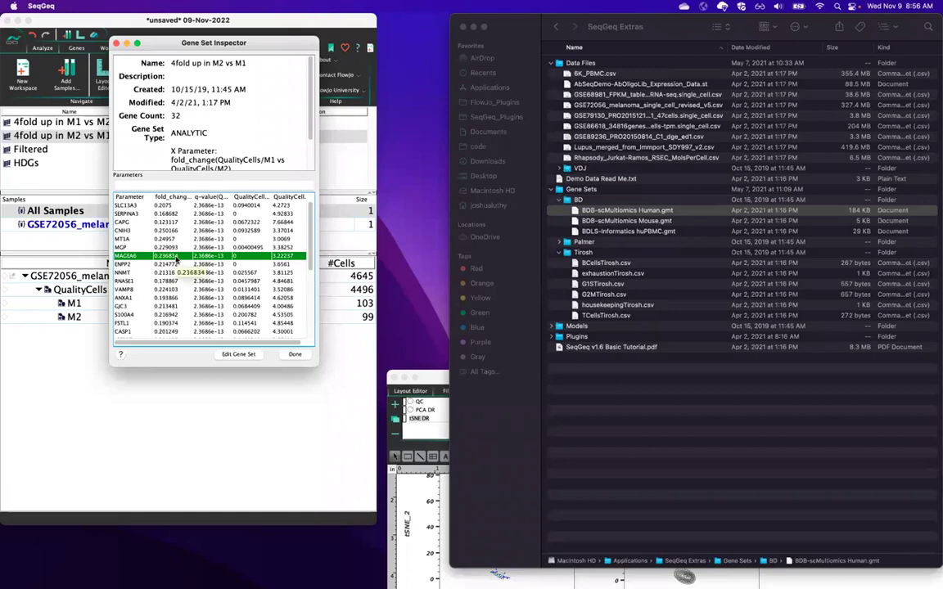
pyautogui.press('super+a')
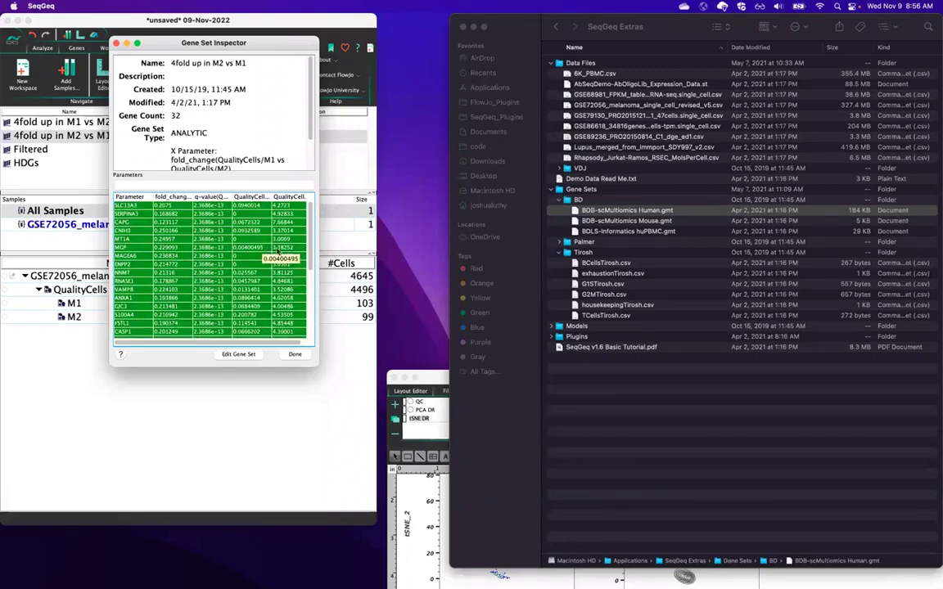
pyautogui.moveTo(443, 575)
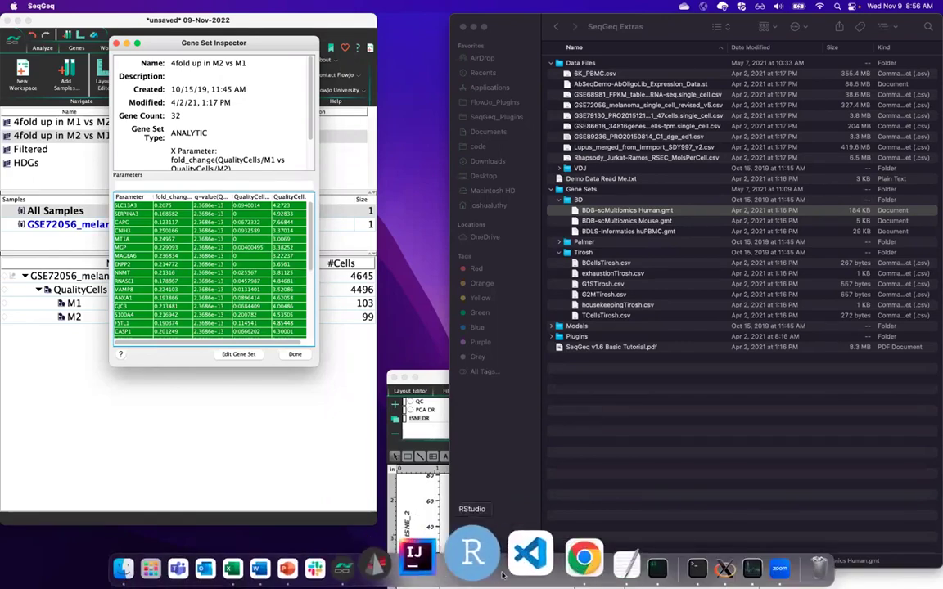
# - Paste the copied 4fold up in M2 vs M1 gene table into a new TextEdit document
pyautogui.click(563, 576)
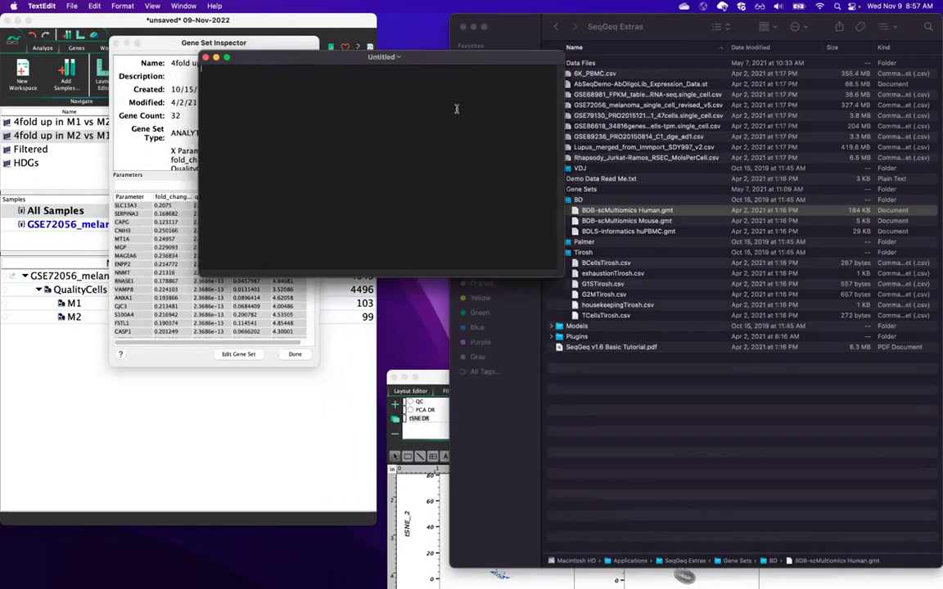
pyautogui.press('super+v')
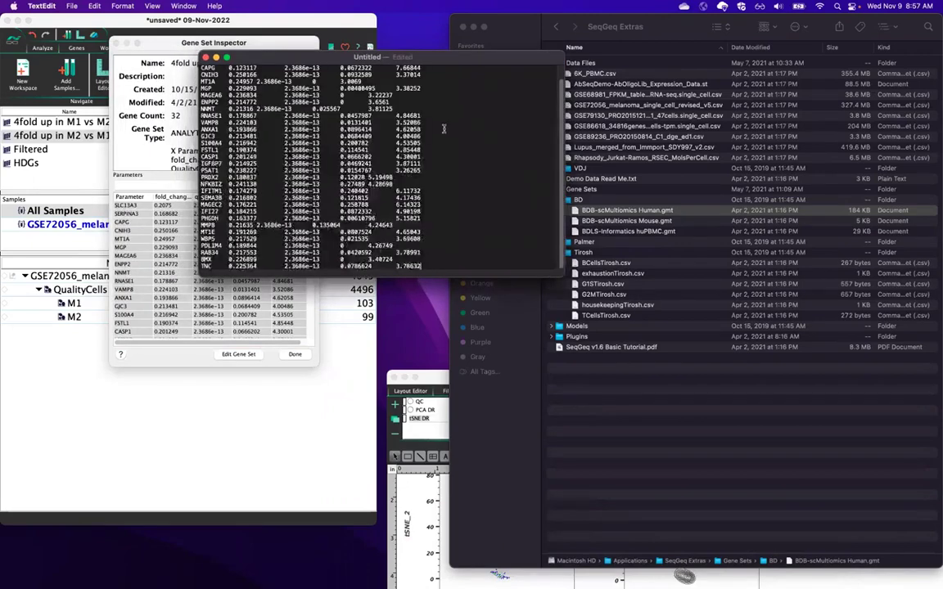
pyautogui.scroll(2, 398, 116)
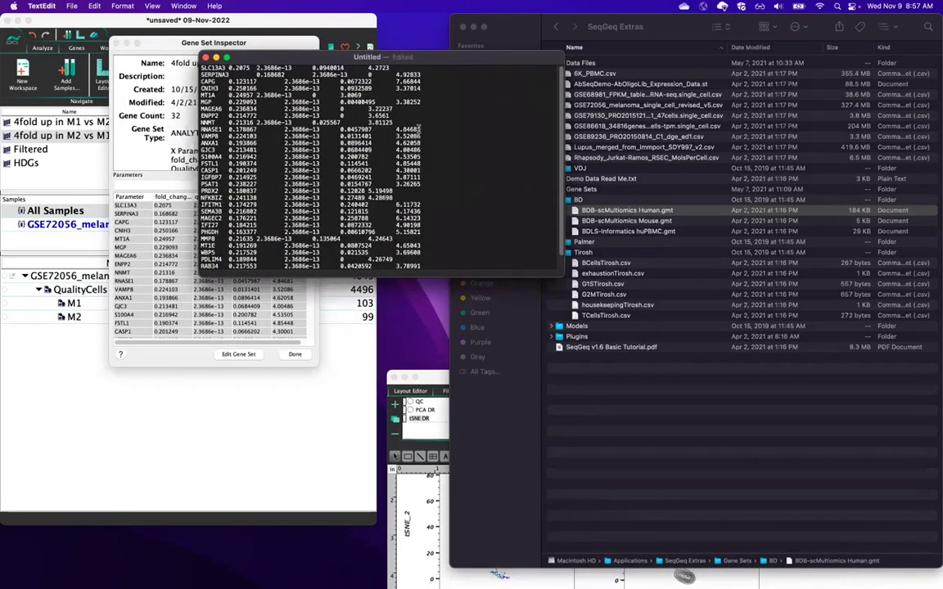
pyautogui.moveTo(317, 55); pyautogui.dragTo(307, 61)
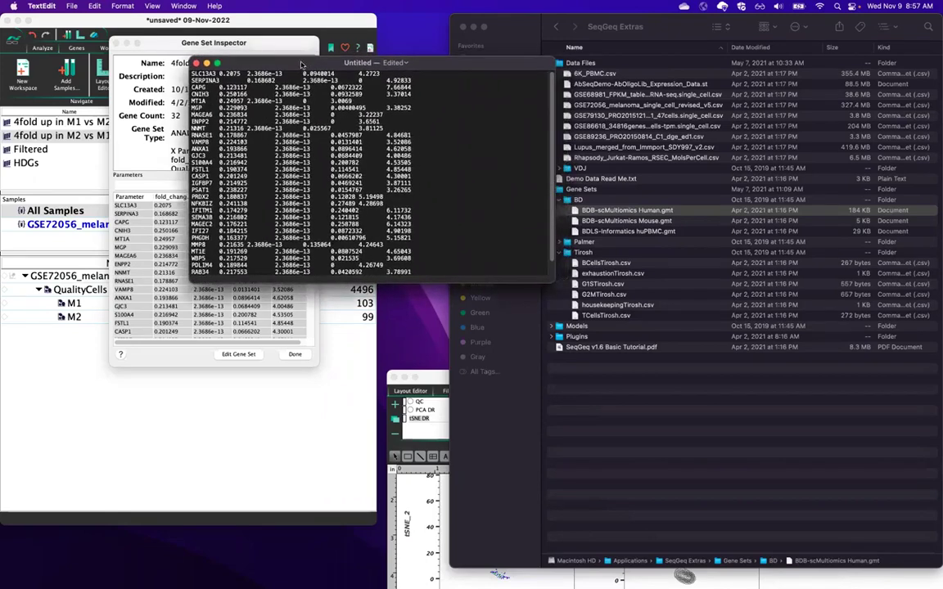
pyautogui.moveTo(243, 66); pyautogui.dragTo(185, 65)
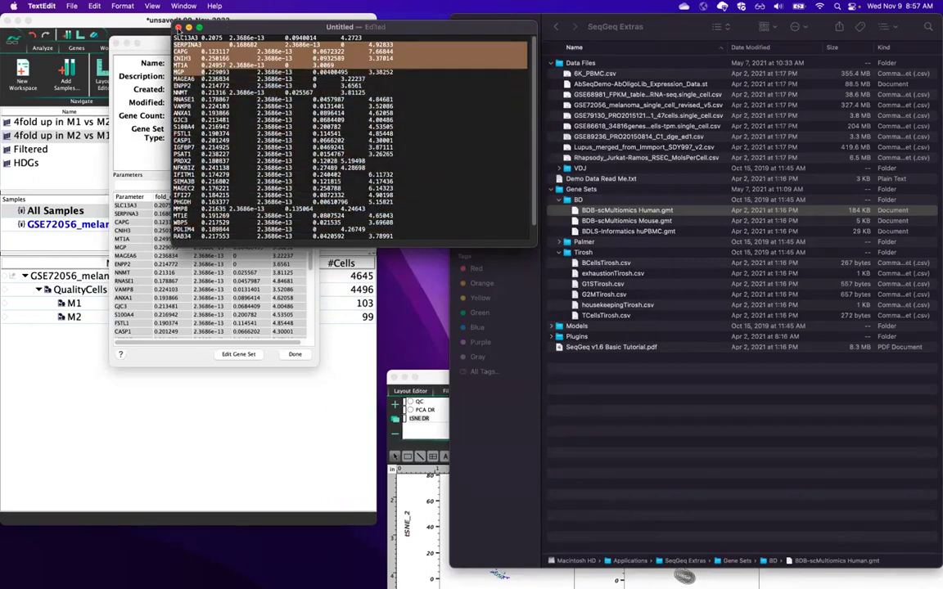
# - Discard the untitled TextEdit gene table without saving and close the Gene Set Inspector
pyautogui.click(178, 27)
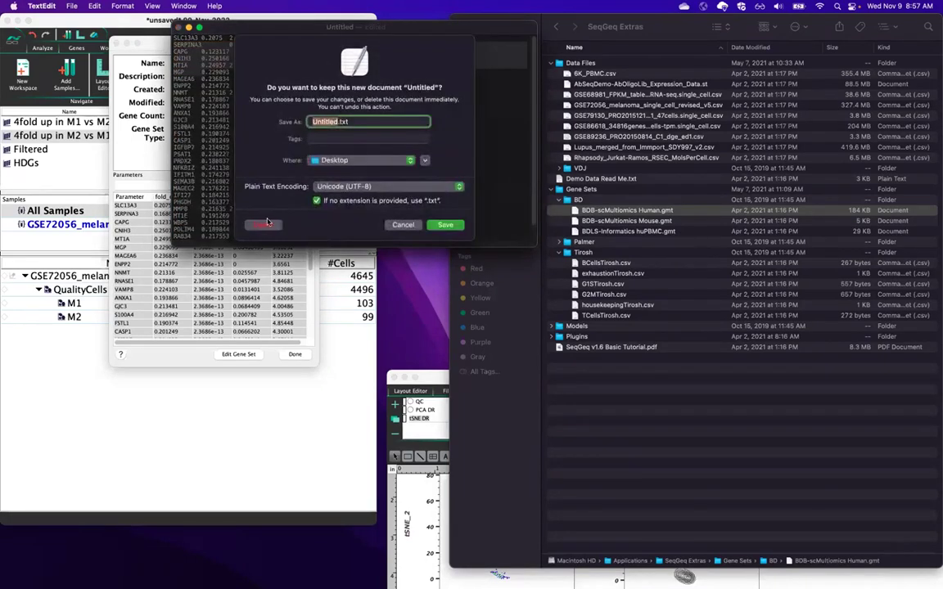
pyautogui.click(263, 225)
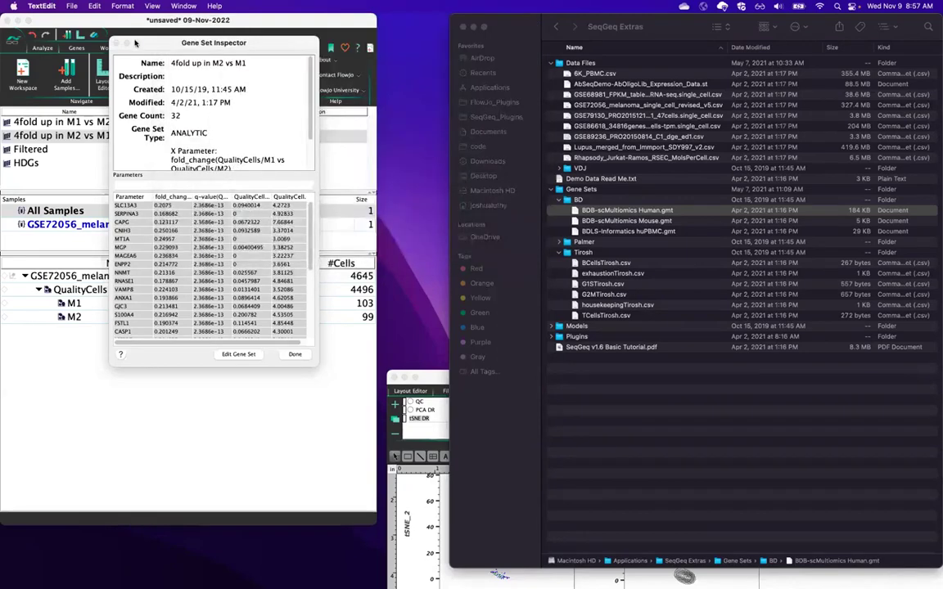
pyautogui.click(106, 38)
# - Close the Finder window and zoom the Layouts window to fill the right side
pyautogui.click(348, 137)
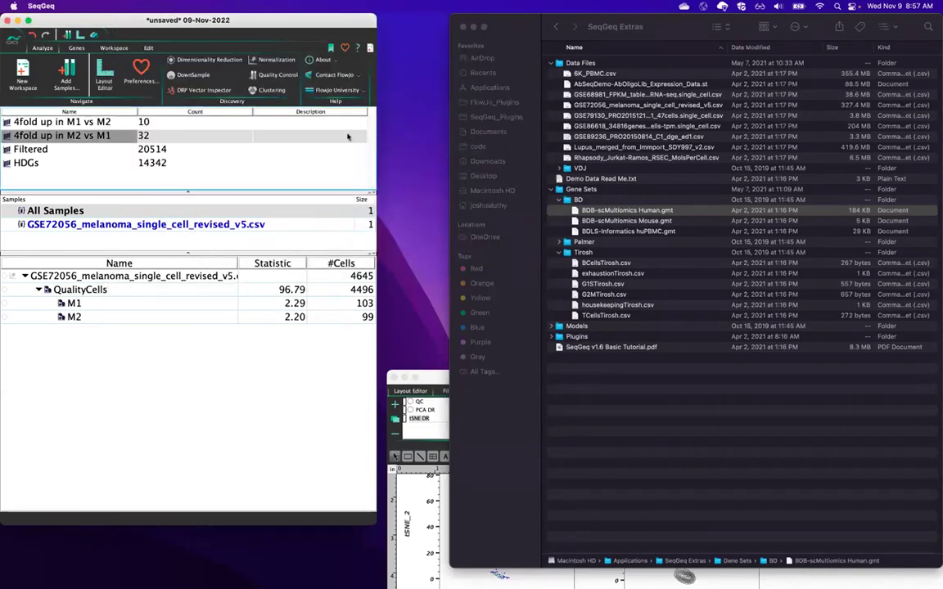
pyautogui.click(404, 163)
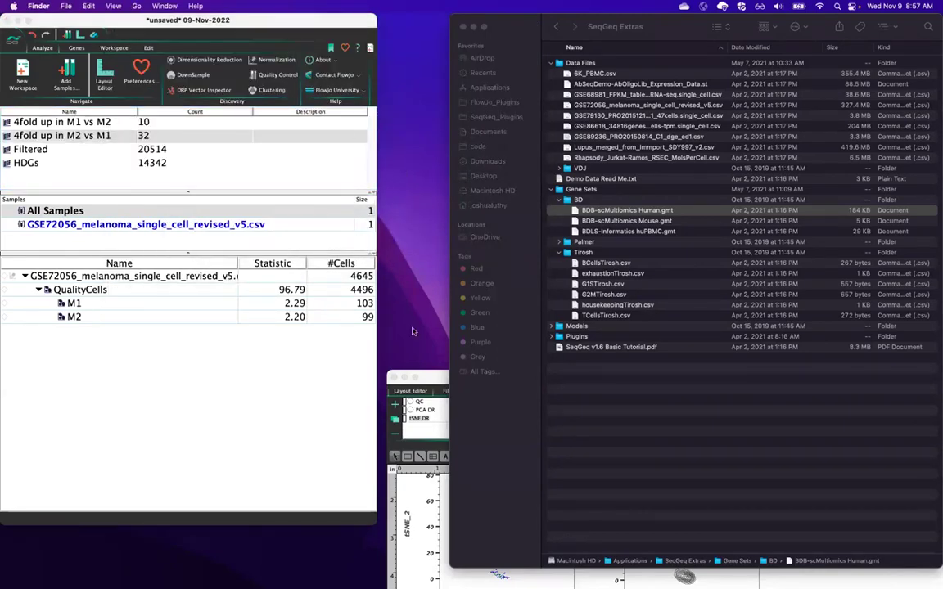
pyautogui.click(463, 27)
pyautogui.click(667, 392)
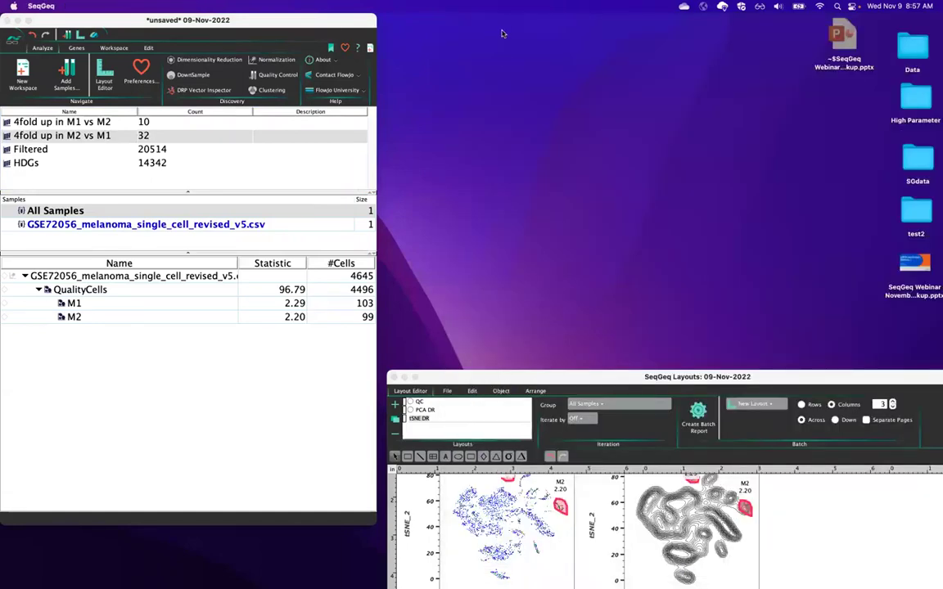
pyautogui.doubleClick(667, 391)
# - Select QualityCells and launch the Phenograph plugin from Analyze > Plugins, moving its dialog higher
pyautogui.scroll(2, 686, 336)
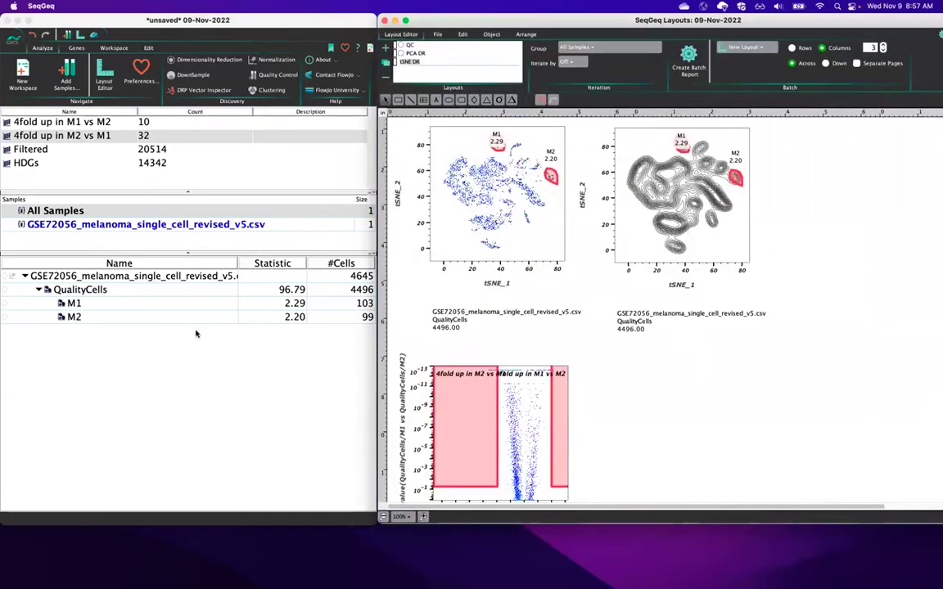
pyautogui.scroll(-4, 622, 360)
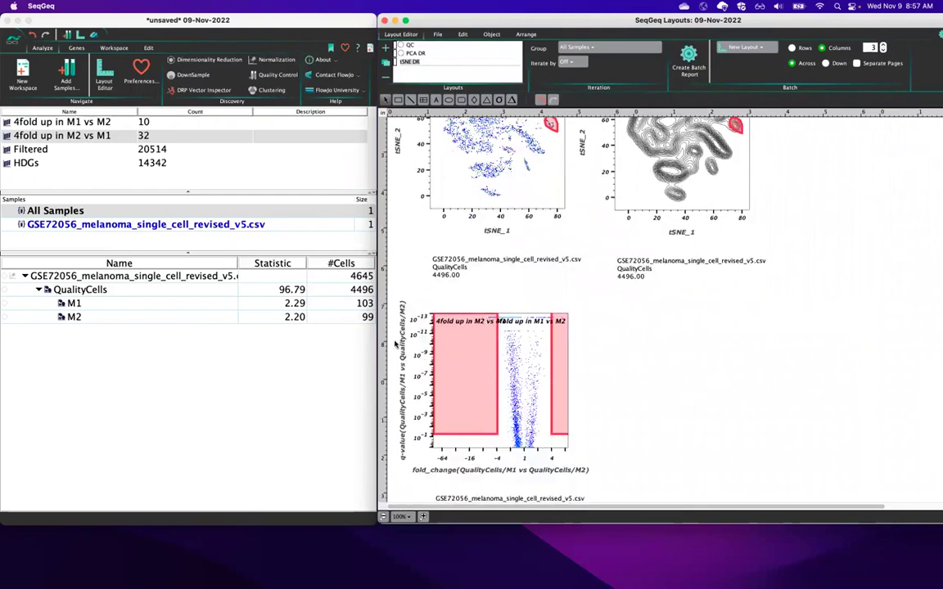
pyautogui.click(258, 383)
pyautogui.scroll(4, 736, 364)
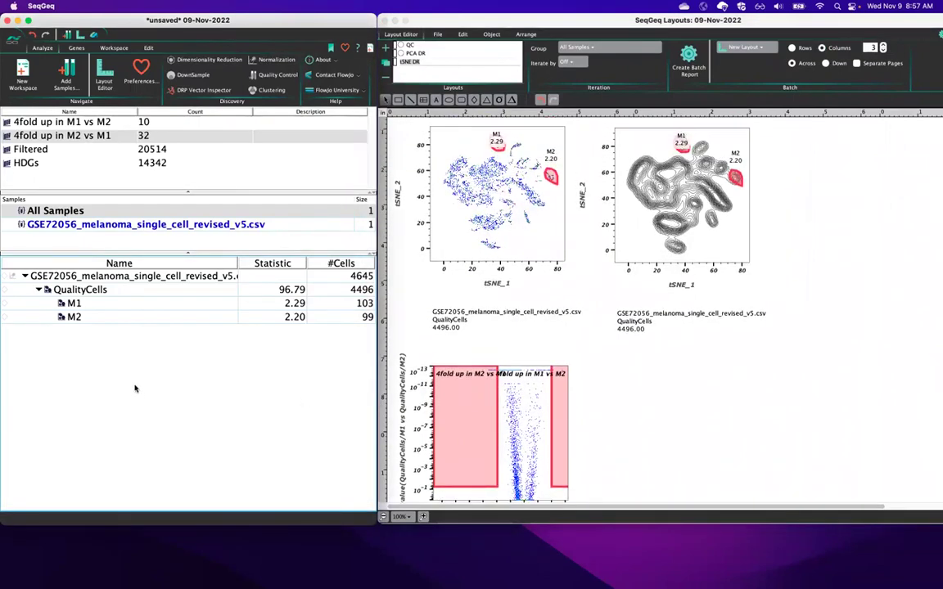
pyautogui.click(85, 292)
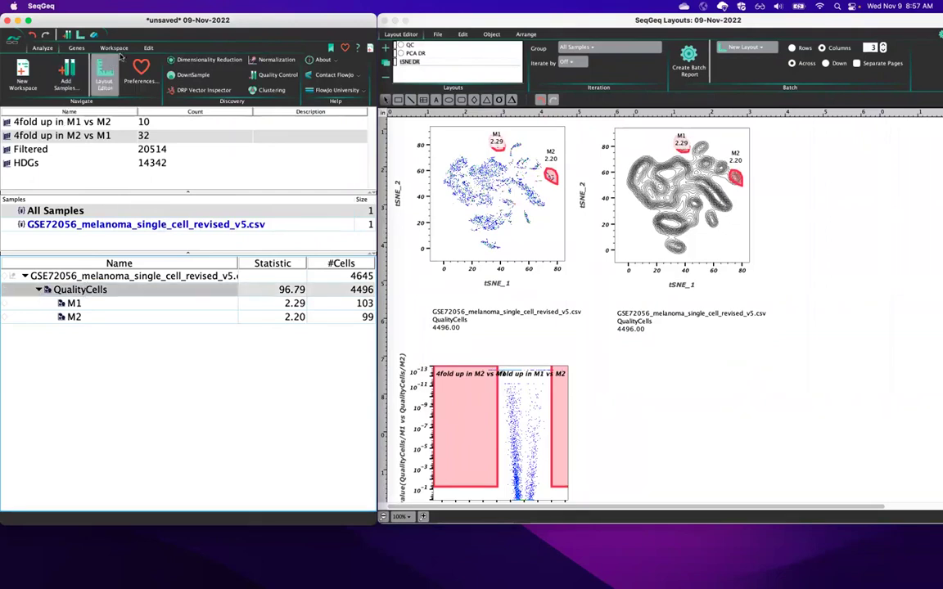
pyautogui.click(42, 47)
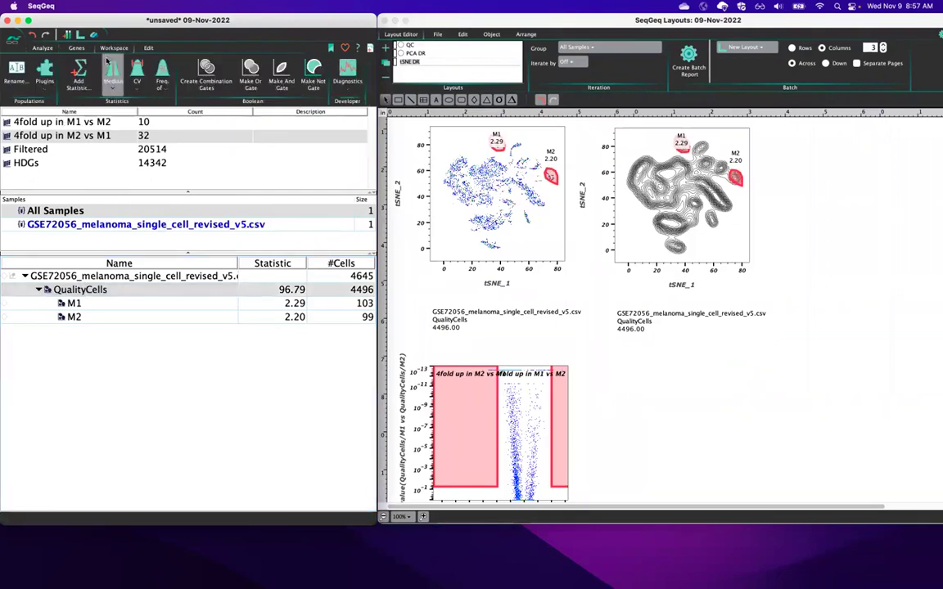
pyautogui.click(44, 82)
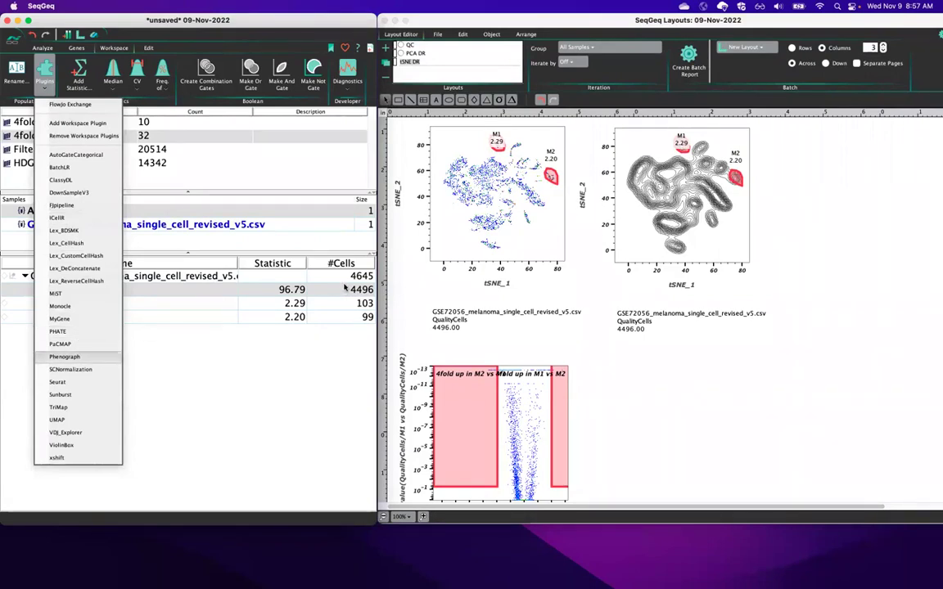
pyautogui.press('Return')
pyautogui.moveTo(415, 146); pyautogui.dragTo(401, 72)
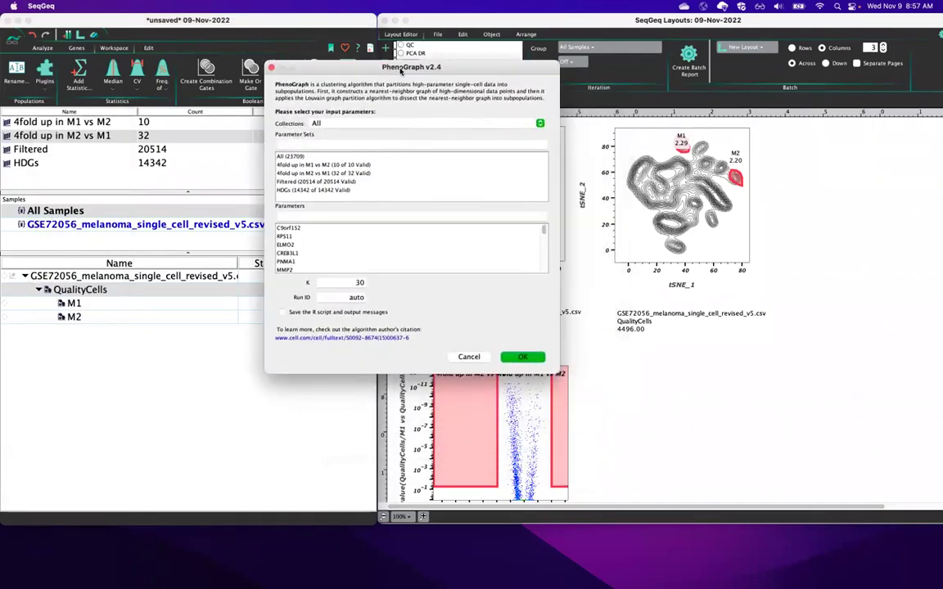
# - Filter the parameter list to 'PC_' and select all the PC parameters
pyautogui.click(289, 156)
pyautogui.click(299, 216)
pyautogui.write('PC-')
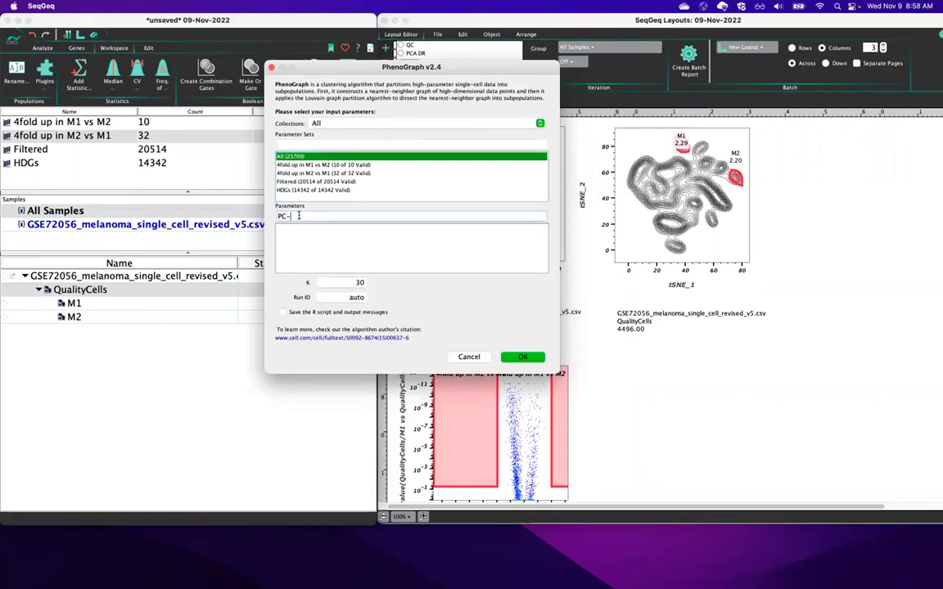
pyautogui.press('BackSpace')
pyautogui.write('_')
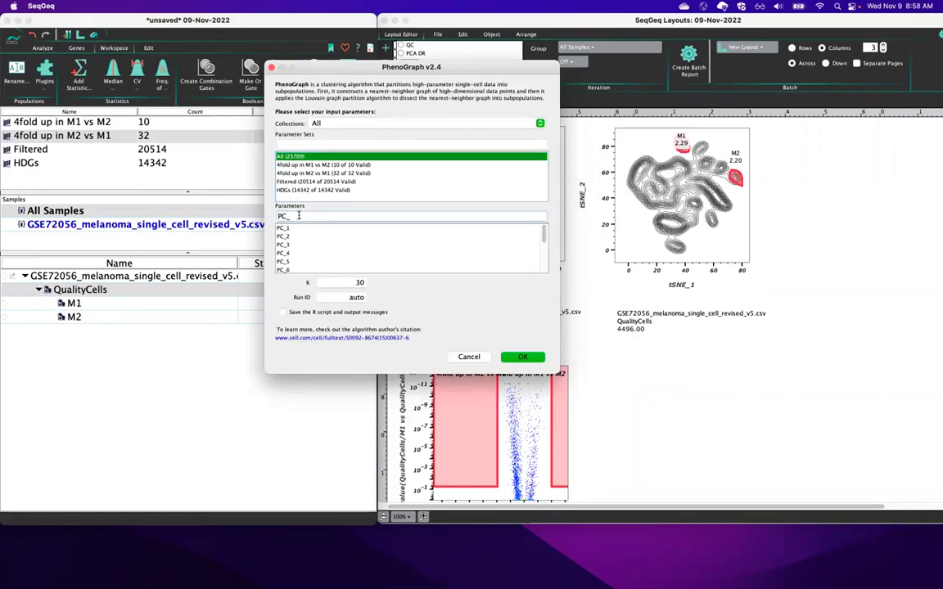
pyautogui.click(304, 245)
pyautogui.press('super+a')
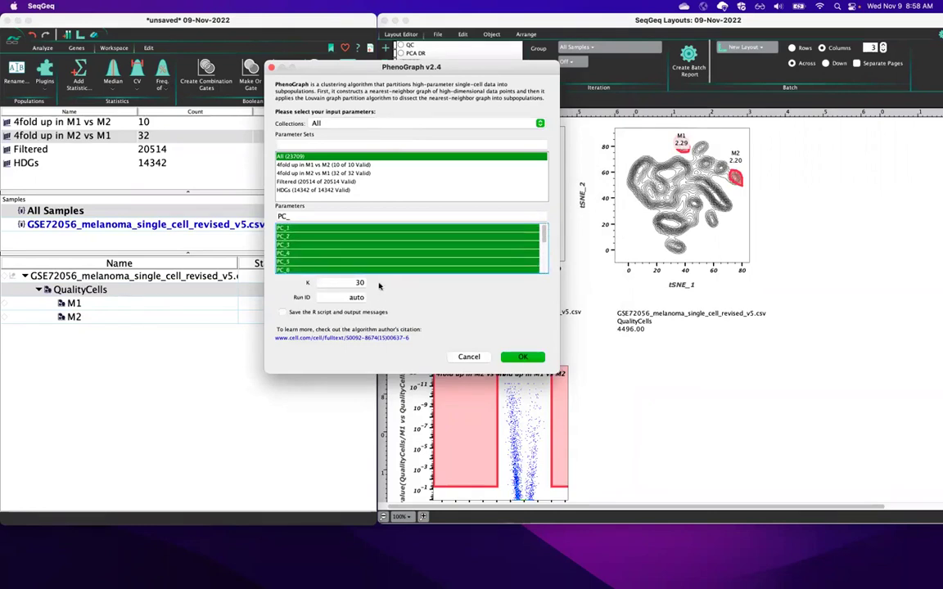
# - Set K to 50 and run PhenoGraph
pyautogui.click(354, 283)
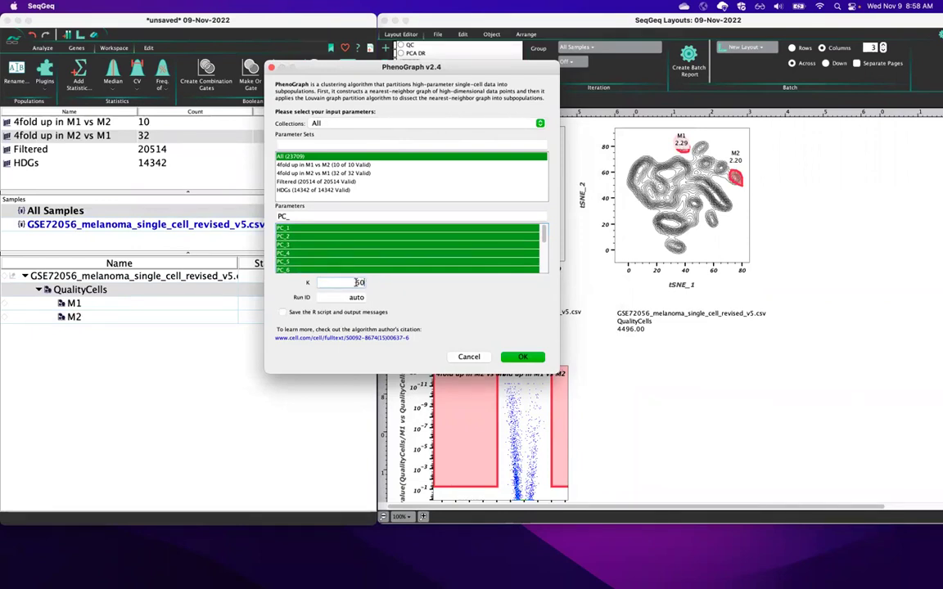
pyautogui.click(521, 359)
pyautogui.moveTo(411, 66); pyautogui.dragTo(456, 161)
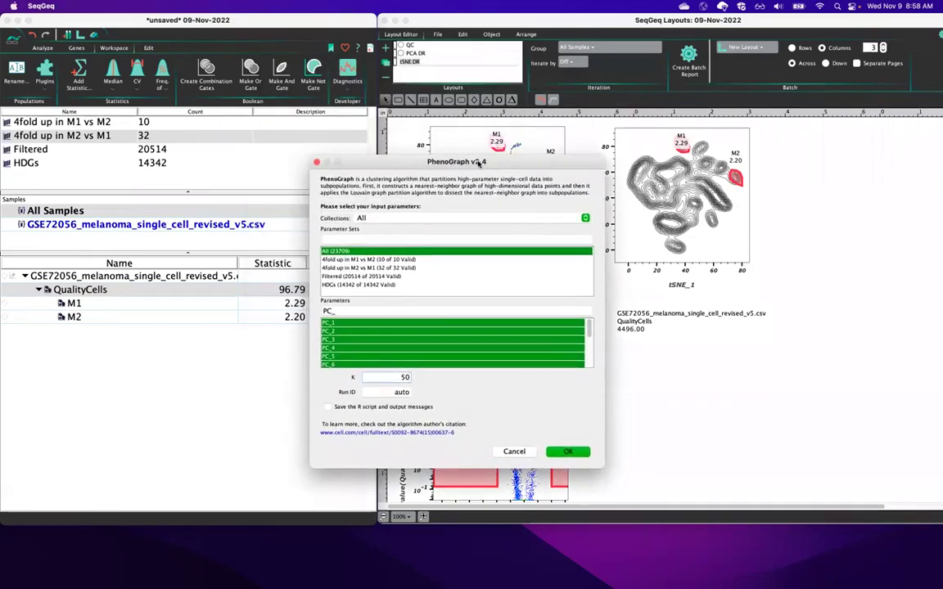
pyautogui.click(583, 453)
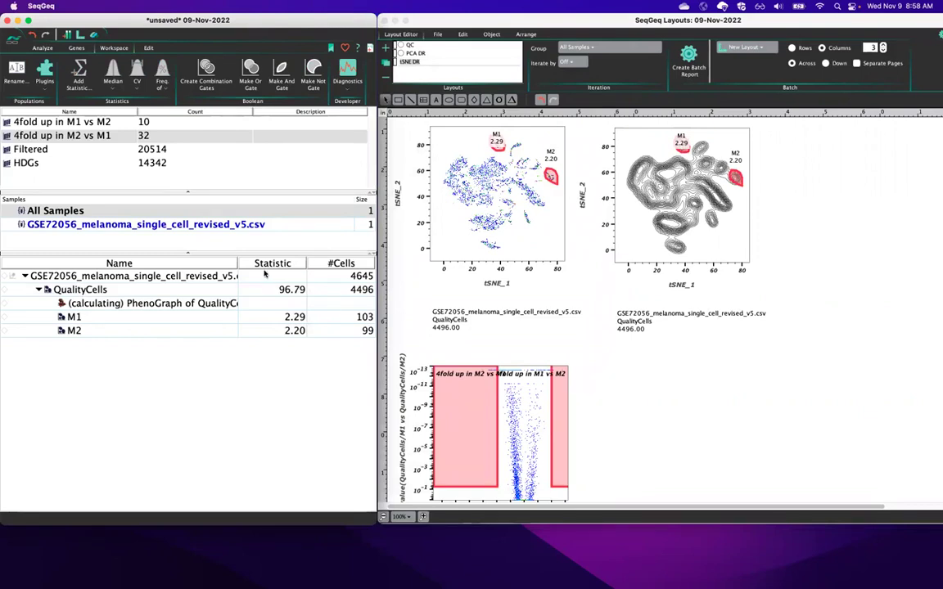
# - Widen the Name column to show the Phenograph_AD84 clusters and close the histogram window
pyautogui.moveTo(238, 262); pyautogui.dragTo(267, 265)
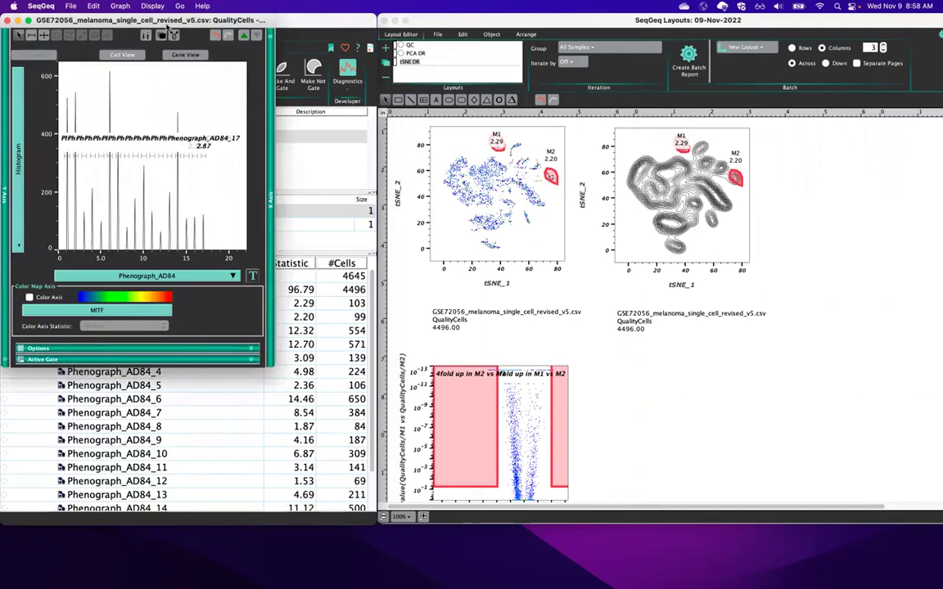
pyautogui.moveTo(170, 18); pyautogui.dragTo(464, 43)
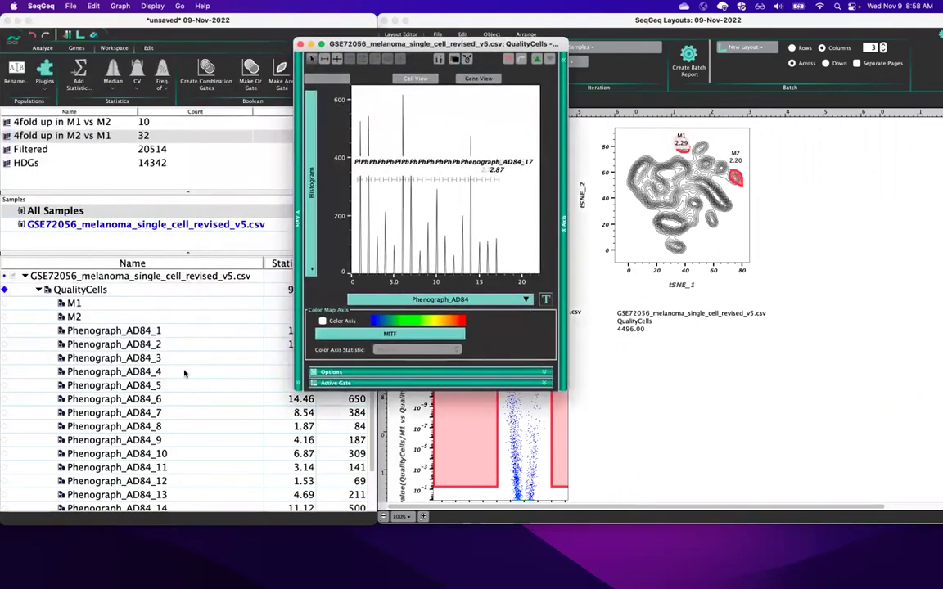
pyautogui.scroll(-3, 184, 374)
pyautogui.scroll(3, 184, 373)
pyautogui.moveTo(361, 46); pyautogui.dragTo(190, 47)
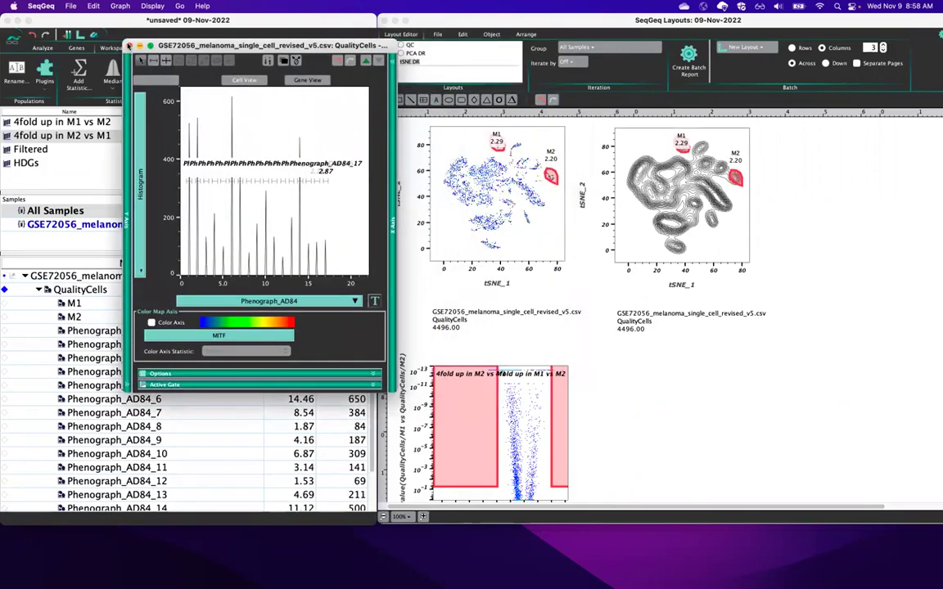
pyautogui.click(128, 45)
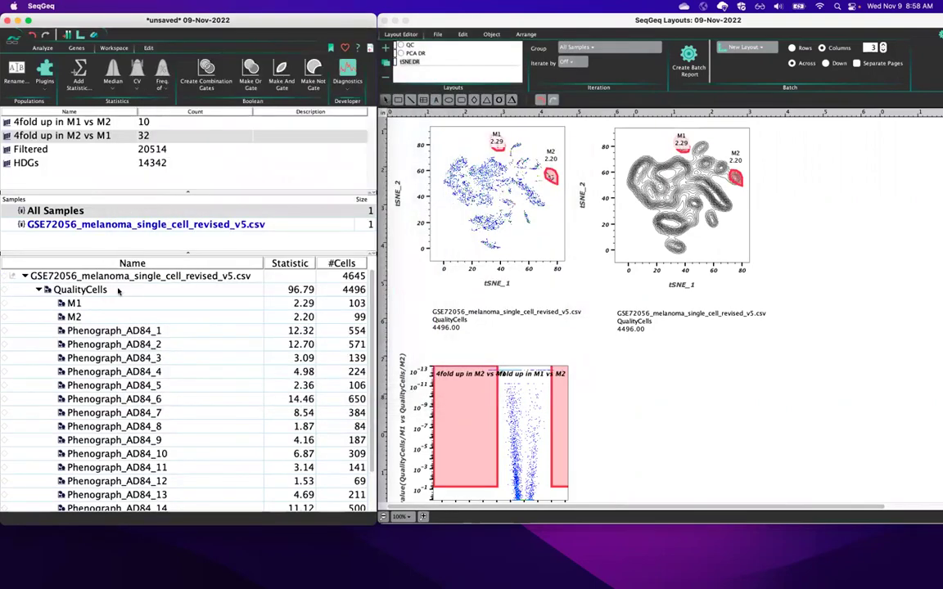
# - Plot QualityCells as tSNE_1 vs tSNE_2 with small dots and add it to the layout
pyautogui.doubleClick(260, 288)
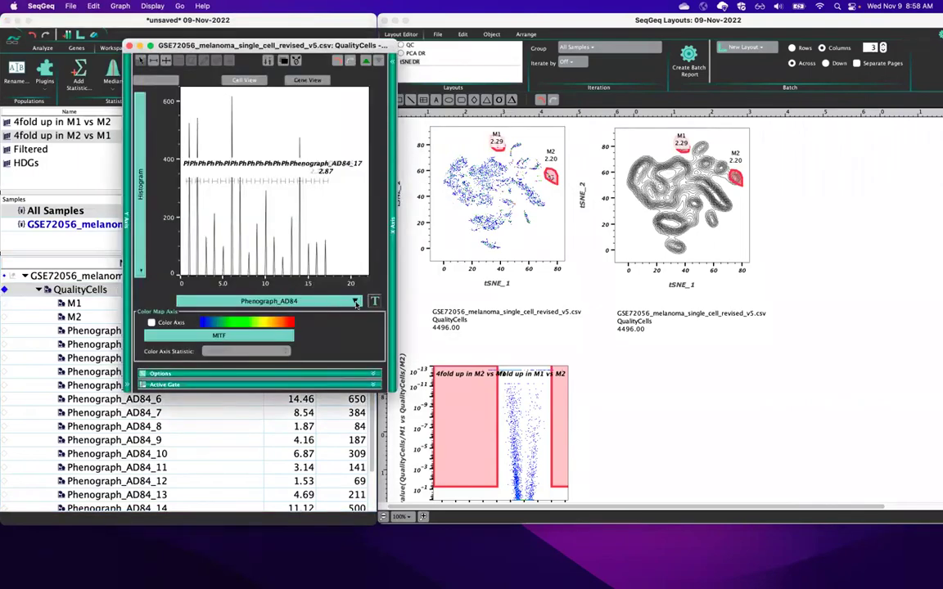
pyautogui.click(393, 290)
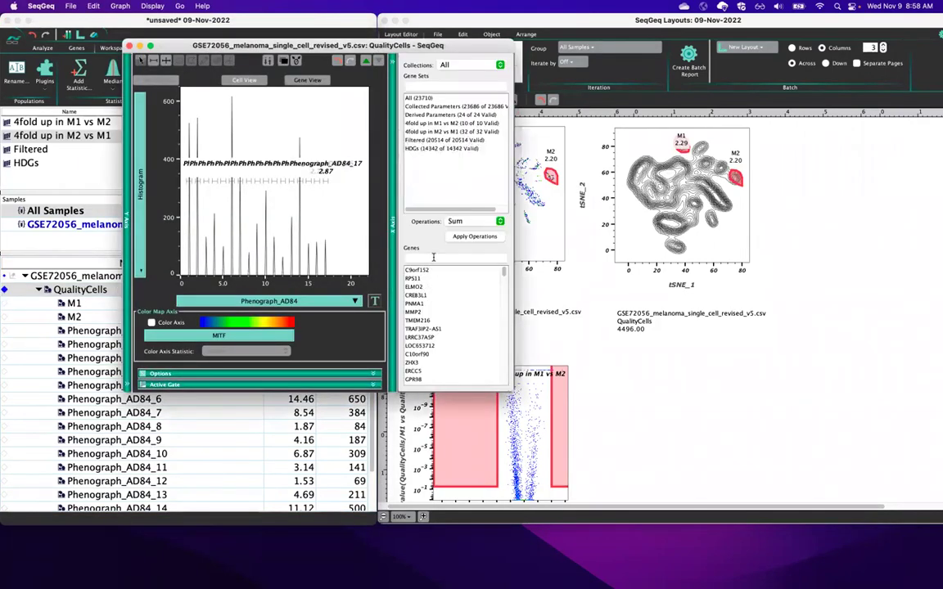
pyautogui.click(433, 257)
pyautogui.write('tsne')
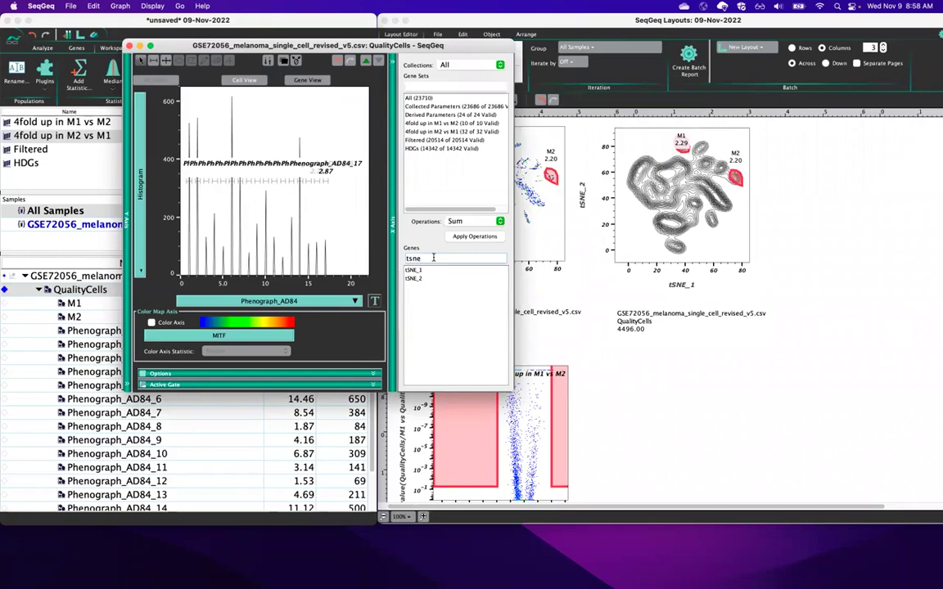
pyautogui.click(413, 269)
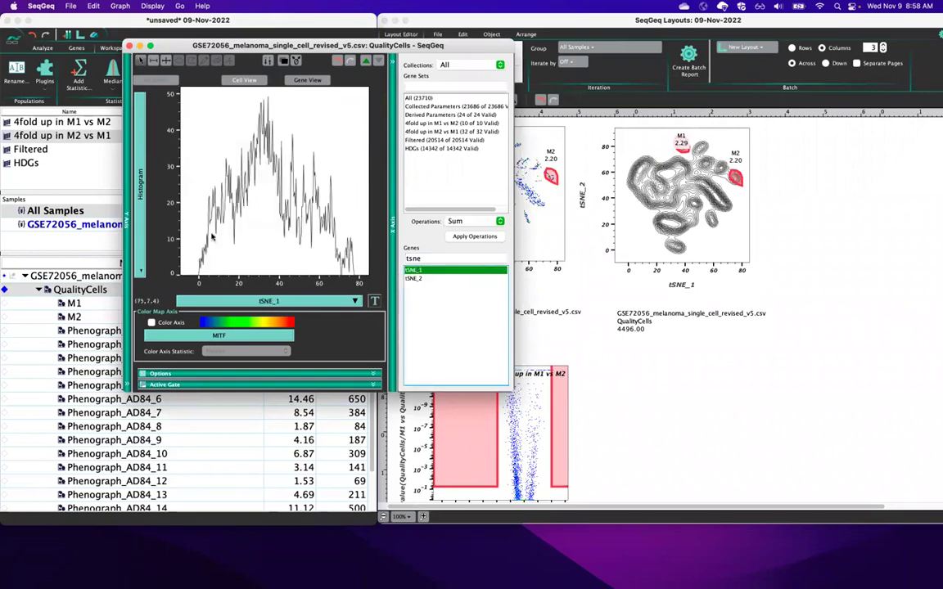
pyautogui.click(125, 237)
pyautogui.click(145, 238)
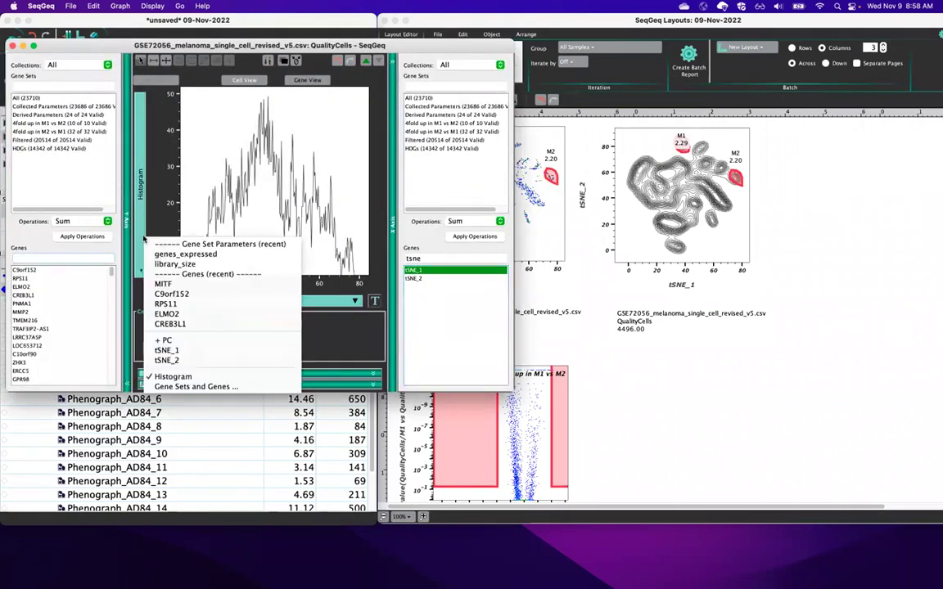
pyautogui.click(199, 322)
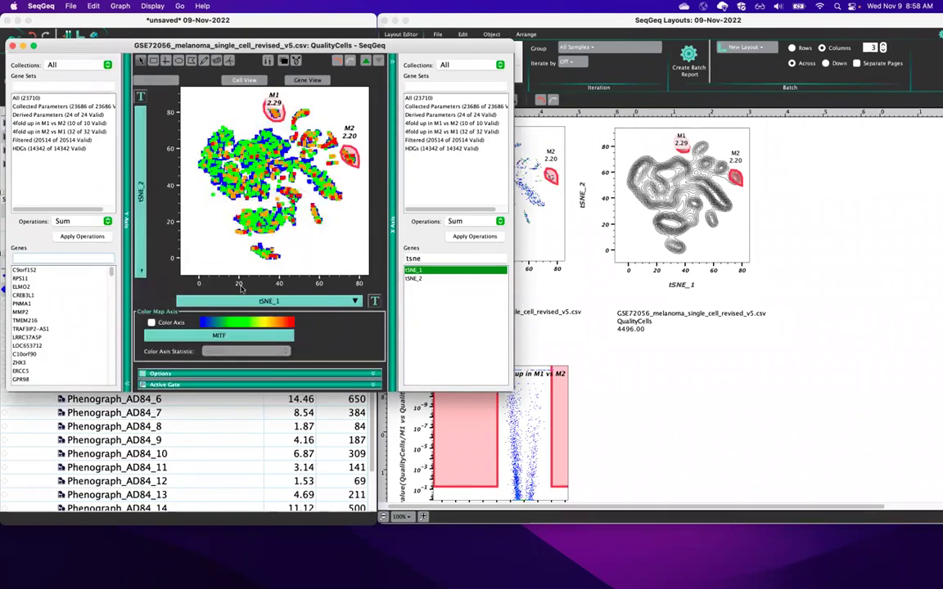
pyautogui.click(152, 6)
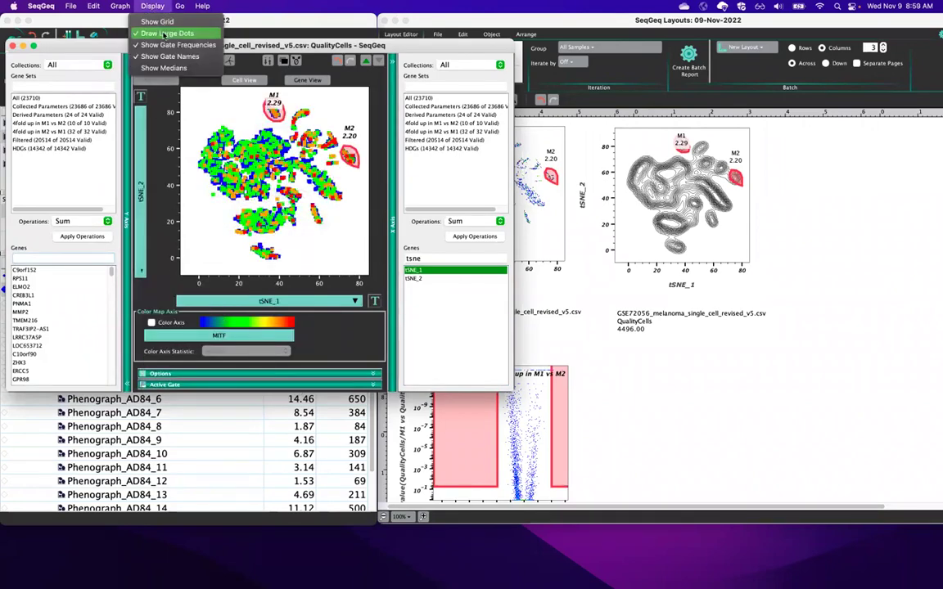
pyautogui.click(167, 32)
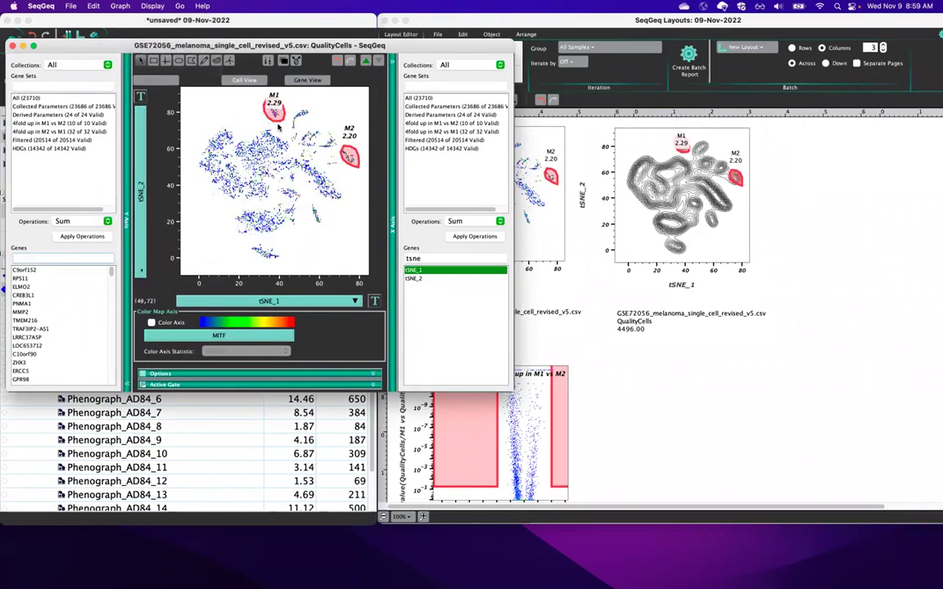
pyautogui.click(697, 350)
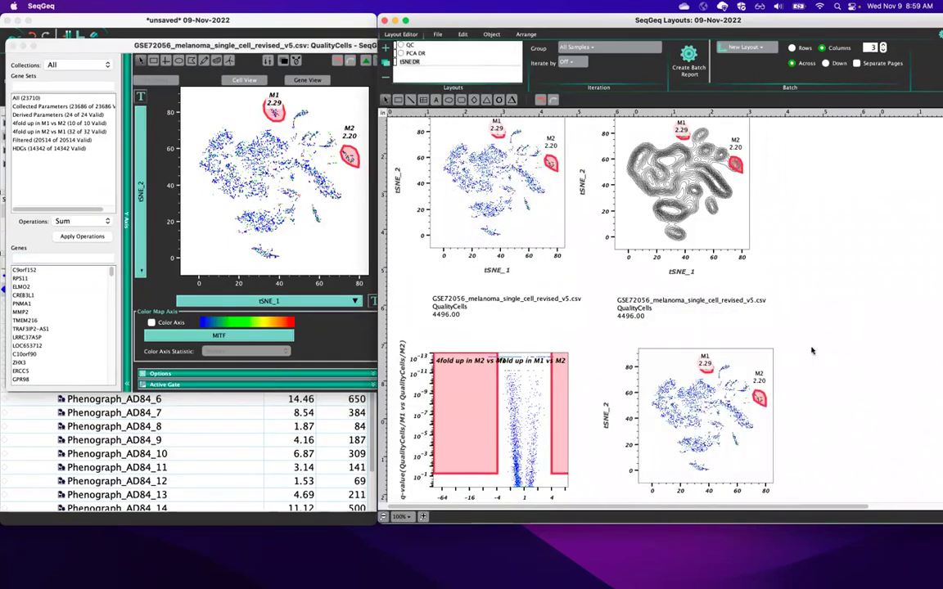
# - Overlay Phenograph_AD84_1 through _17 onto the layout's bottom-right tSNE plot
pyautogui.click(131, 398)
pyautogui.scroll(-3, 189, 491)
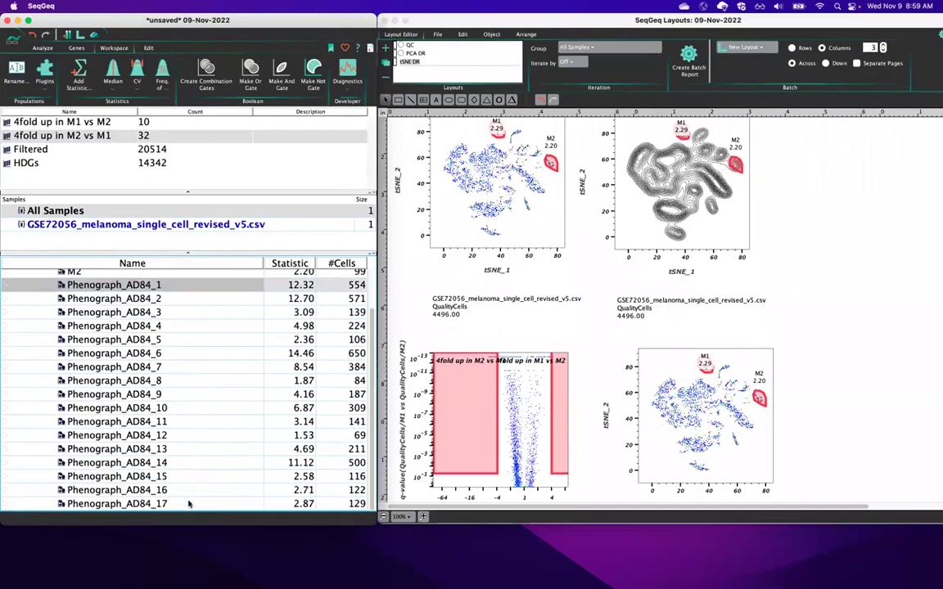
pyautogui.click(189, 504)
pyautogui.moveTo(149, 300); pyautogui.dragTo(779, 367)
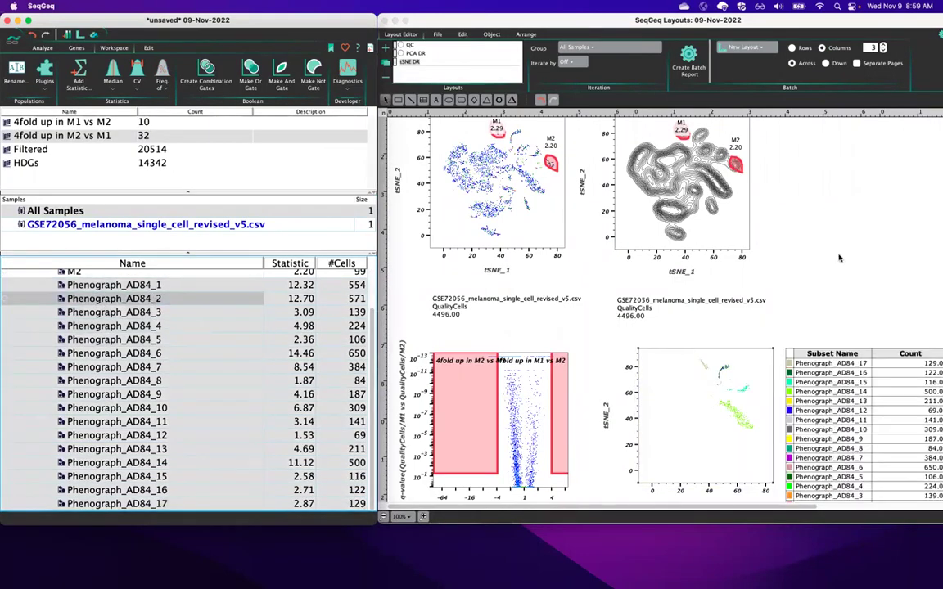
pyautogui.scroll(-2, 840, 260)
pyautogui.scroll(-3, 840, 259)
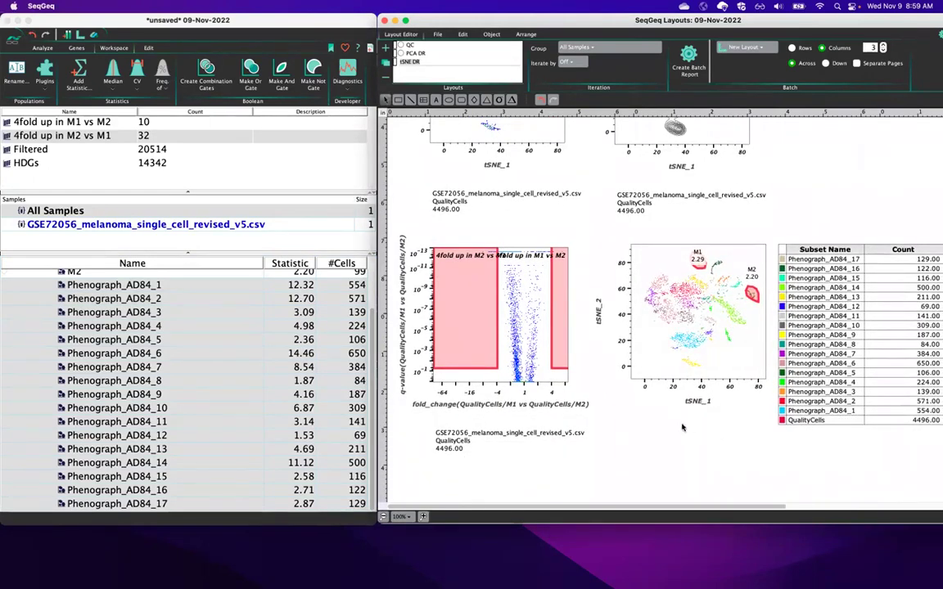
# - Turn on Use Large Dots with size 4 in the tSNE plot's Properties
pyautogui.rightClick(670, 331)
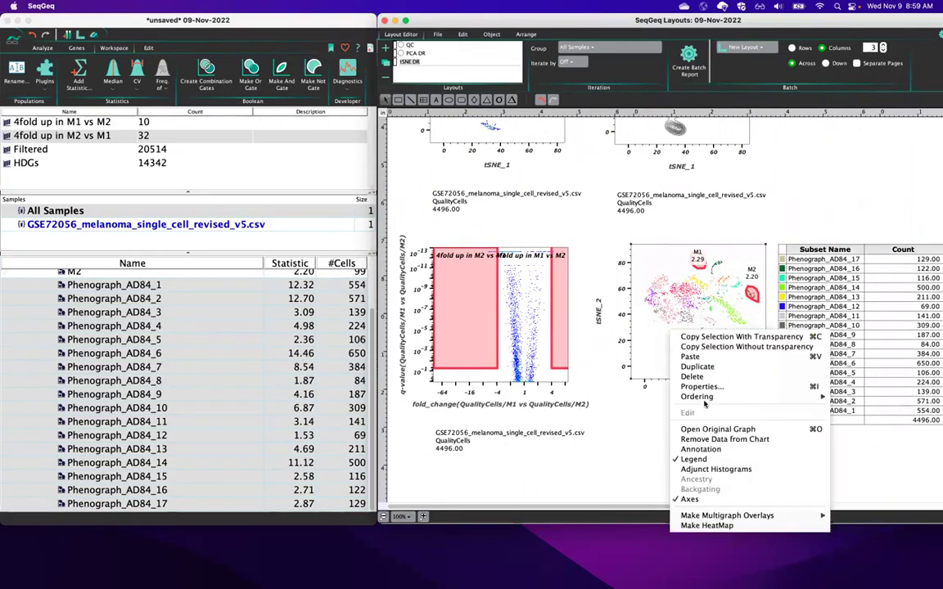
pyautogui.click(609, 442)
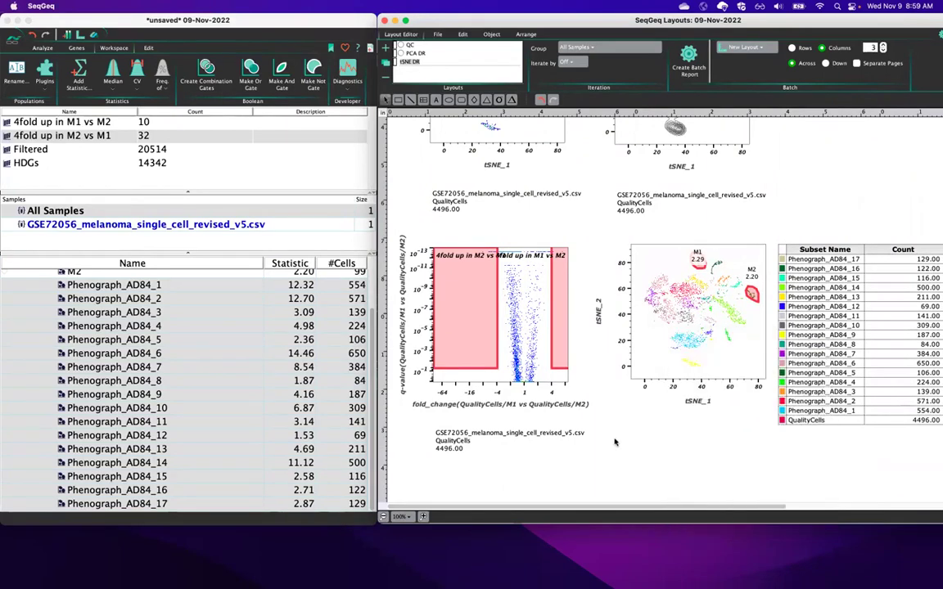
pyautogui.rightClick(728, 323)
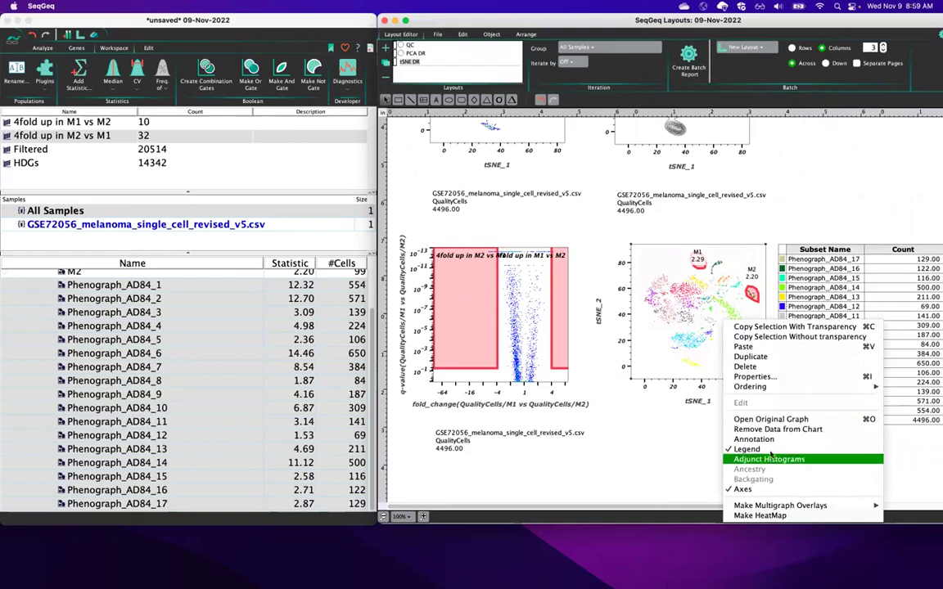
pyautogui.click(765, 376)
pyautogui.moveTo(685, 159); pyautogui.dragTo(562, 166)
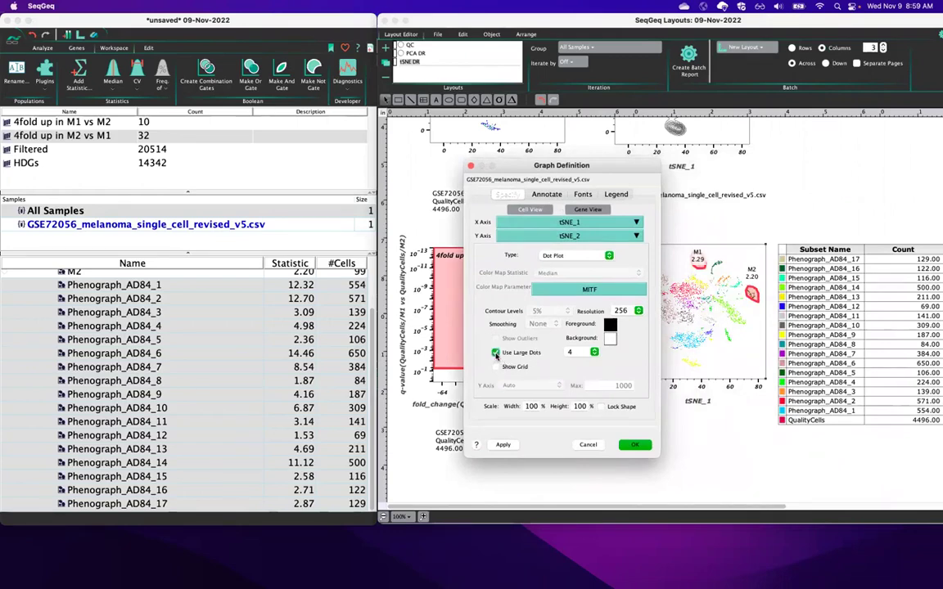
pyautogui.click(631, 444)
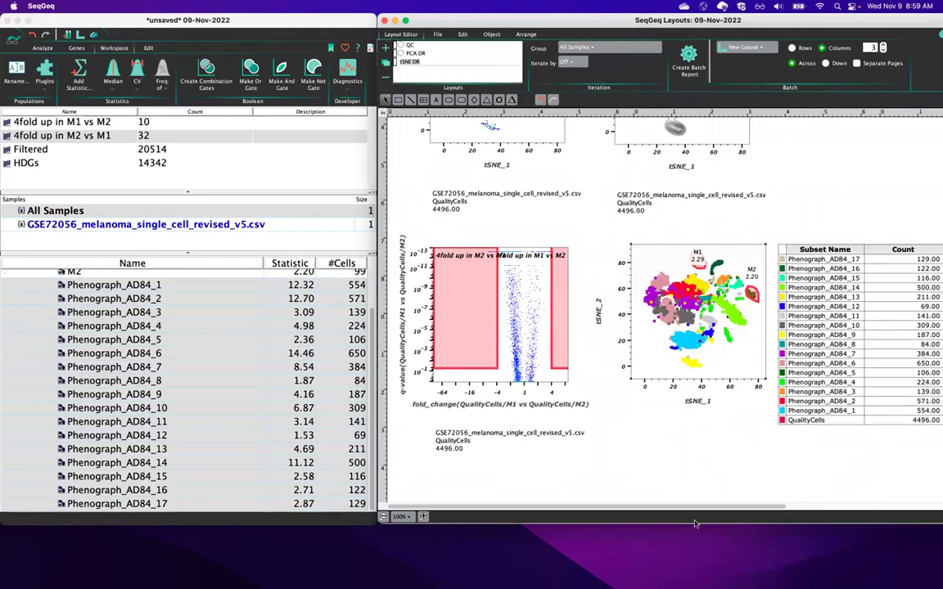
pyautogui.hscroll(3, 629, 463)
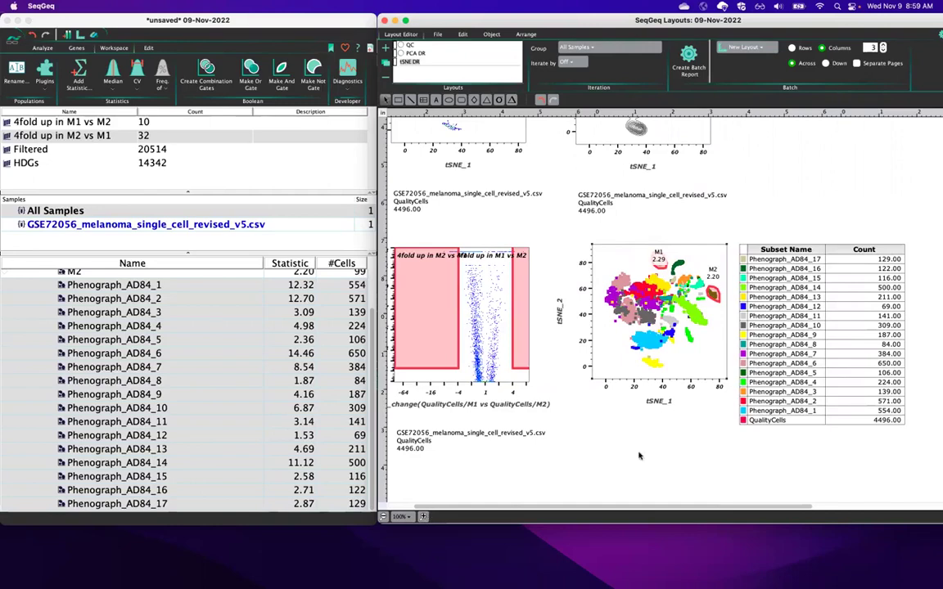
pyautogui.scroll(3, 635, 446)
pyautogui.hscroll(3, 696, 483)
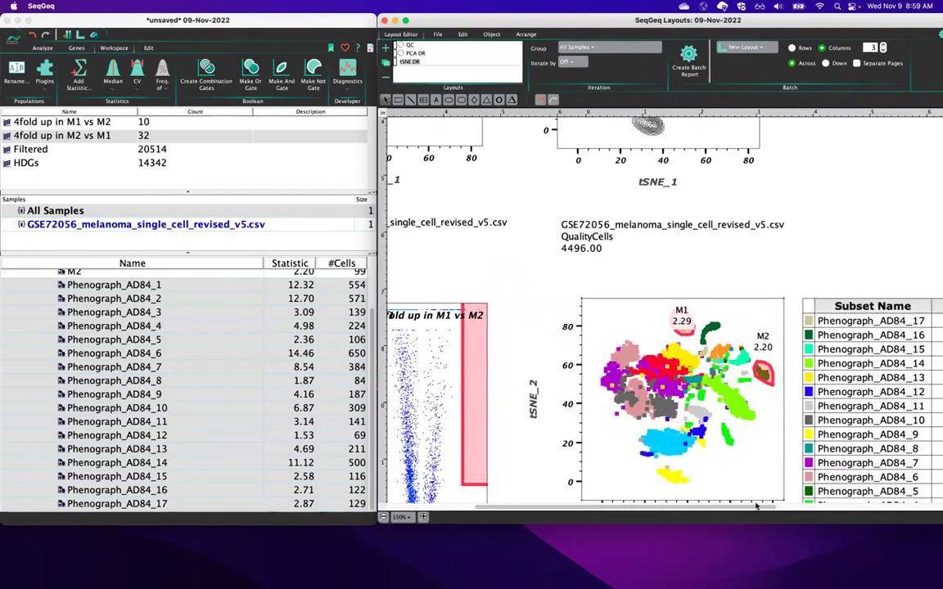
pyautogui.scroll(-5, 777, 282)
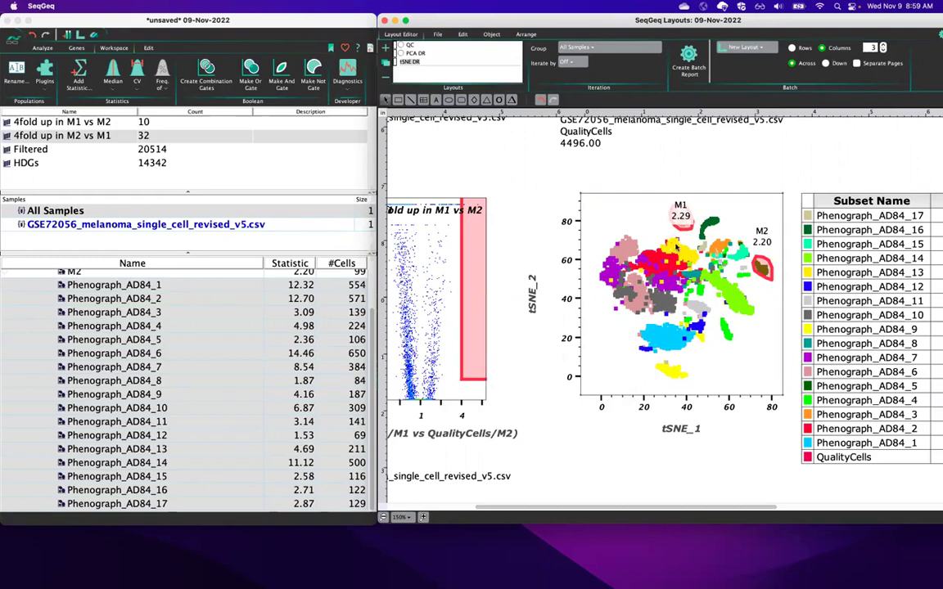
# - Zoom the Layouts canvas out to 66% so the whole four-graph page is visible
pyautogui.click(180, 286)
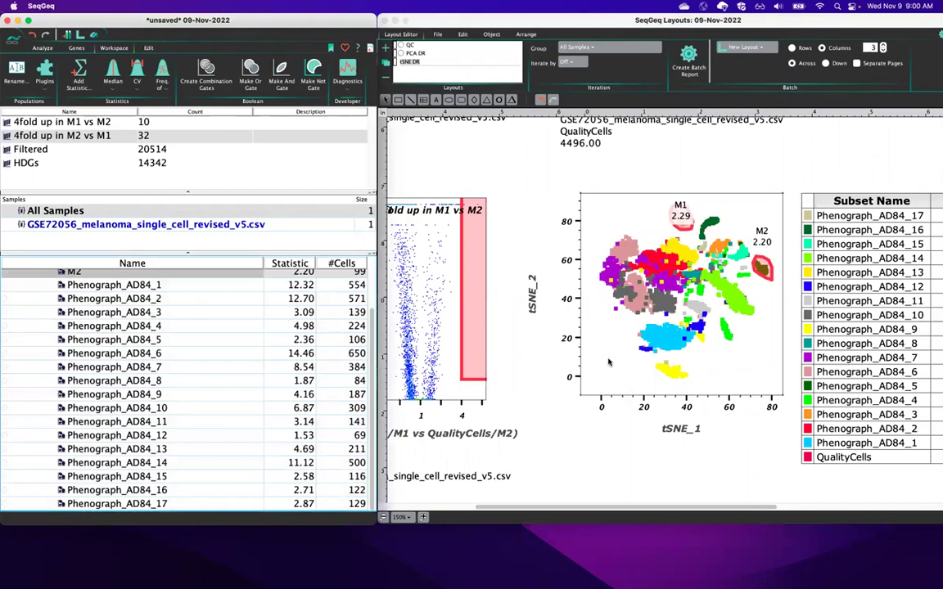
pyautogui.moveTo(599, 511); pyautogui.dragTo(663, 509)
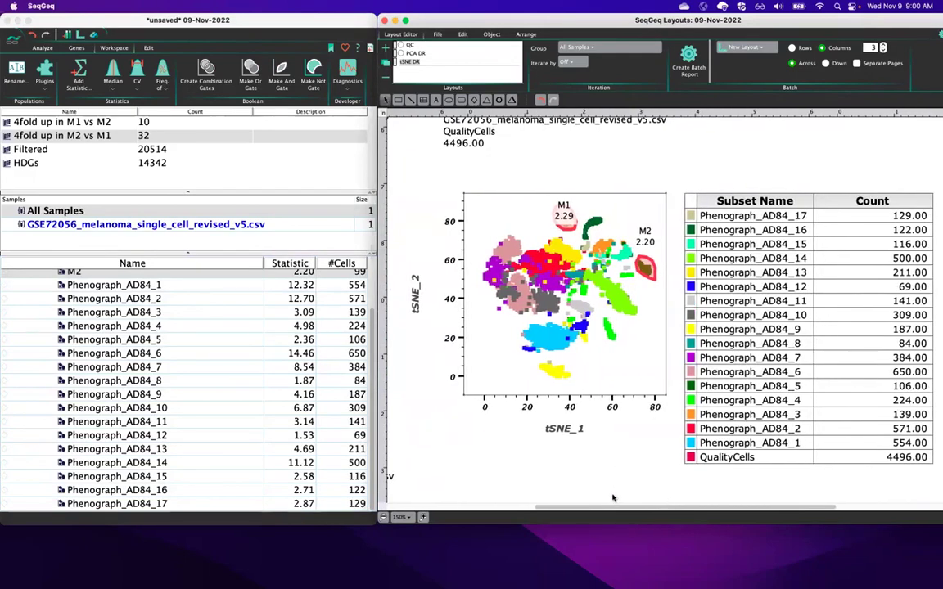
pyautogui.hscroll(-5, 511, 501)
pyautogui.hscroll(-2, 511, 501)
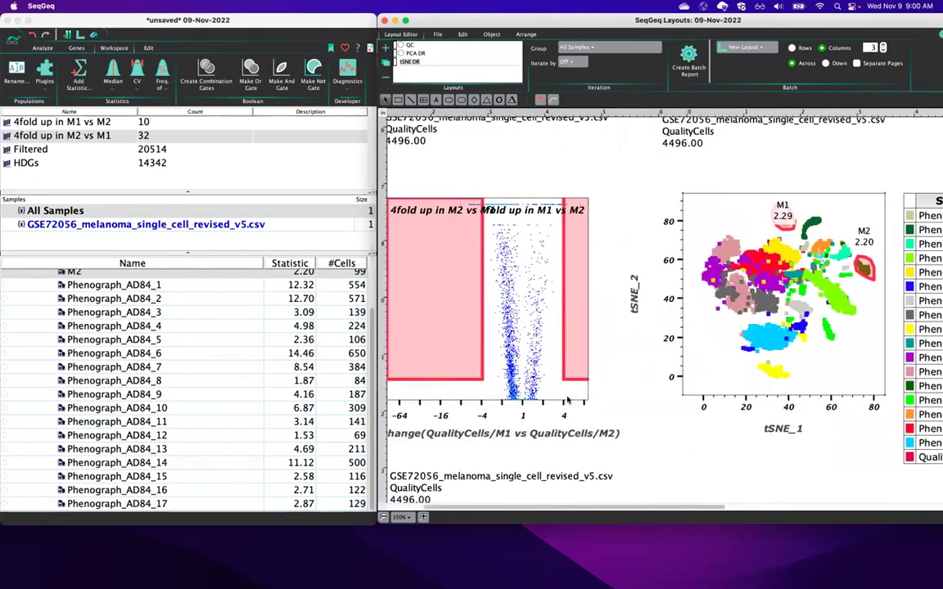
pyautogui.click(383, 517)
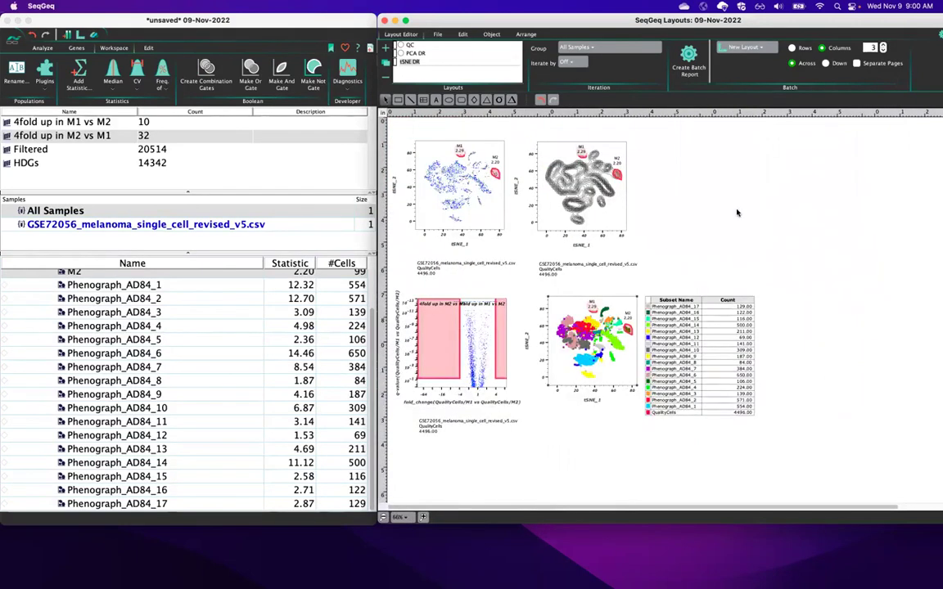
# - Collapse QualityCells' subsets in the workspace and bring up the Layouts print and export tools
pyautogui.scroll(3, 246, 278)
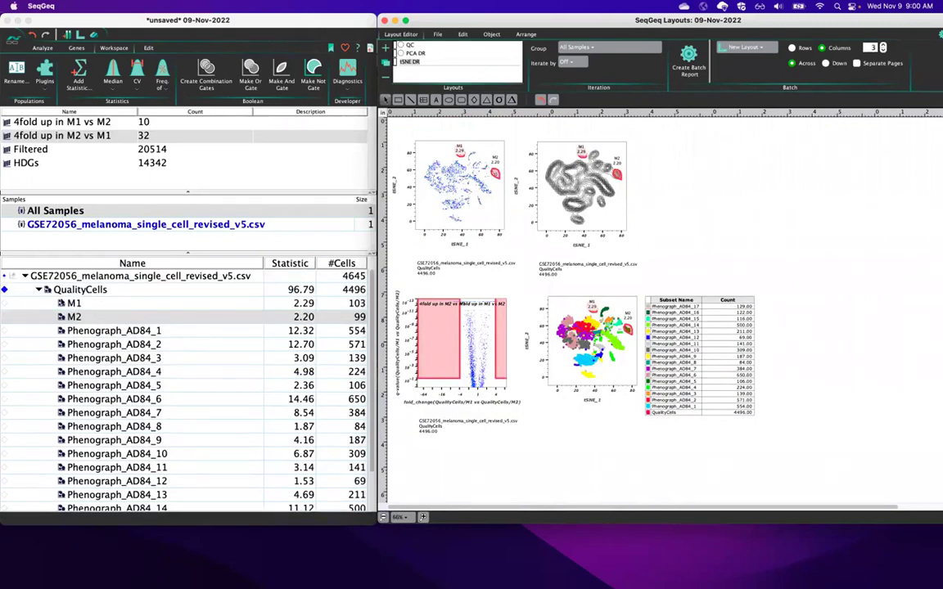
pyautogui.click(40, 290)
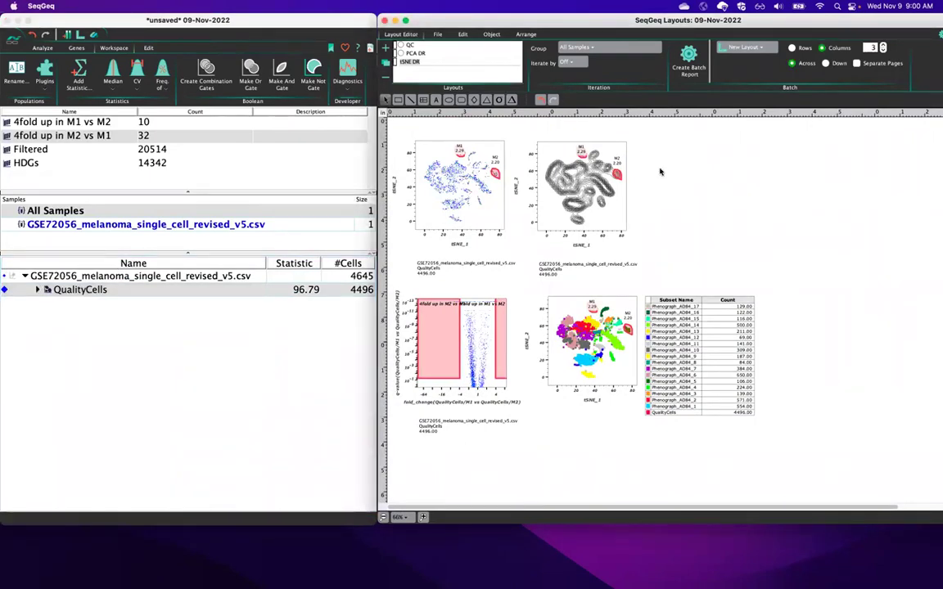
pyautogui.click(439, 35)
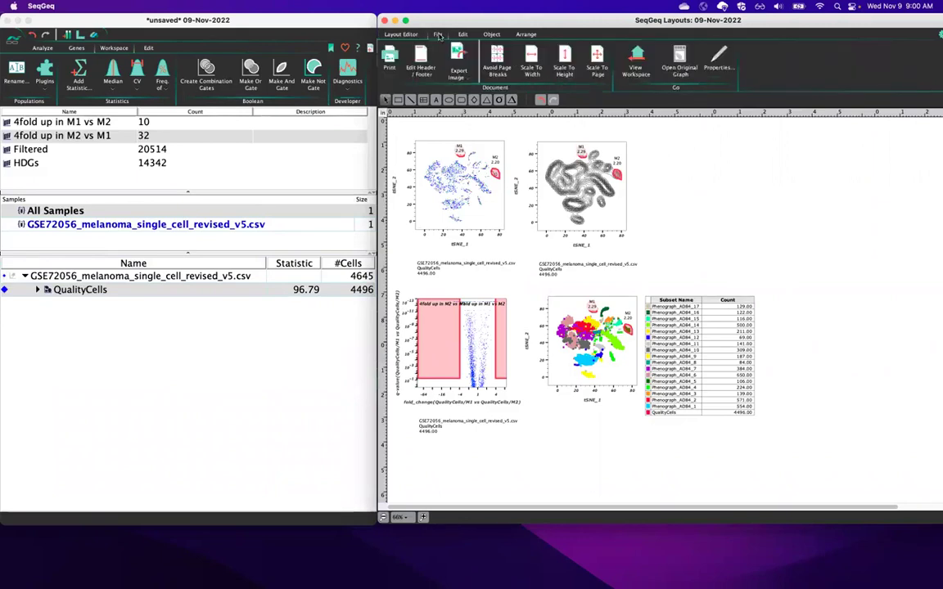
pyautogui.click(457, 65)
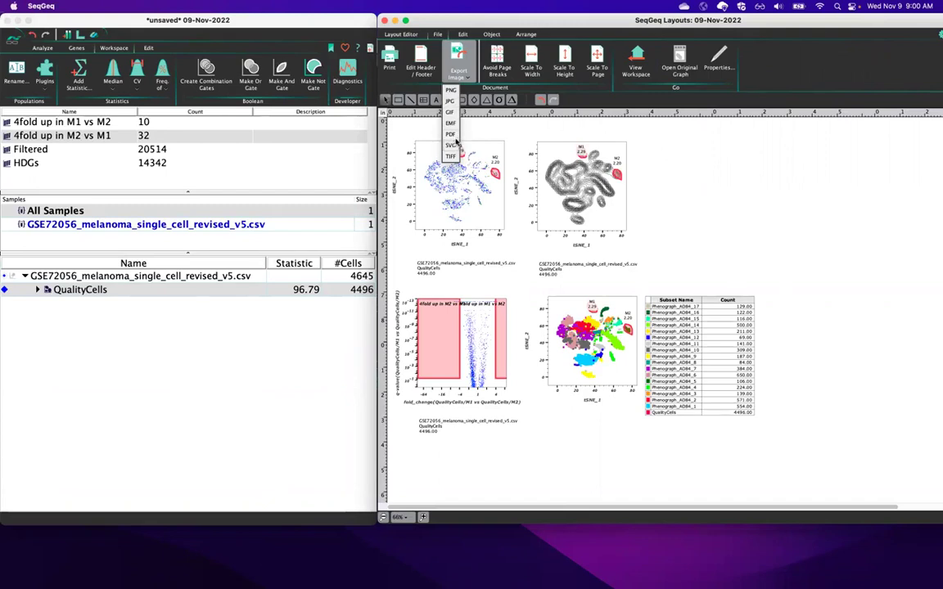
pyautogui.click(821, 187)
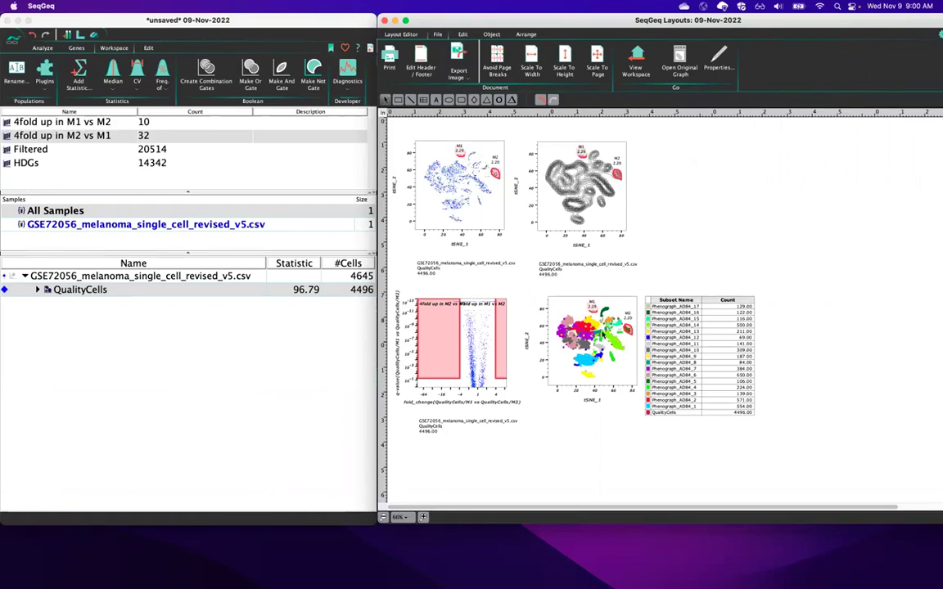
# - Set the Phenograph tSNE overlay's Graph Definition resolution to 1024
pyautogui.rightClick(590, 326)
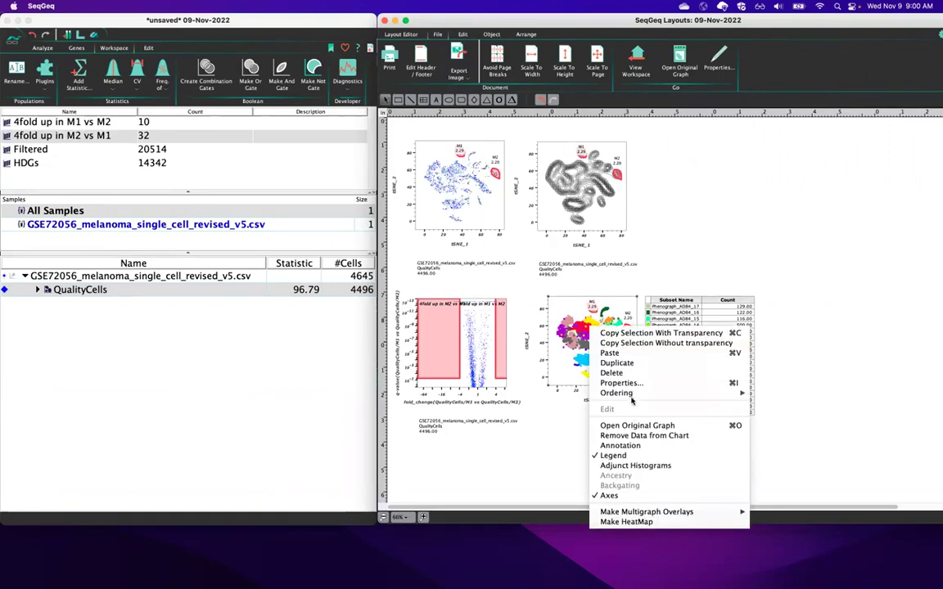
pyautogui.click(622, 383)
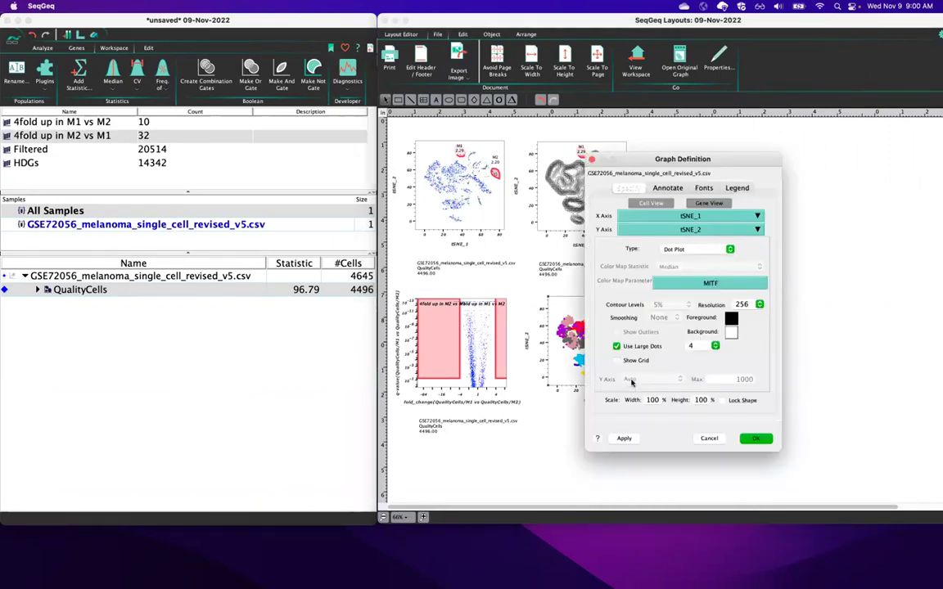
pyautogui.click(760, 305)
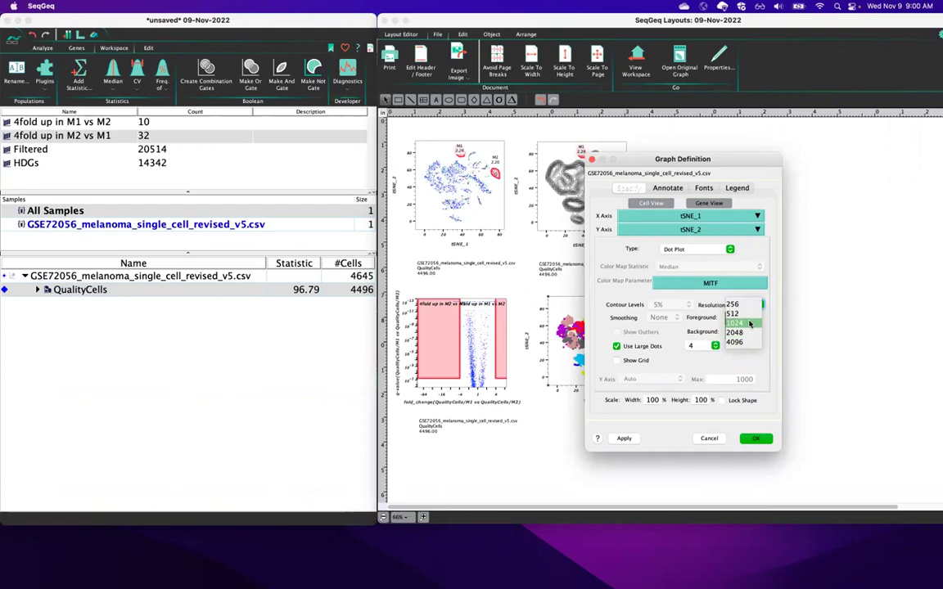
pyautogui.click(749, 324)
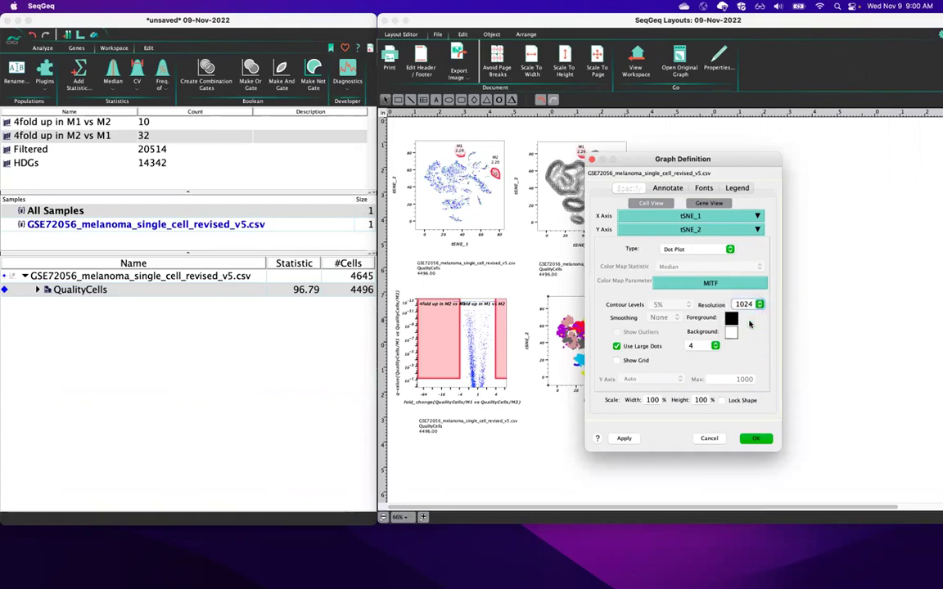
pyautogui.click(766, 440)
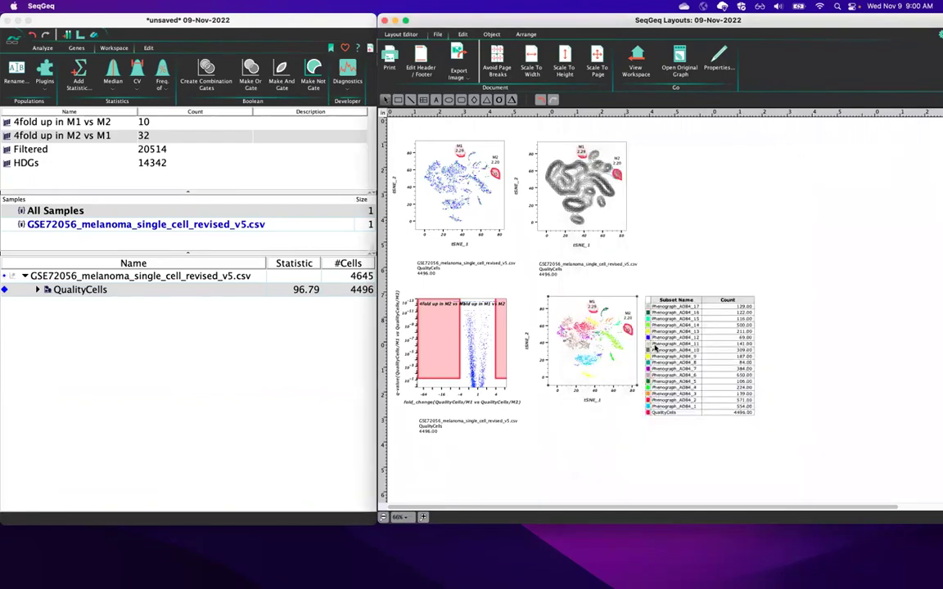
# - At 100% zoom, enlarge the Phenograph tSNE overlay and align its subset count legend with the plot's top
pyautogui.click(423, 517)
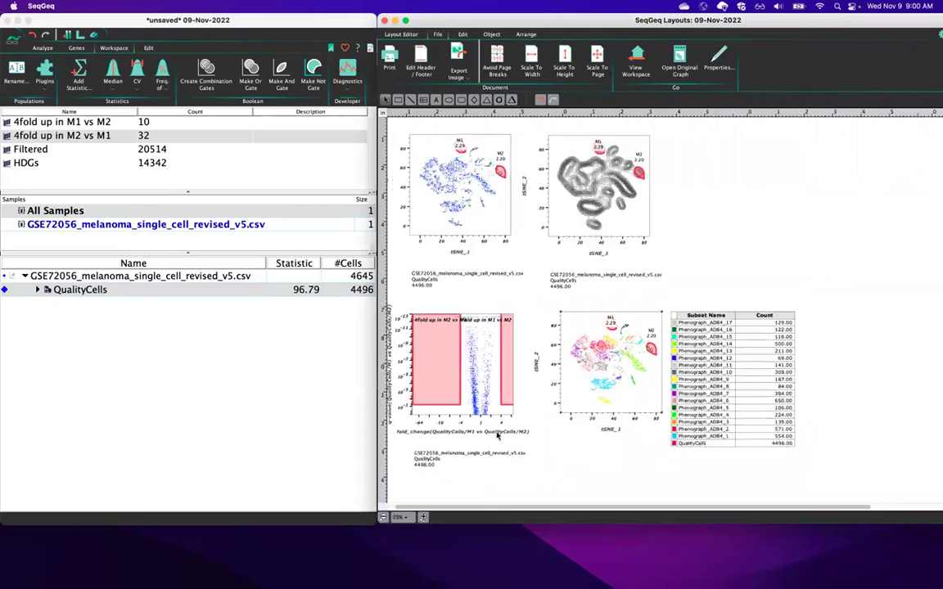
pyautogui.scroll(-4, 698, 289)
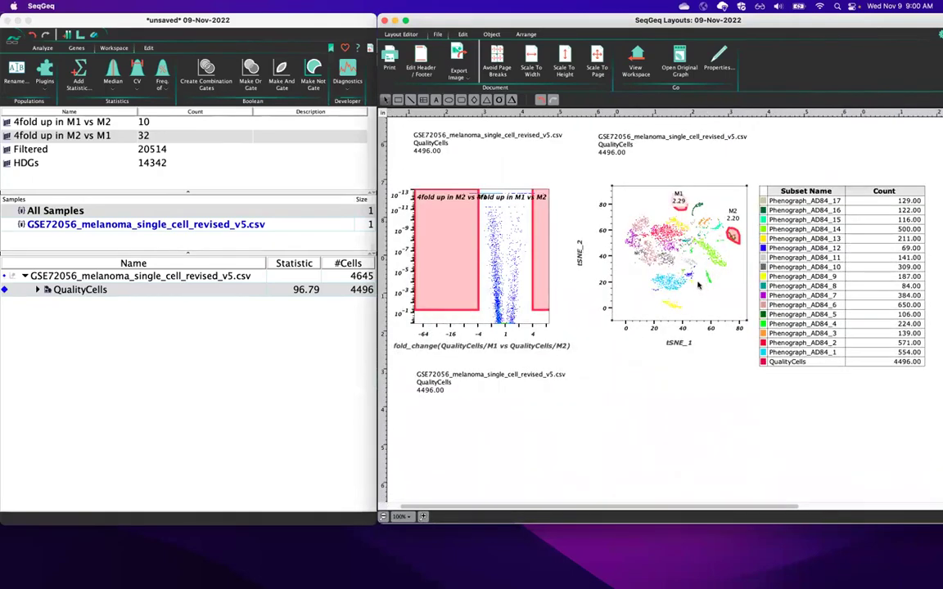
pyautogui.moveTo(704, 267); pyautogui.dragTo(700, 273)
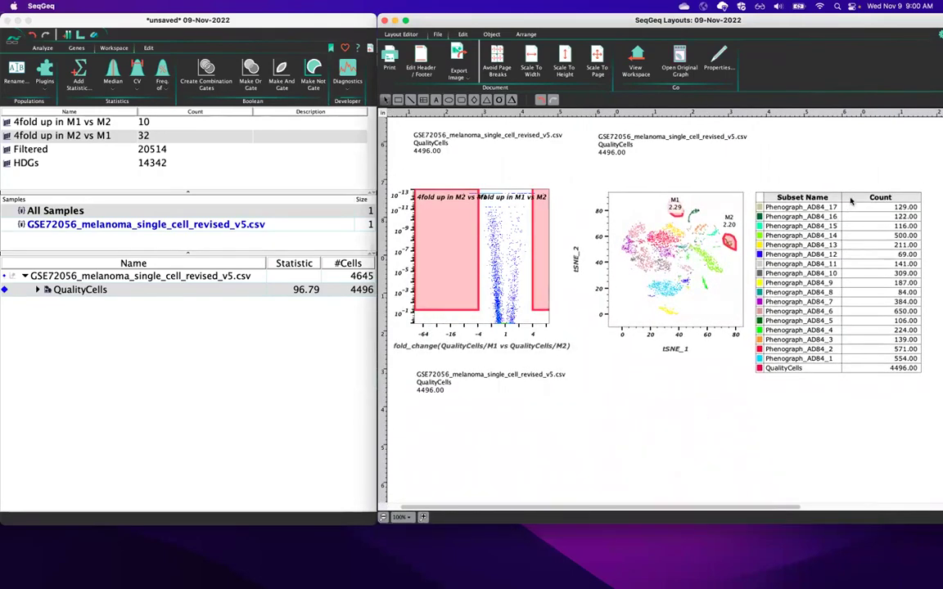
pyautogui.moveTo(832, 196); pyautogui.dragTo(830, 179)
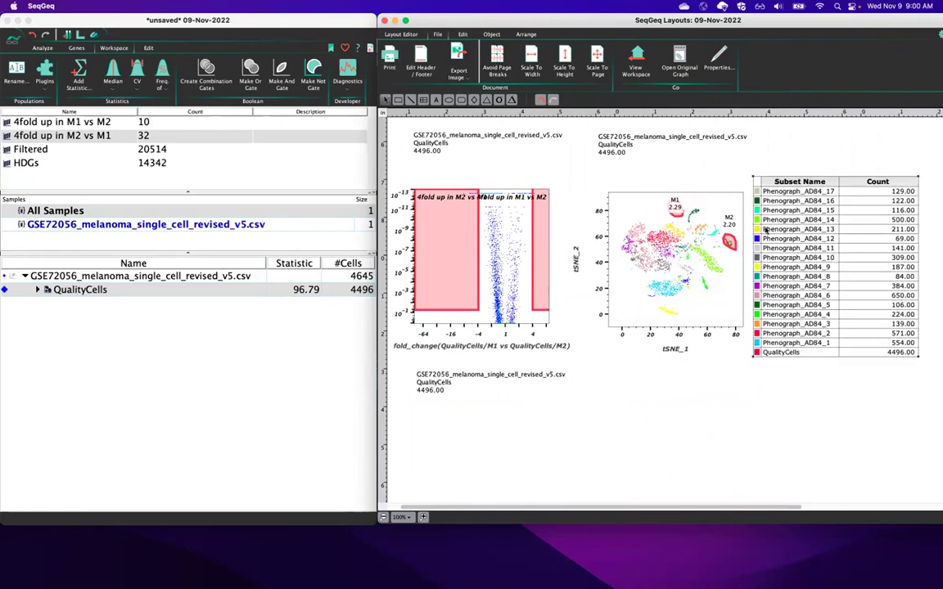
pyautogui.click(758, 192)
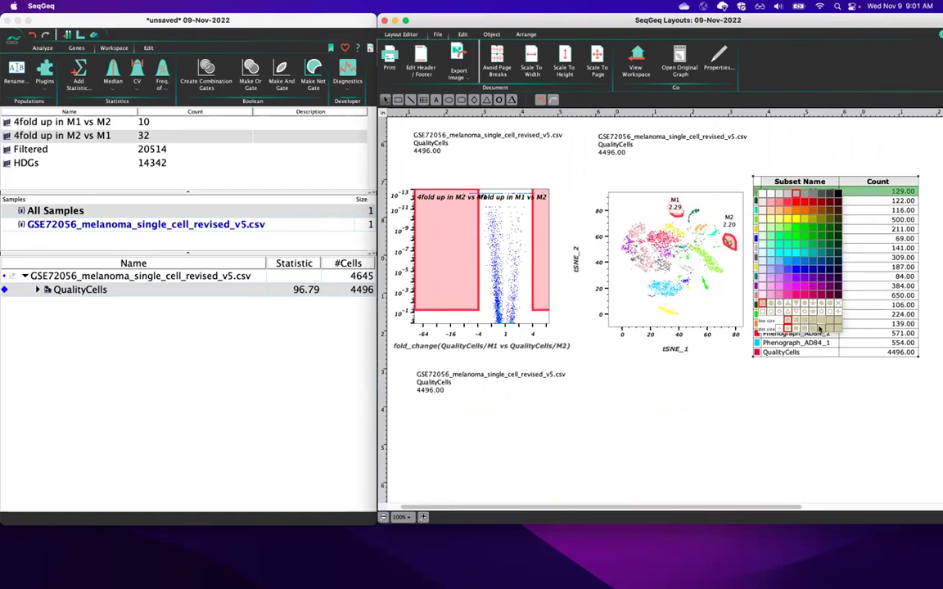
pyautogui.click(694, 360)
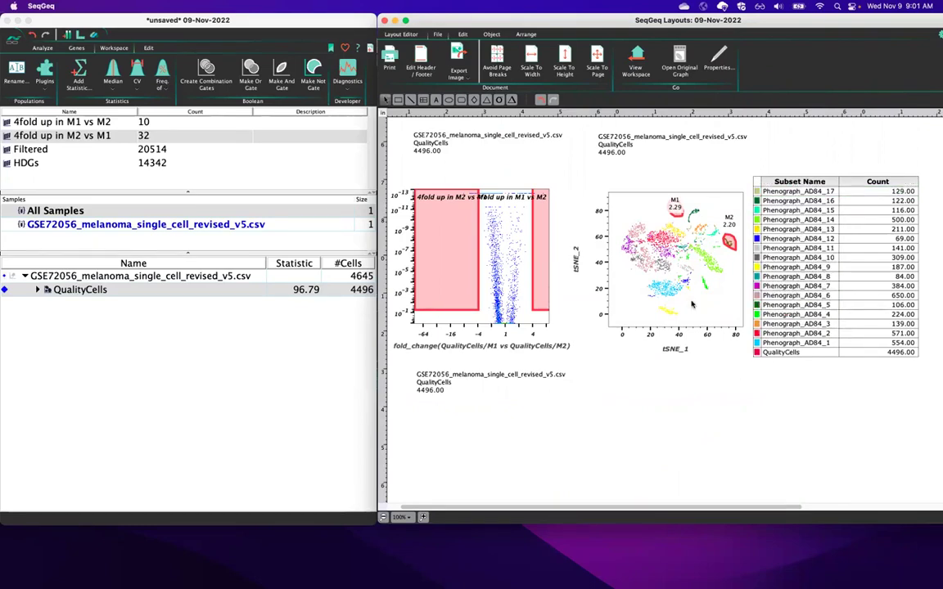
pyautogui.moveTo(608, 326); pyautogui.dragTo(569, 376)
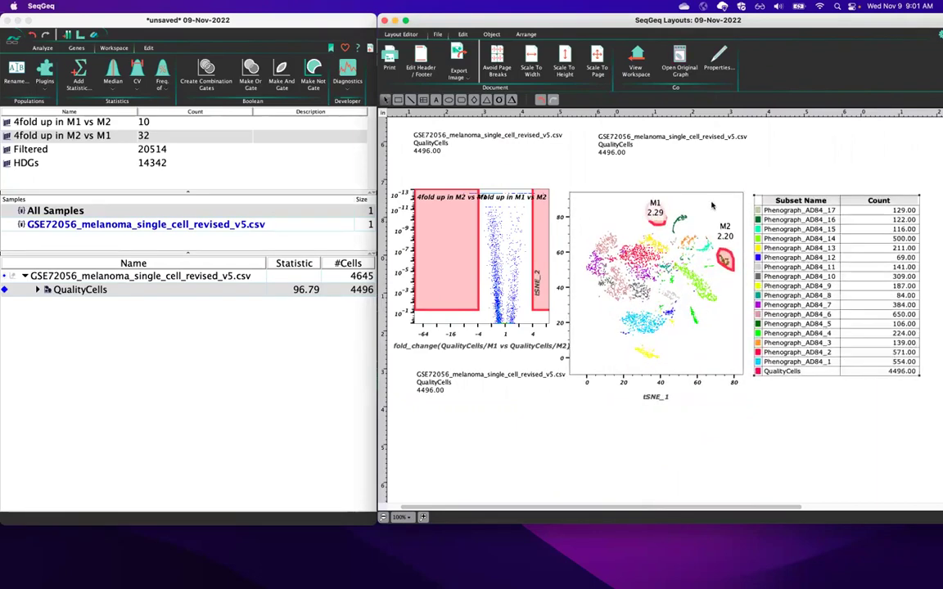
pyautogui.moveTo(714, 201); pyautogui.dragTo(732, 202)
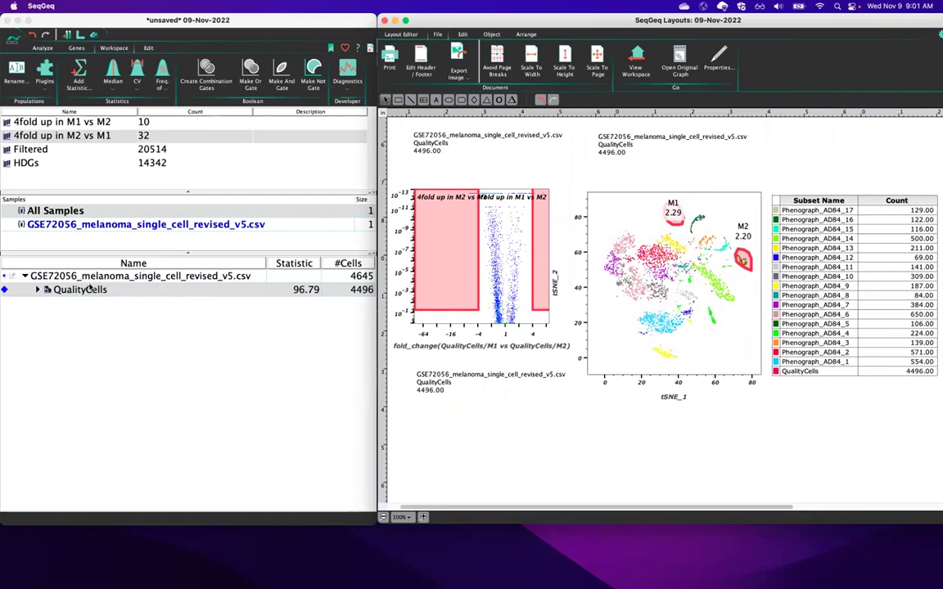
# - Return to the Layout Editor listing QC, PCA DR and tSNE DR, leaving QualityCells collapsed
pyautogui.click(38, 290)
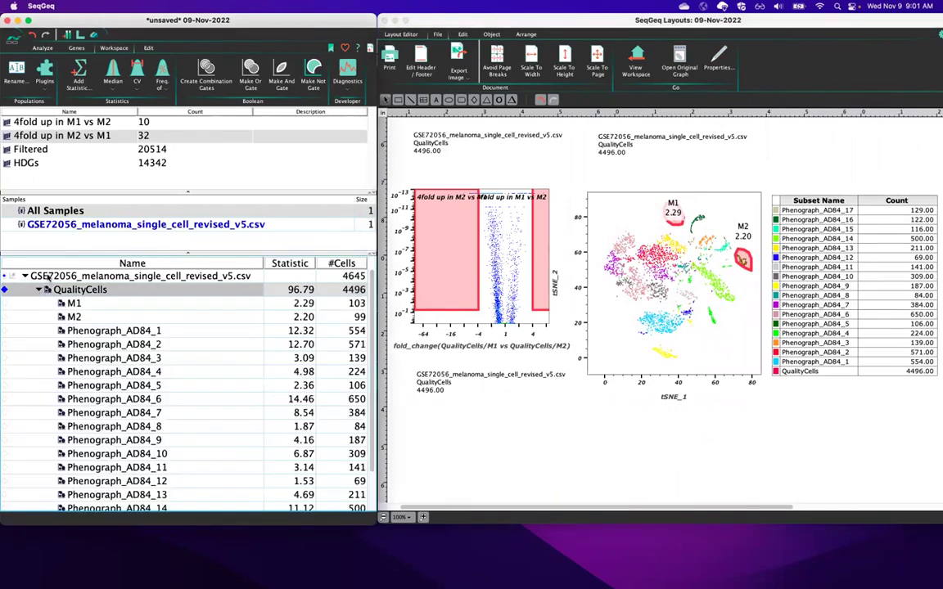
pyautogui.click(25, 276)
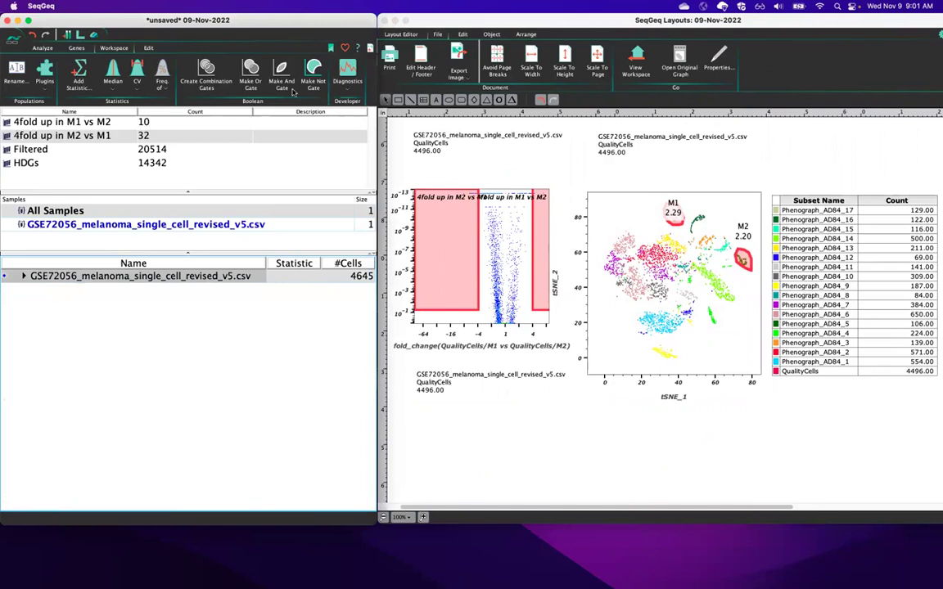
pyautogui.click(438, 26)
pyautogui.click(401, 33)
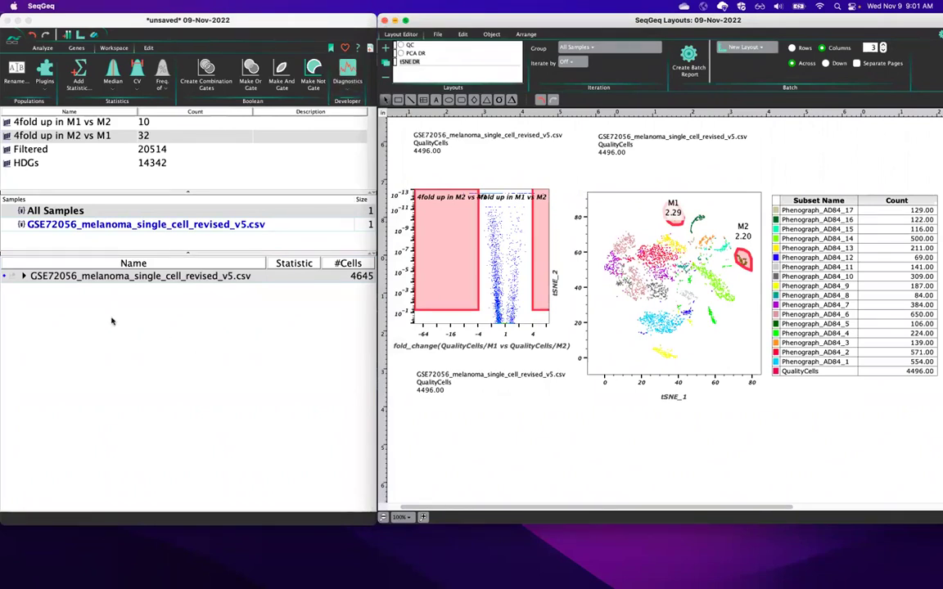
pyautogui.click(23, 276)
pyautogui.click(39, 290)
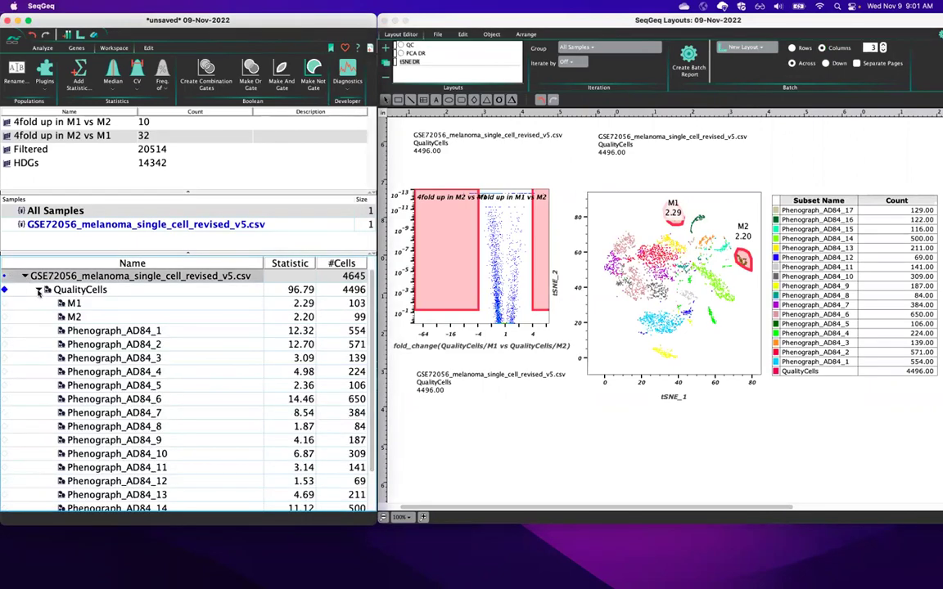
pyautogui.click(39, 291)
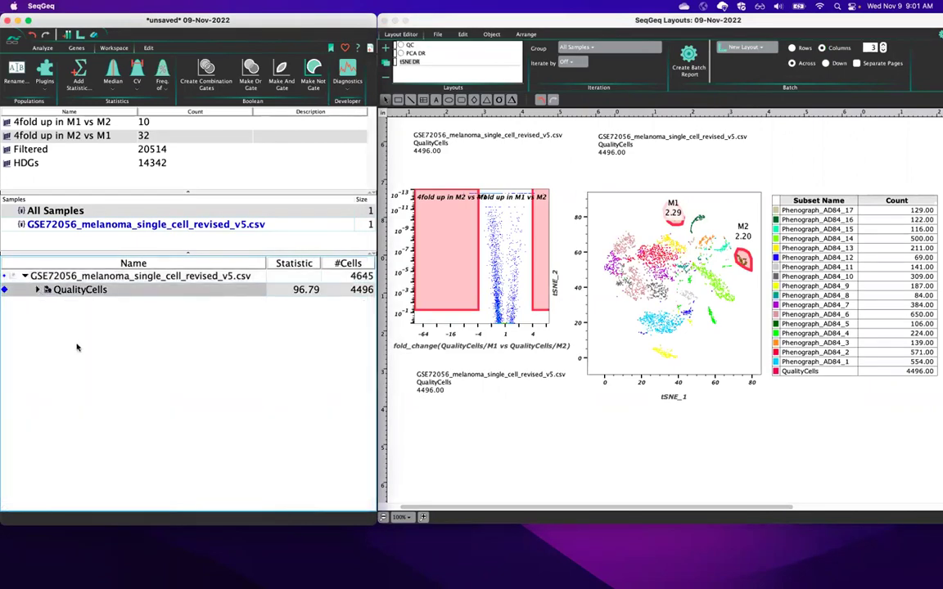